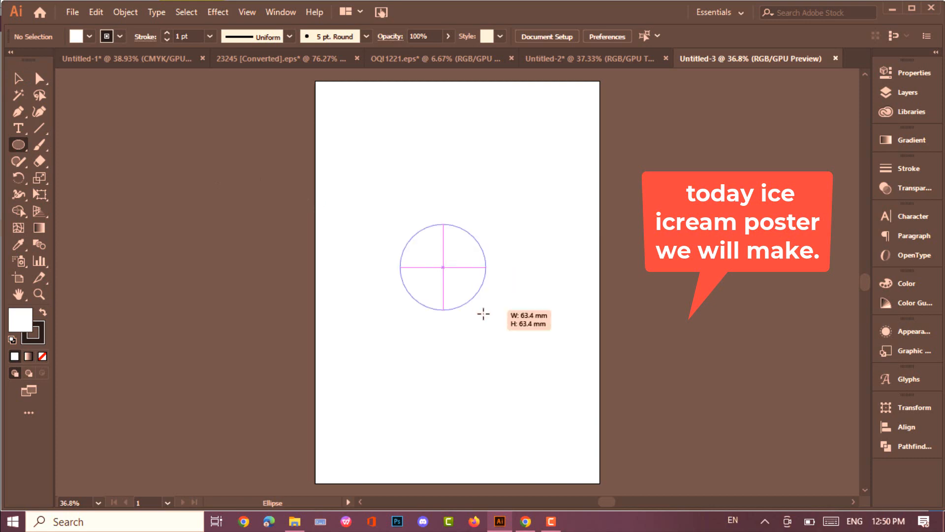
- Shift the large circle slightly right so it is centered on the artboard, and remove its fill
key(v)
drag(439, 264, 448, 263)
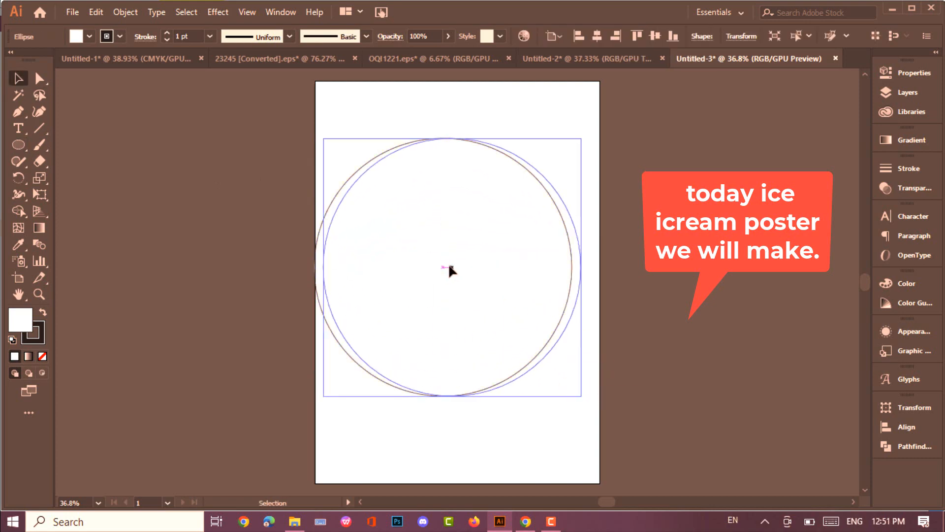
click(90, 36)
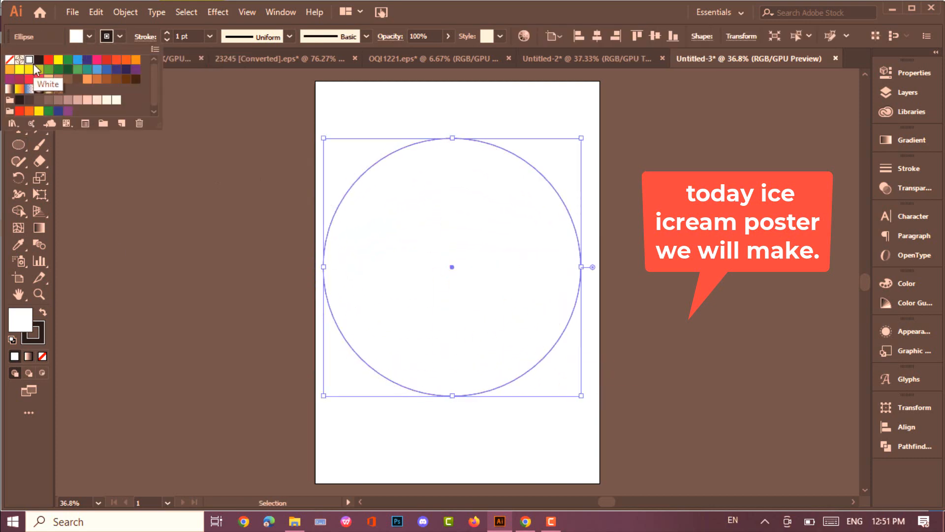
click(9, 60)
- Turn on a dashed line for the circle's stroke and set the stroke weight to 500 pt
click(143, 37)
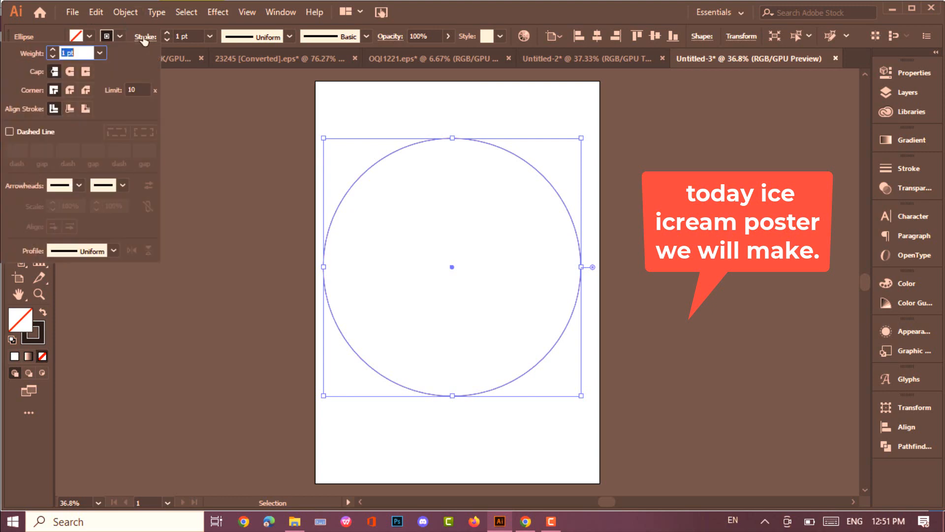
click(10, 132)
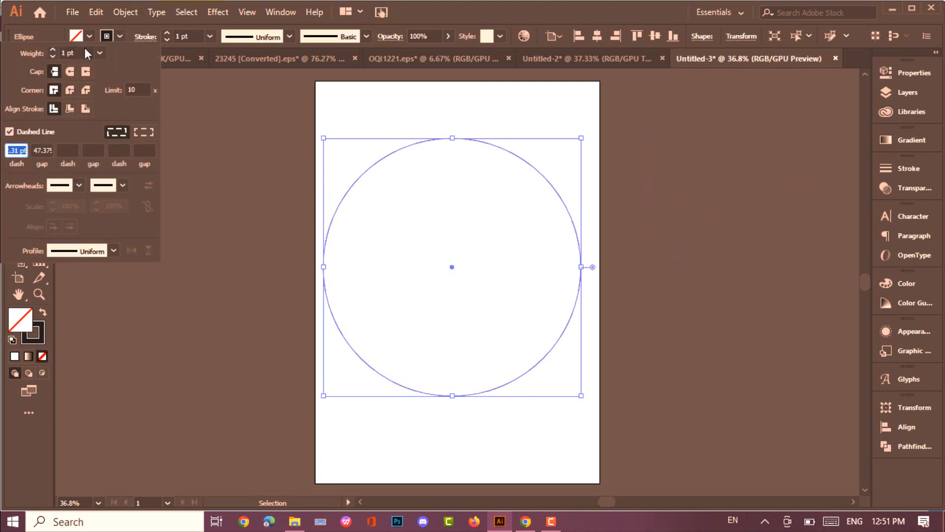
click(62, 53)
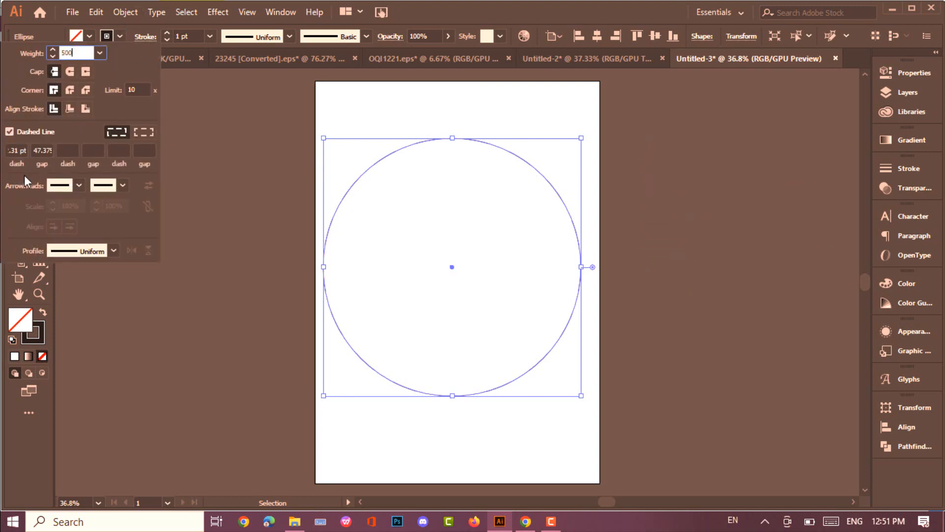
- Set the circle's dash to 53 pt and gap to 48 pt, with dashes aligned to corners and path ends
click(19, 154)
drag(20, 150, 5, 157)
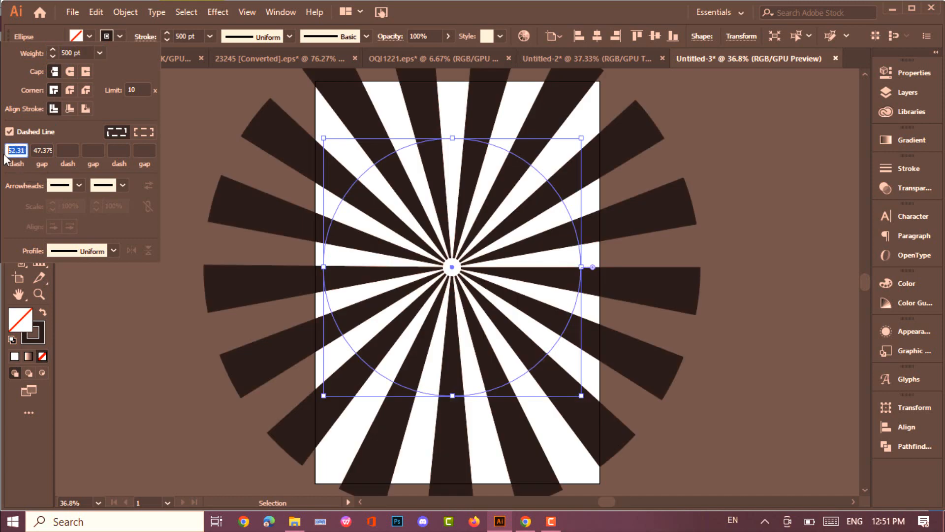
text(53pt)
key(Tab)
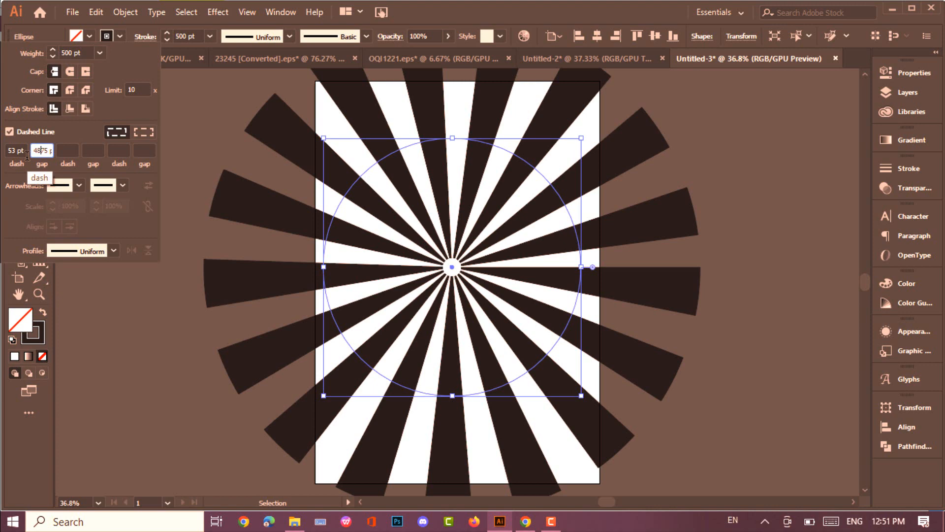
drag(33, 151, 47, 150)
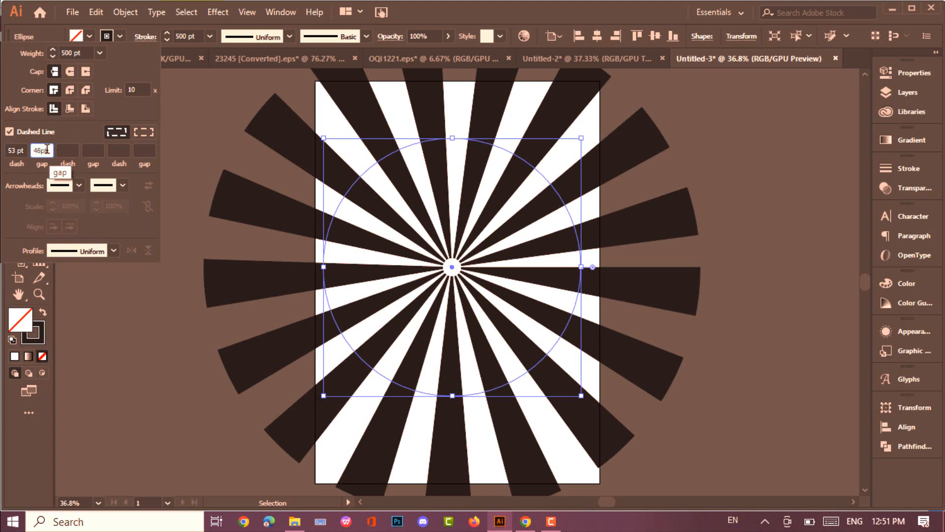
click(144, 131)
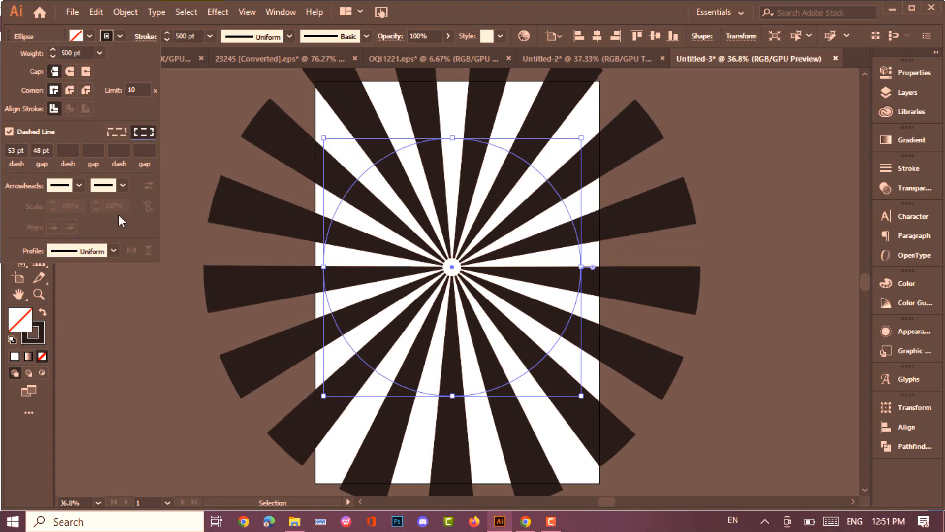
key(Return)
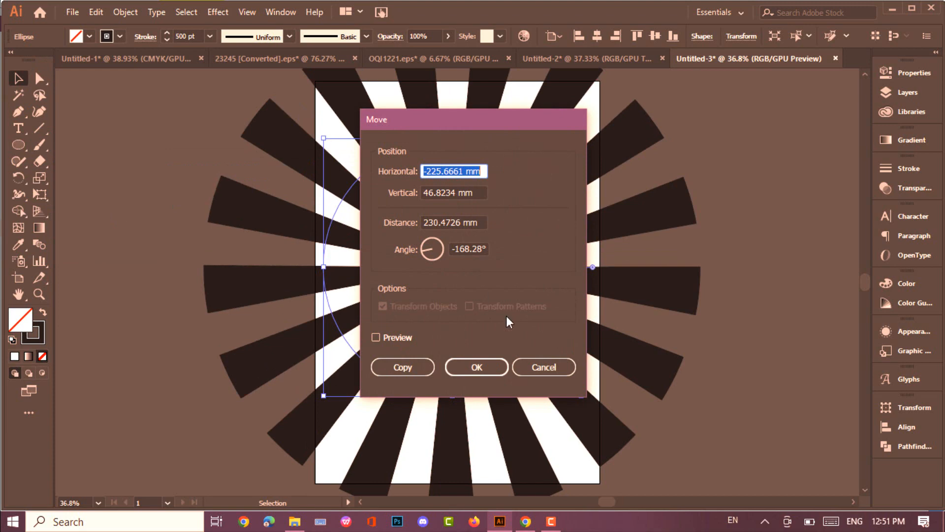
click(533, 371)
- Expand the dashed circle's appearance, including its fill and stroke, into separate ray shapes
click(125, 12)
click(204, 168)
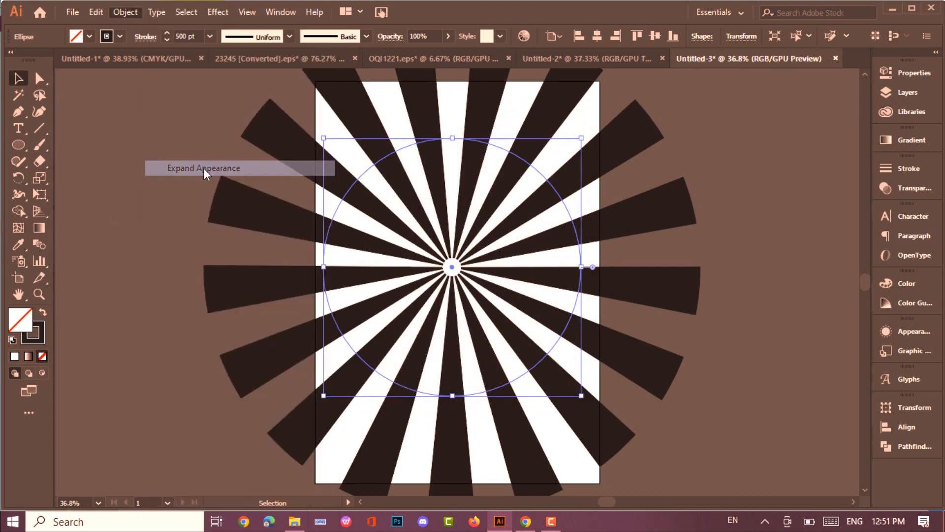
click(126, 12)
click(182, 153)
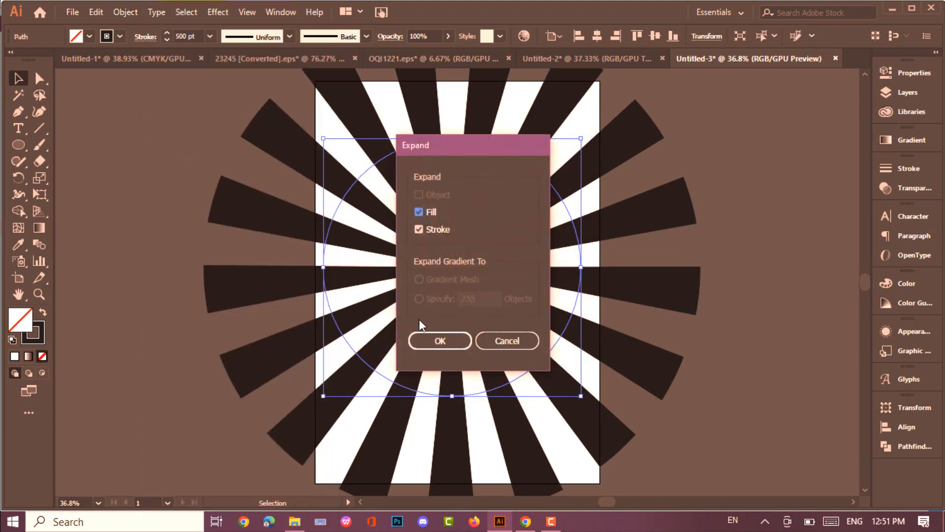
click(449, 339)
- Apply a Twist effect with an angle of 100° to the sunburst rays
click(217, 12)
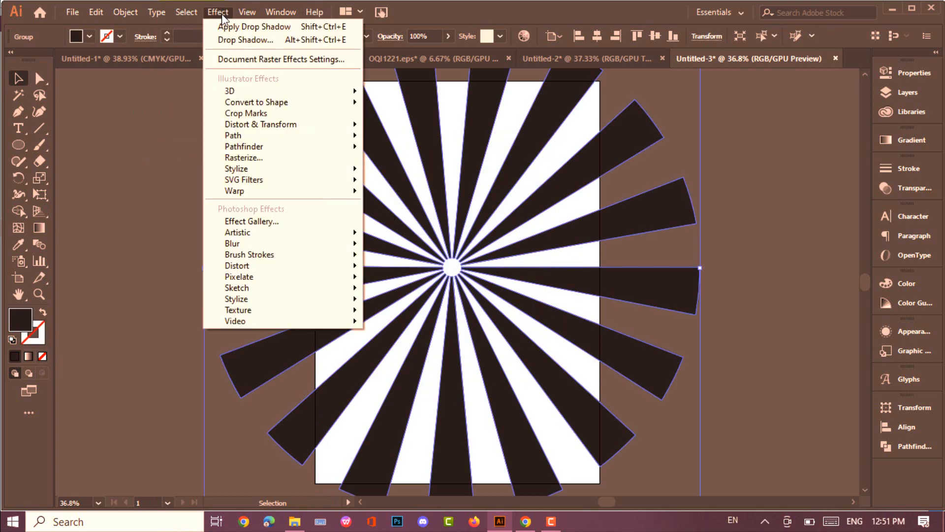
click(394, 203)
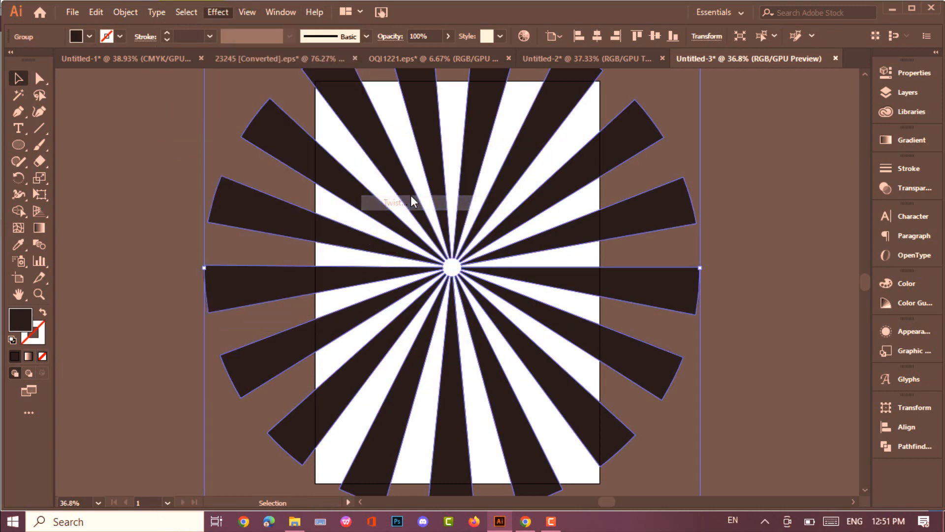
click(77, 306)
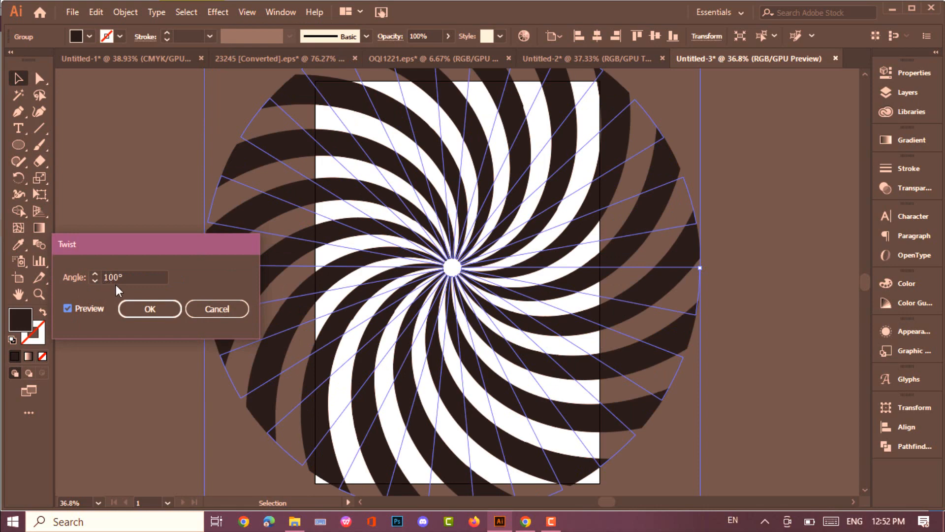
click(149, 308)
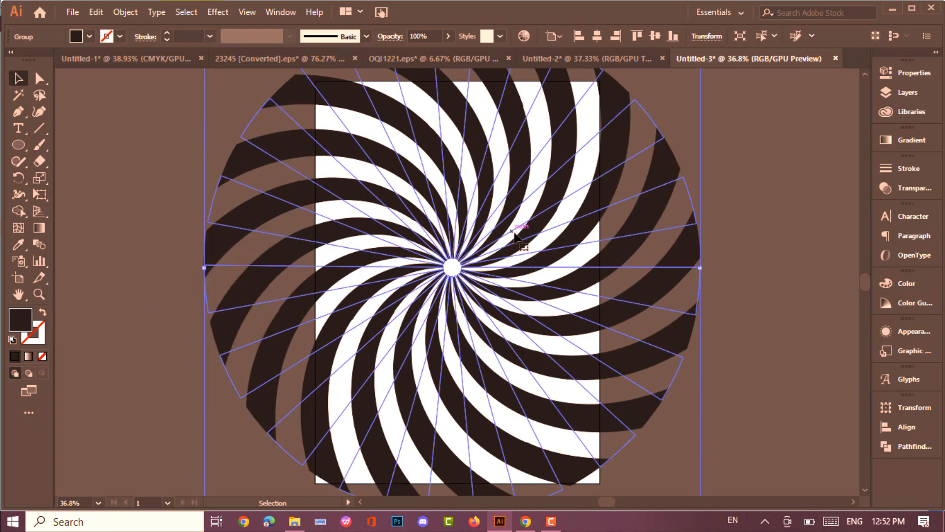
- Move the twisted swirl slightly down and left over the artboard at its current size, and deselect it
key(ctrl+minus)
key(ctrl+minus)
key(ctrl+minus)
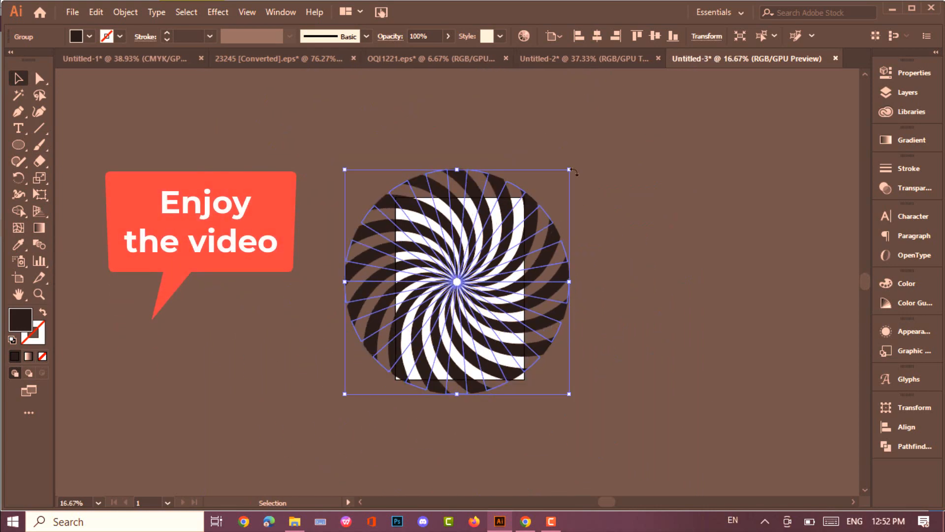
mouse_move(572, 168)
mouse_down()
mouse_move(544, 192)
mouse_move(570, 176)
mouse_up()
drag(494, 249, 495, 256)
key(ctrl+z)
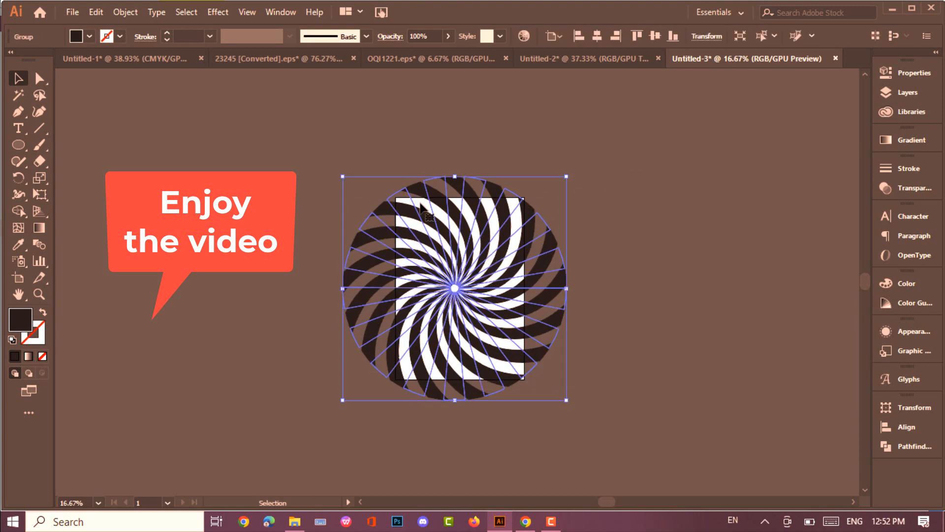
click(324, 209)
- Fill the swirl with a radial gradient running from white to the pink swatch C=0 M=95 Y=20 K=0
key(ctrl+0)
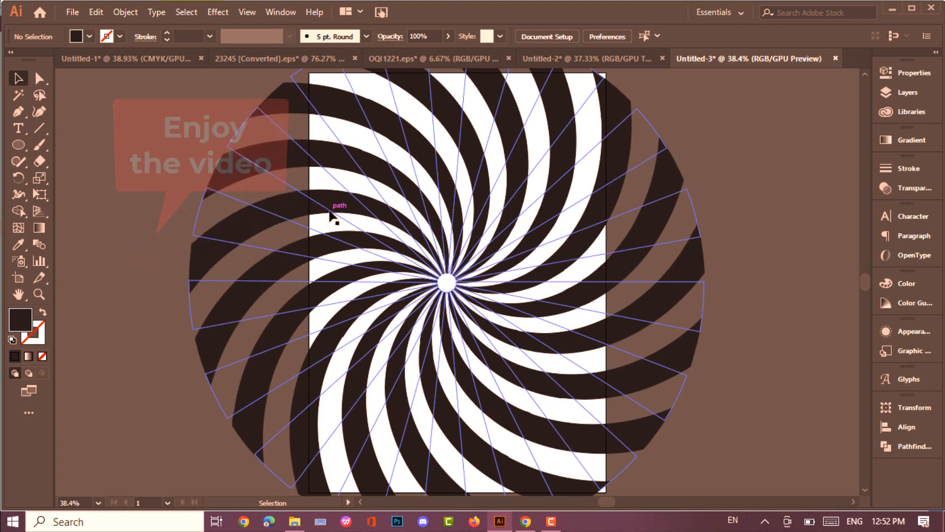
click(332, 206)
click(28, 356)
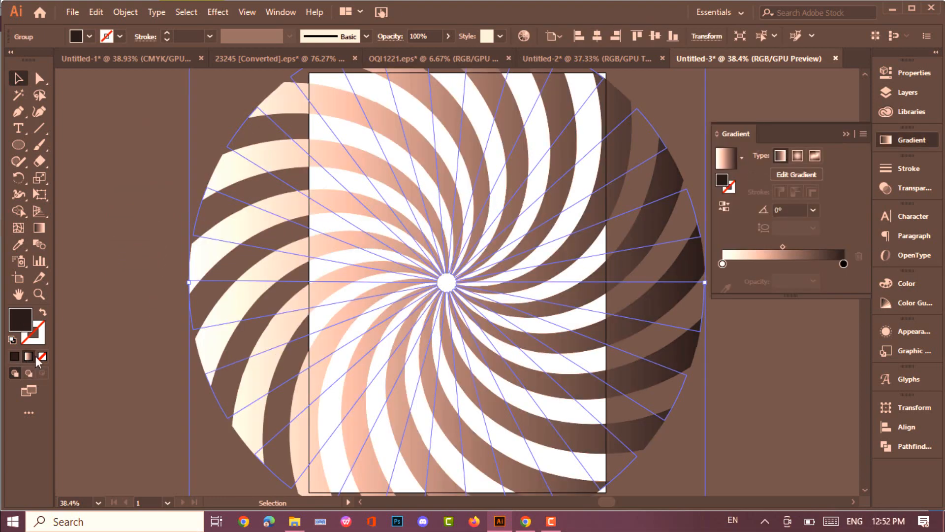
double_click(844, 264)
click(810, 320)
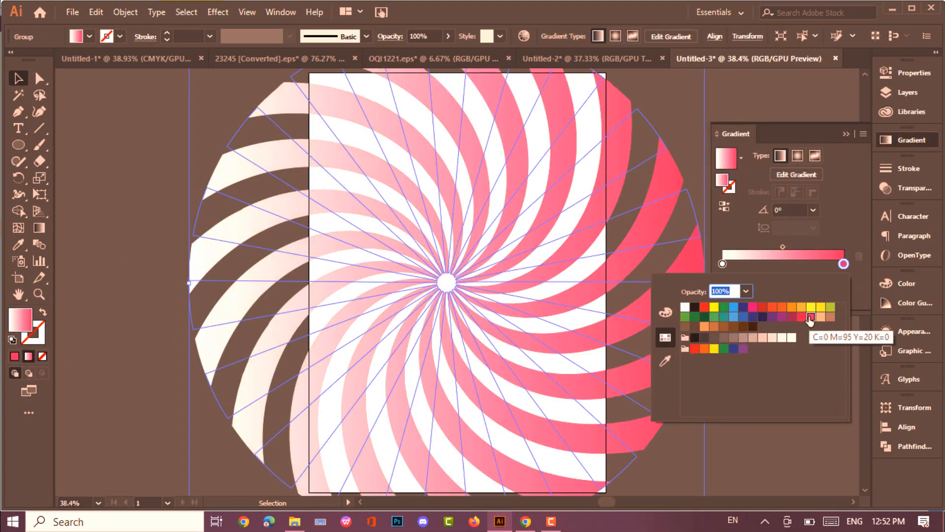
click(797, 156)
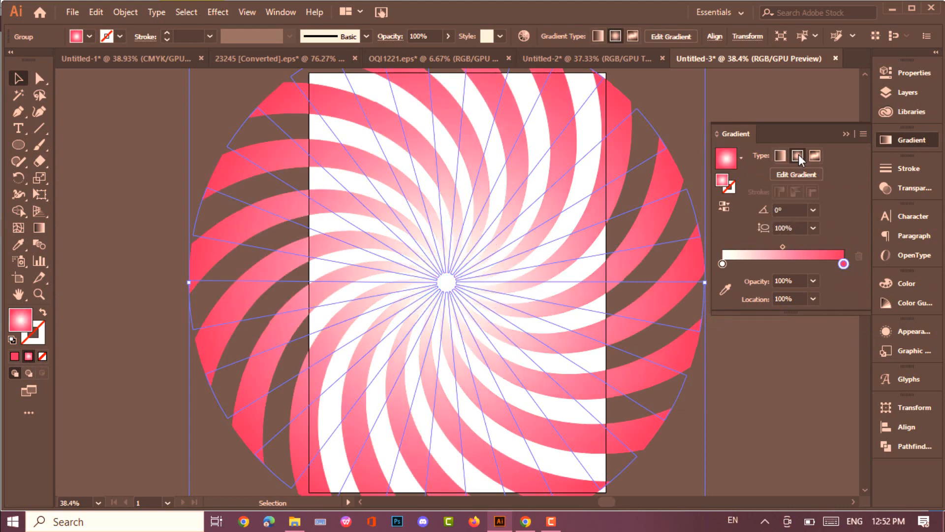
click(845, 134)
- Lower the swirl's opacity to 49% and reposition its gradient so the light center lies in the upper part of the artboard
click(448, 36)
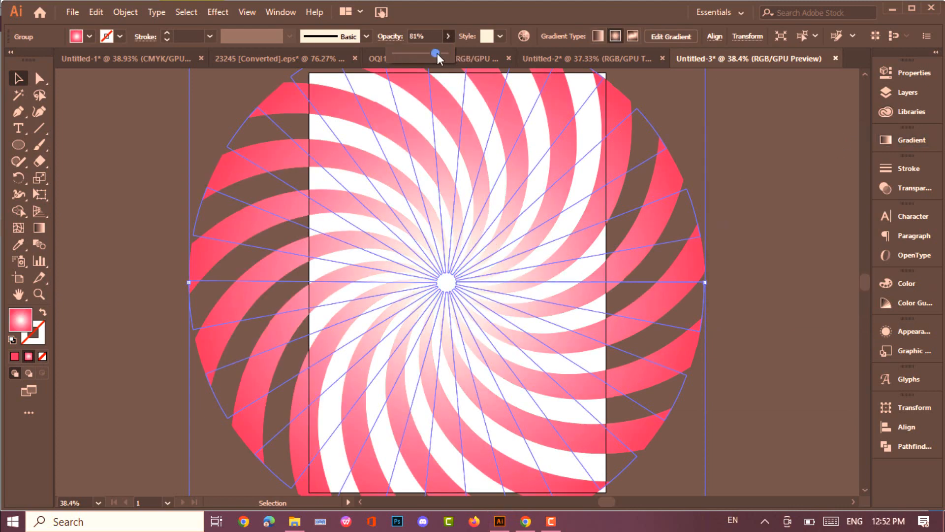
drag(437, 53, 415, 53)
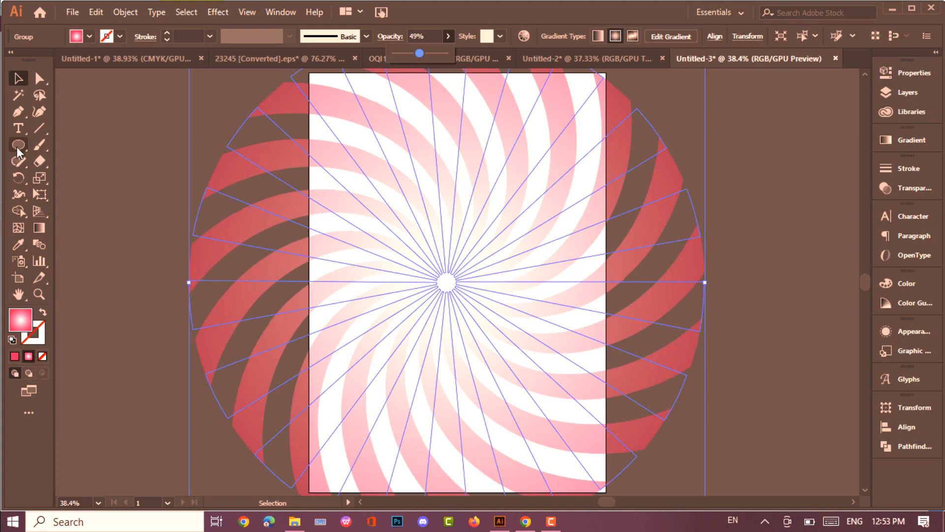
click(39, 227)
drag(450, 143, 442, 238)
click(18, 78)
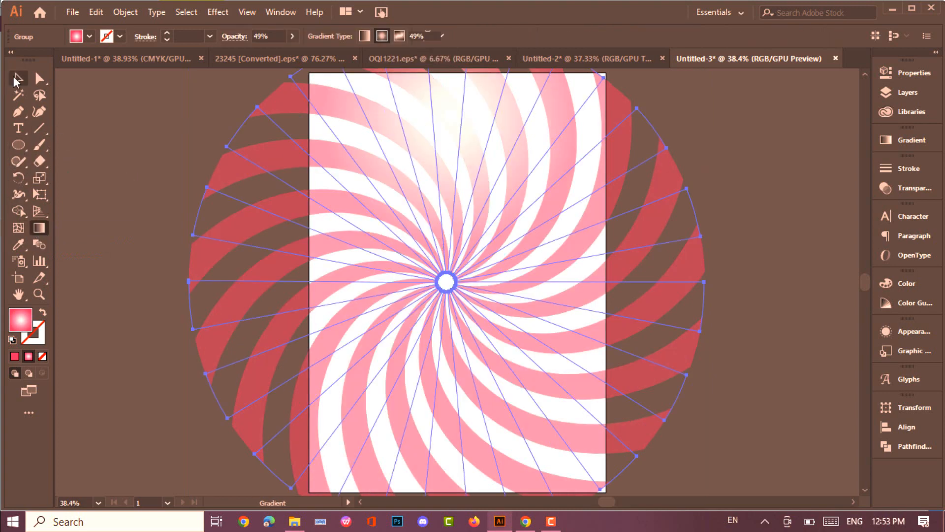
click(752, 153)
- Show the hidden ice cream image and lock the swirl background
key(ctrl+alt+3)
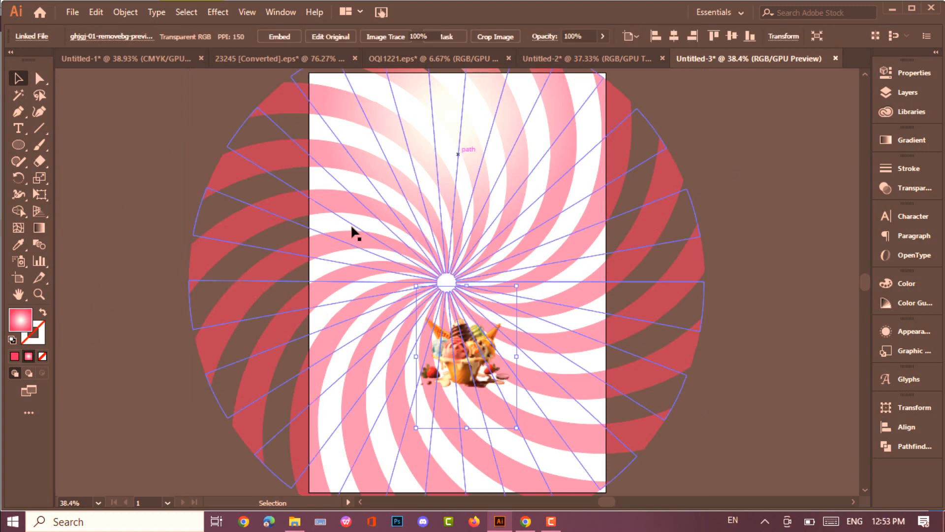
click(458, 152)
key(ctrl+2)
- Embed the linked ice cream image and enlarge it until it spans the artboard's width
click(477, 373)
click(279, 37)
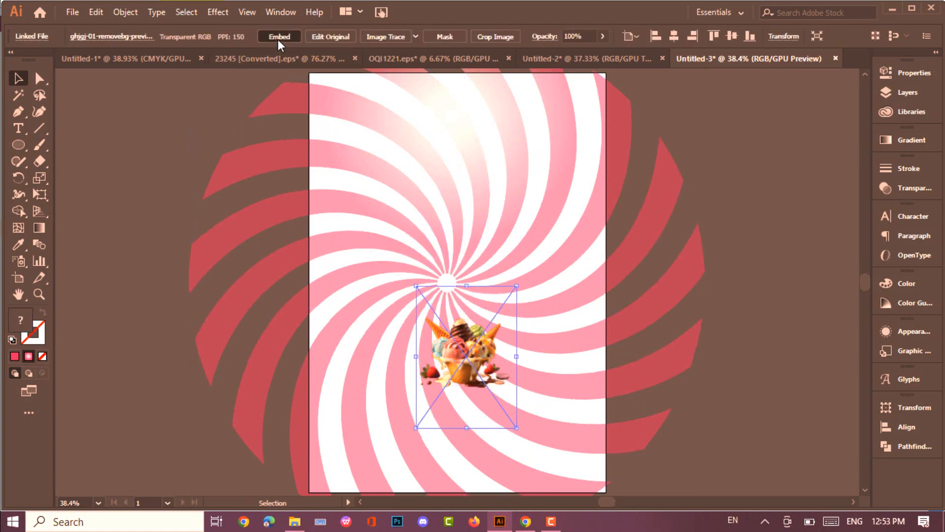
key(ctrl+minus)
scroll(498, 377, down, 2)
drag(501, 344, 595, 464)
- Position the ice cream image over the lower half of the artboard and align it to the horizontal center
drag(452, 296, 444, 256)
scroll(462, 289, up, 2)
drag(462, 292, 444, 327)
click(671, 36)
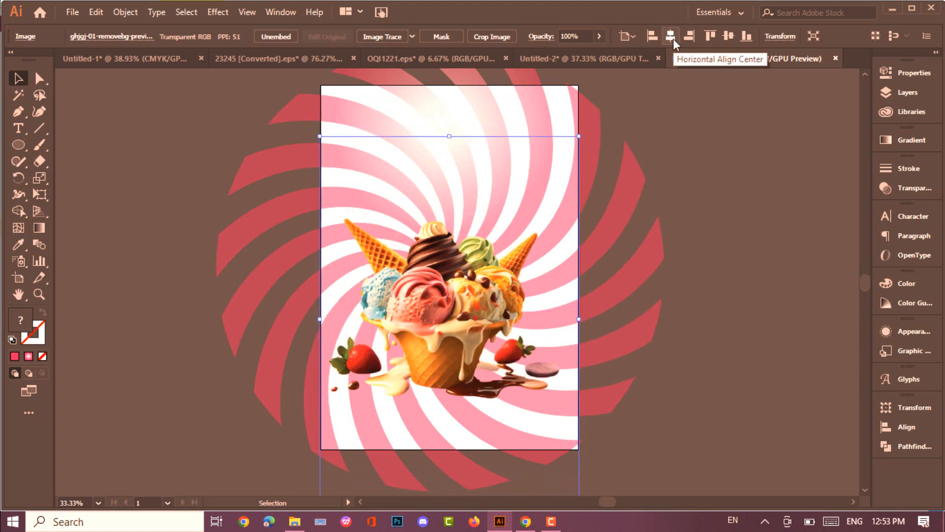
- Place the enlarged milk splash over the ice cream bowl and bring the ice cream image in front of it
click(749, 210)
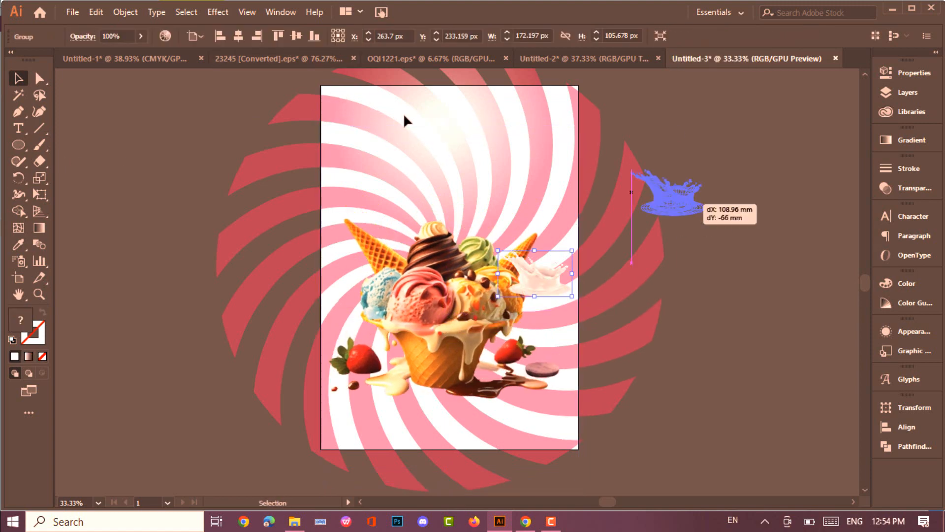
drag(708, 218, 458, 359)
right_click(469, 250)
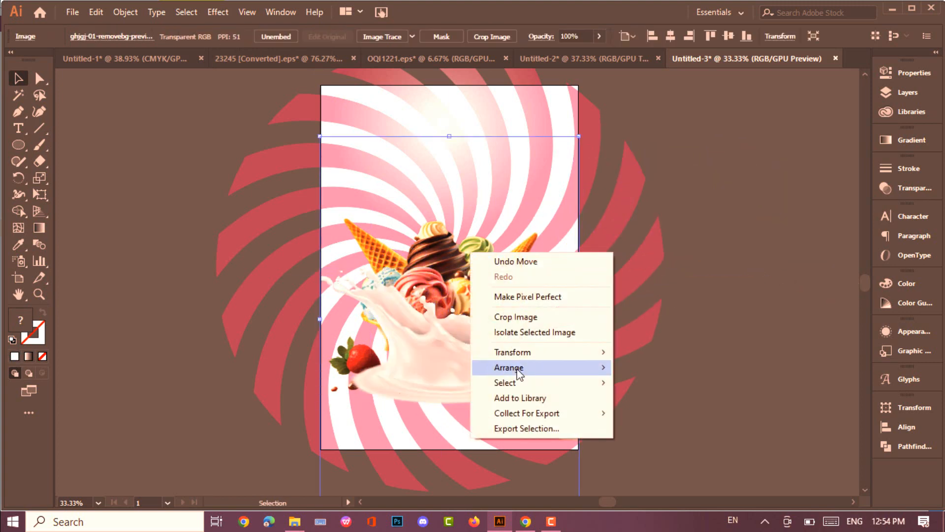
click(638, 365)
key(ctrl+shift+a)
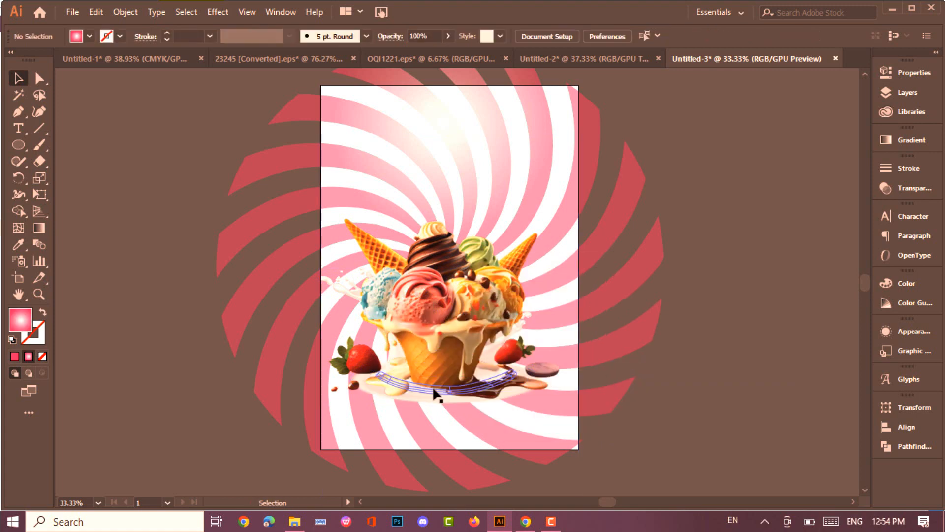
- Move the milk splash slightly up behind the bowl and resize it to about 204 by 125 mm
click(435, 392)
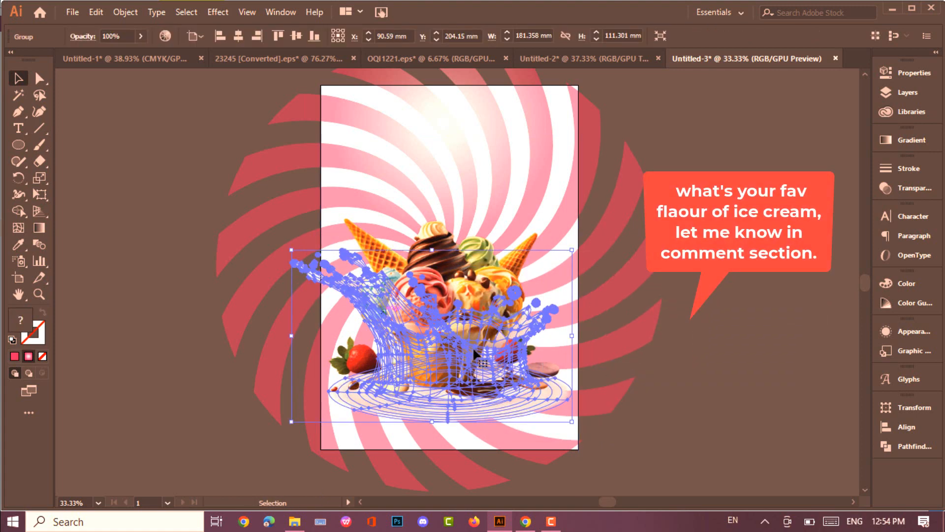
drag(472, 347, 479, 333)
drag(579, 237, 566, 242)
- Recolor the splash with a dark purple-maroon fill chosen in the Color Picker, keeping it selected
double_click(26, 329)
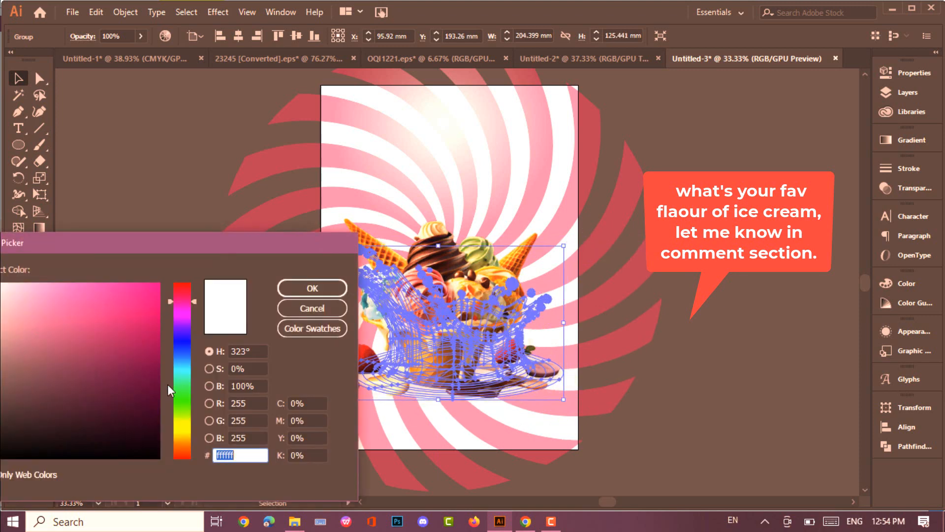
click(156, 396)
click(296, 288)
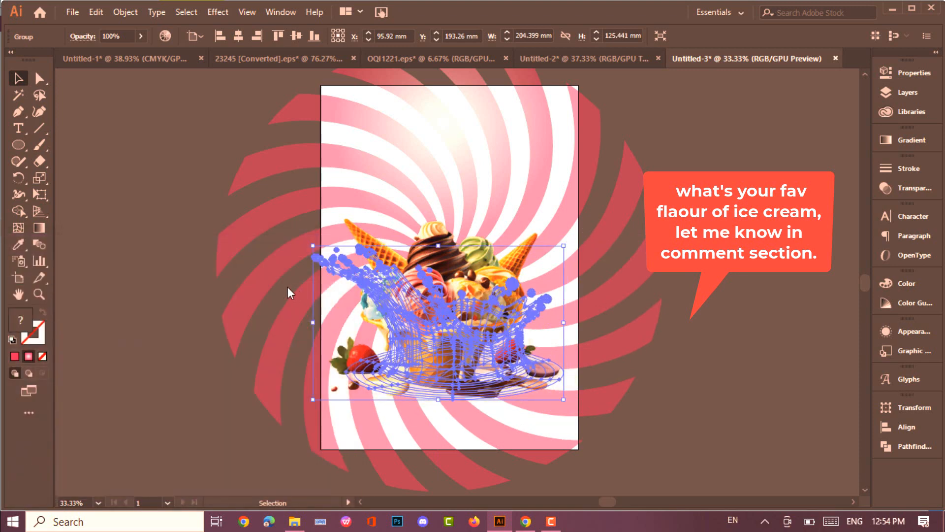
click(150, 260)
click(346, 341)
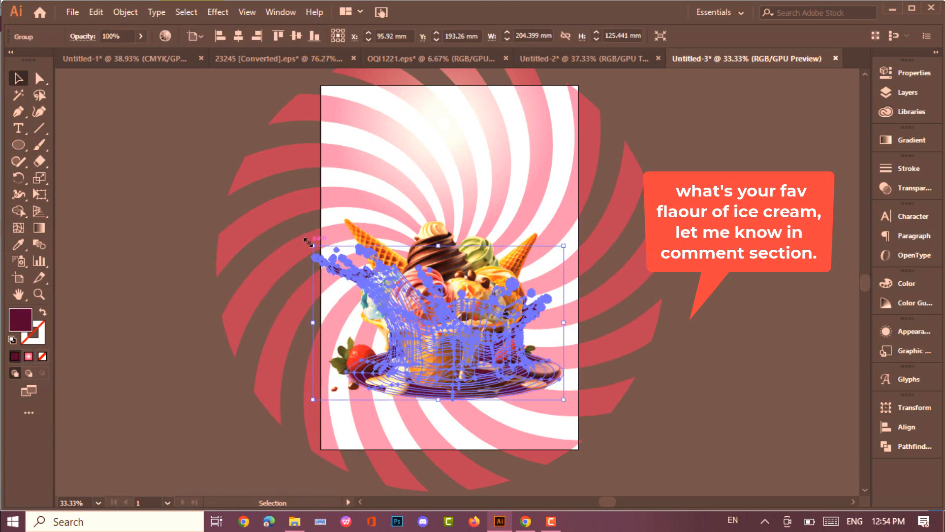
- Shrink the milk splash slightly to start at the artboard's left edge and send it behind the ice cream bowl
drag(314, 245, 323, 251)
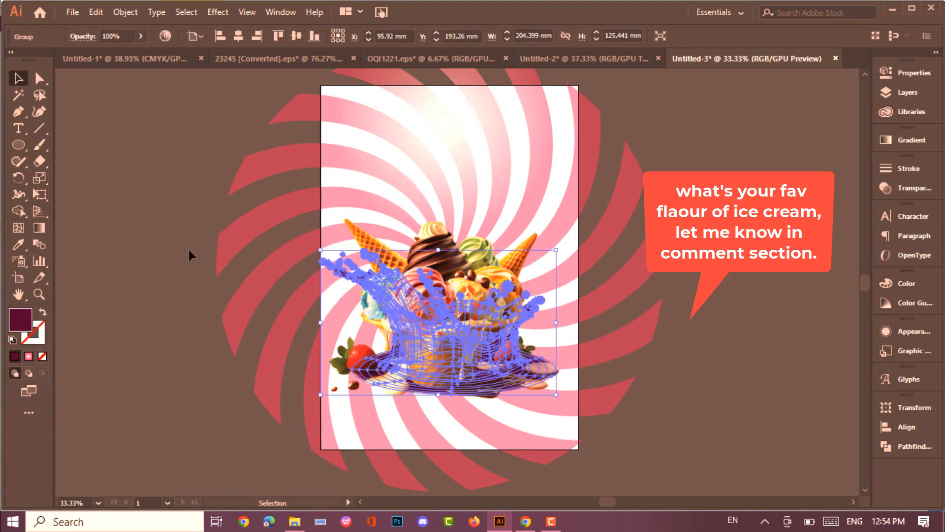
click(158, 251)
click(435, 349)
key(ctrl+bracketleft)
click(280, 235)
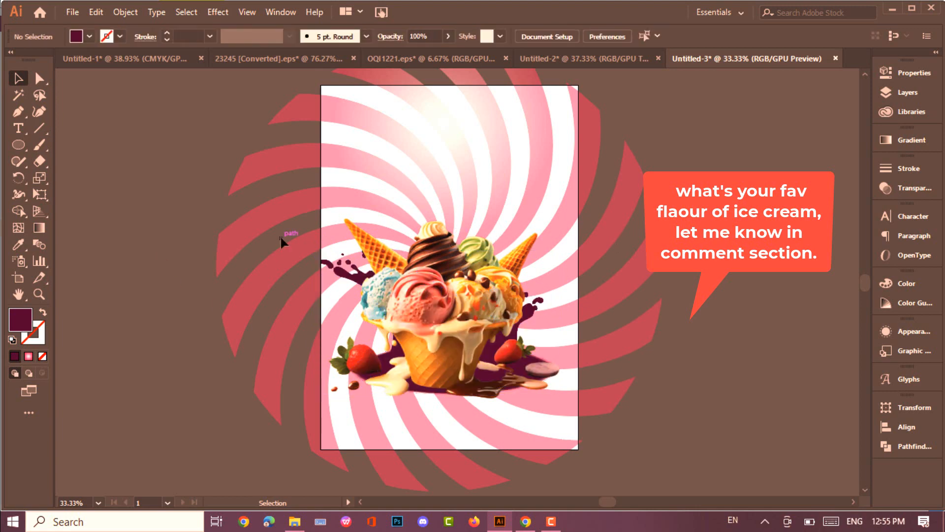
scroll(279, 235, up, 1)
scroll(280, 238, down, 1)
- Add the text "ice" near the top of the poster and enlarge it to about 30 pt
click(17, 131)
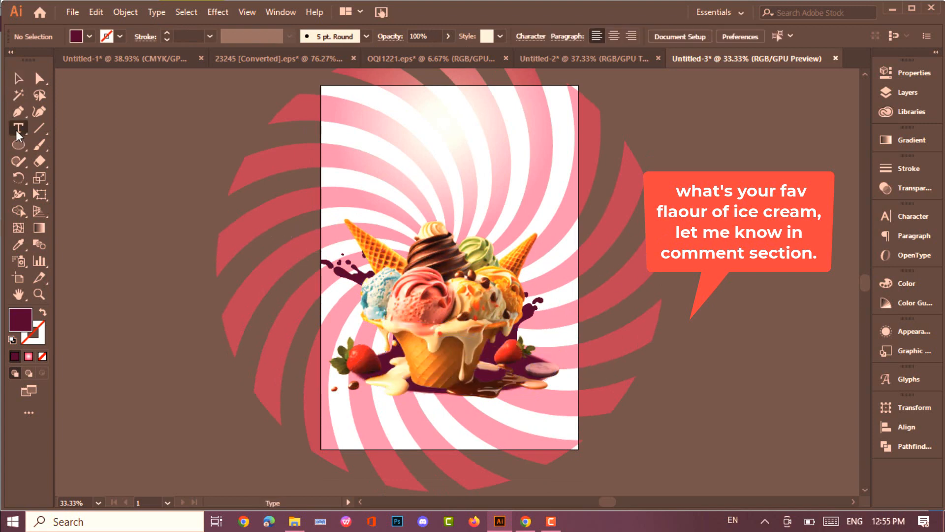
click(422, 169)
key(BackSpace)
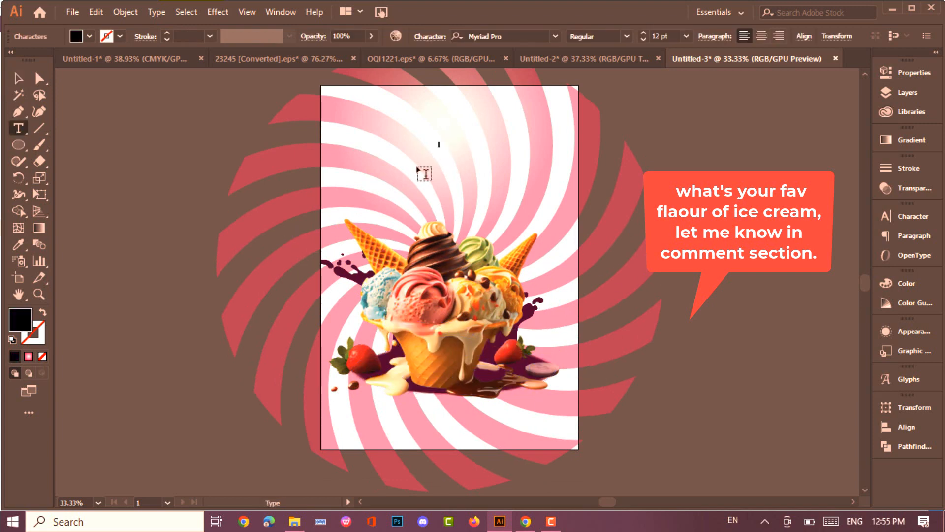
key(Escape)
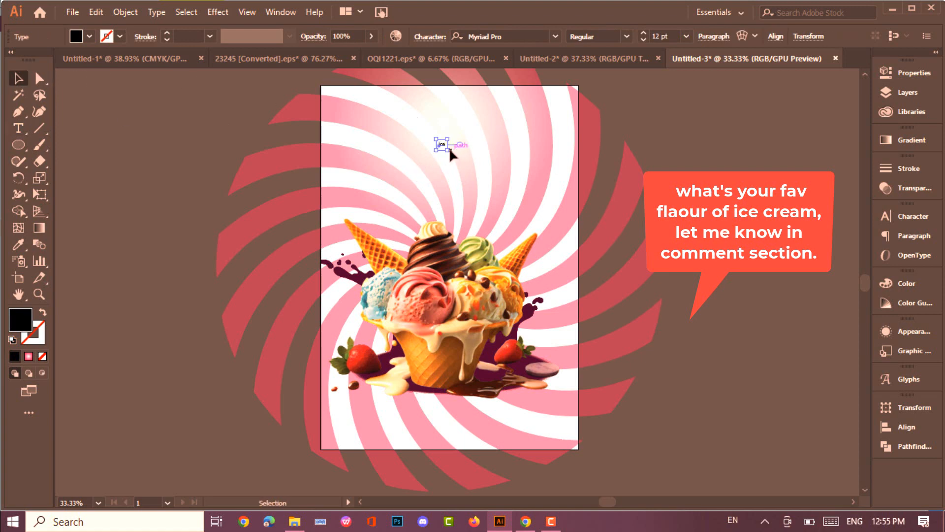
drag(450, 150, 456, 173)
- Create copies of the "ice" text below it that read "Cream" and "Delicious"
double_click(449, 171)
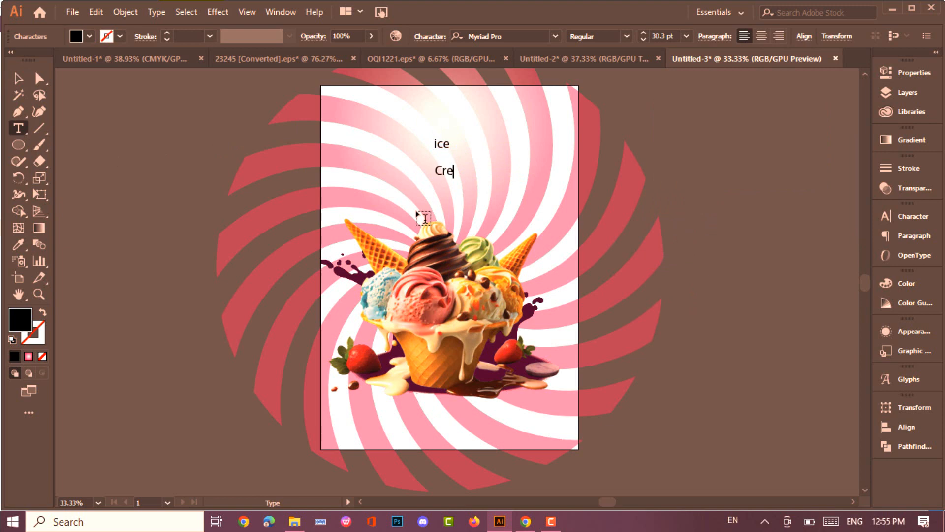
text(Cream)
click(19, 78)
drag(453, 172, 472, 194)
key(t)
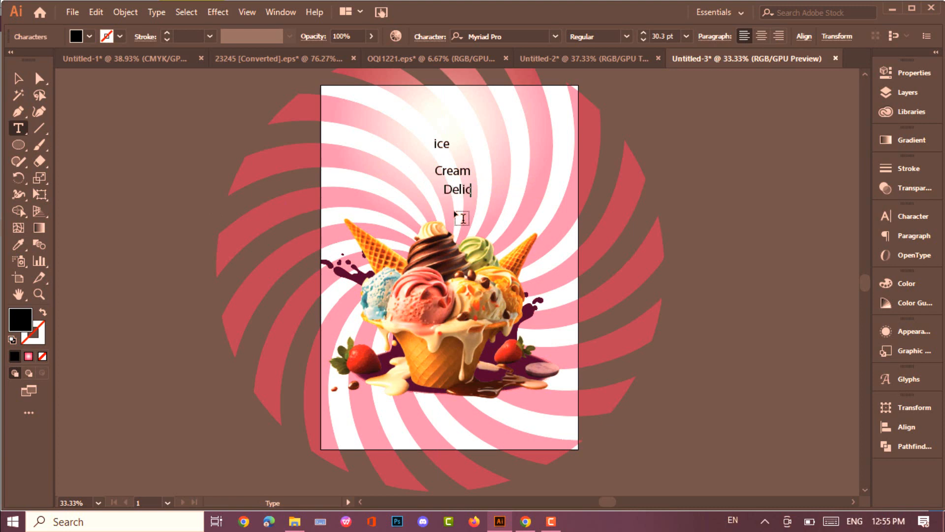
click(19, 78)
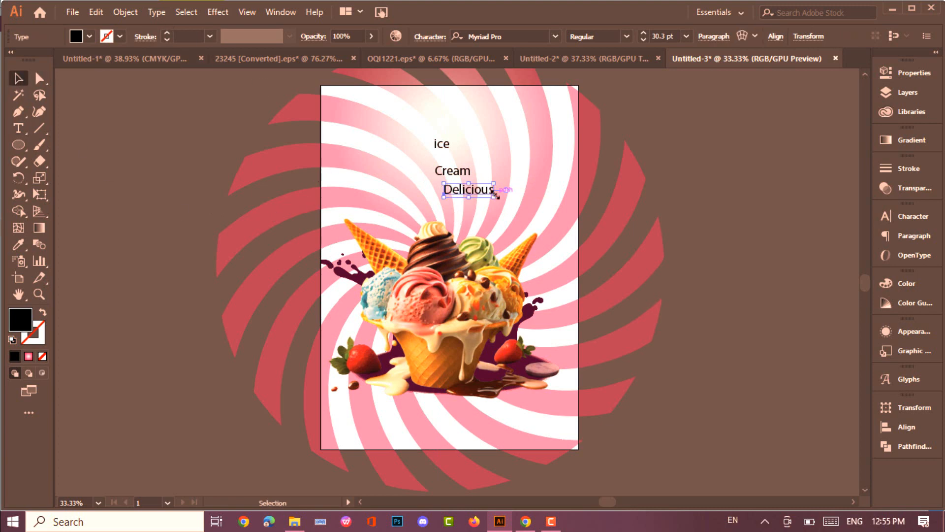
- Move "Delicious" above the other words and add copied text blocks reading "Buy Two Get One" on two lines and "FREE"
drag(482, 192, 526, 207)
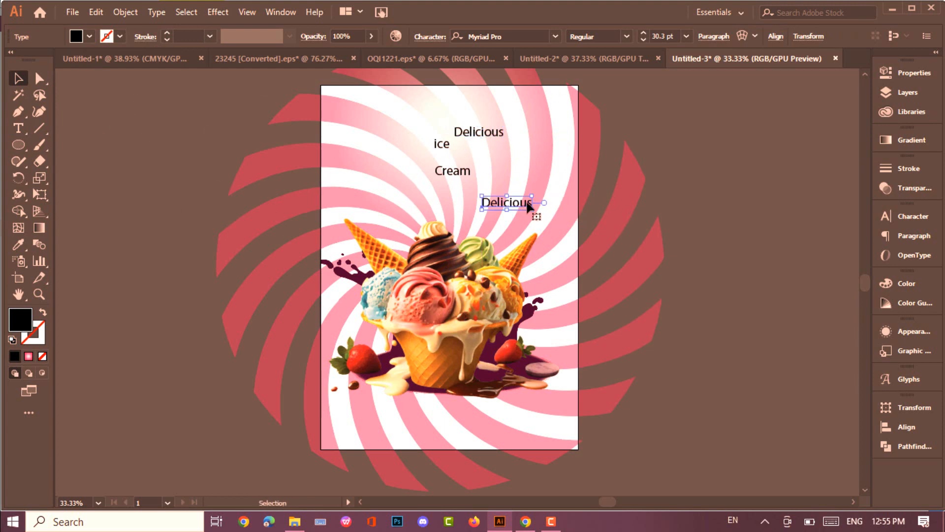
double_click(527, 202)
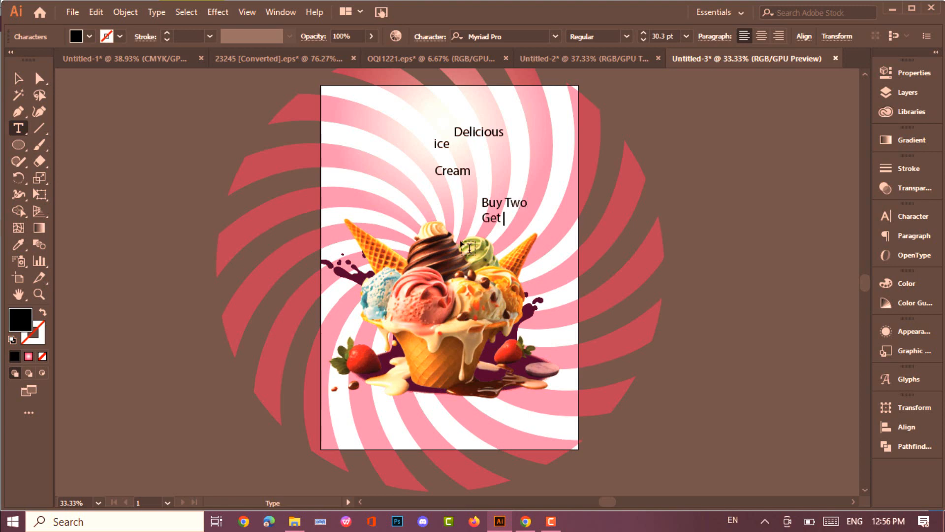
click(19, 80)
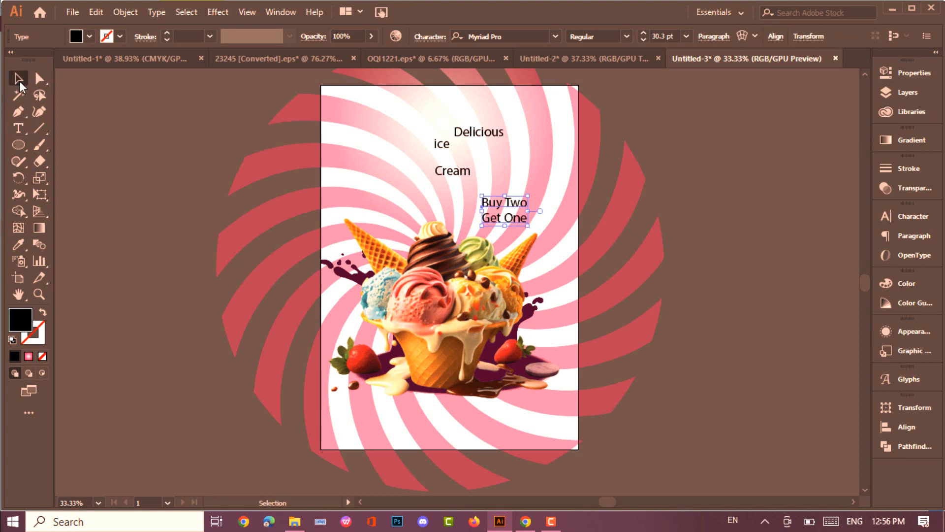
drag(447, 169, 503, 154)
double_click(524, 155)
key(BackSpace)
key(BackSpace)
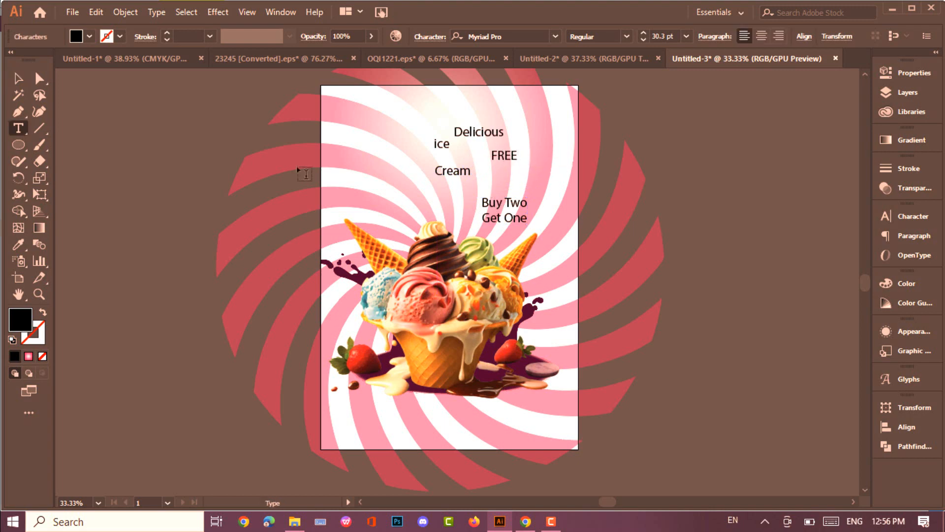
click(19, 79)
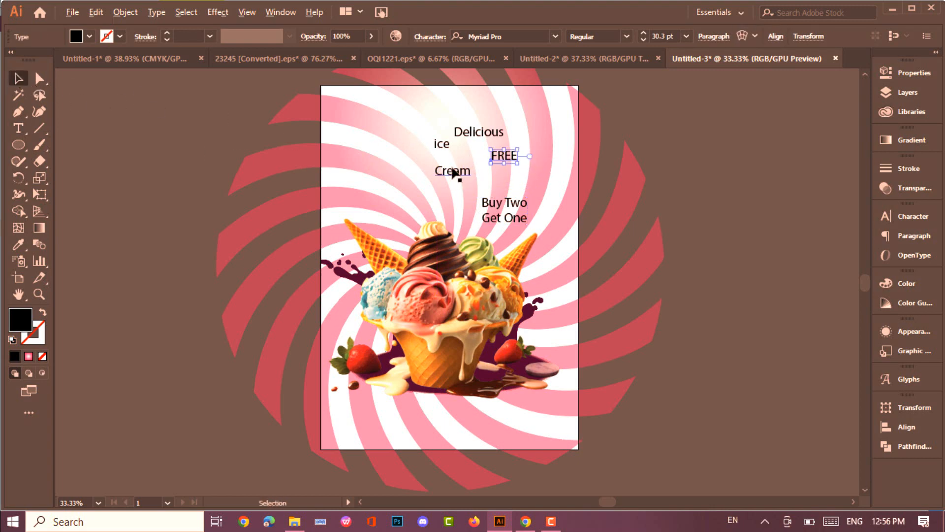
- Duplicate "Cream" as a new text reading "order now" and place it below the ice cream bowl
mouse_move(454, 171)
mouse_down()
mouse_move(347, 155)
mouse_move(381, 163)
mouse_up()
key(t)
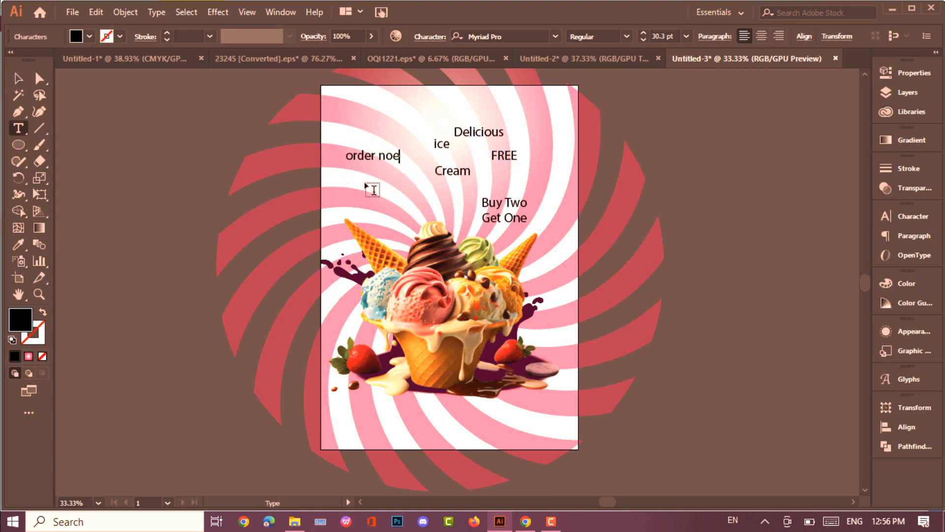
key(BackSpace)
text(w)
key(Escape)
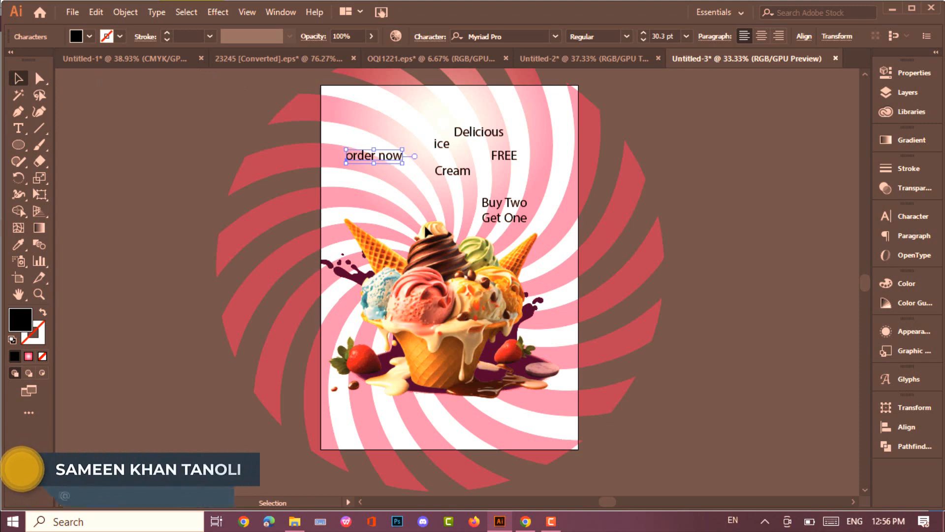
drag(396, 160, 468, 414)
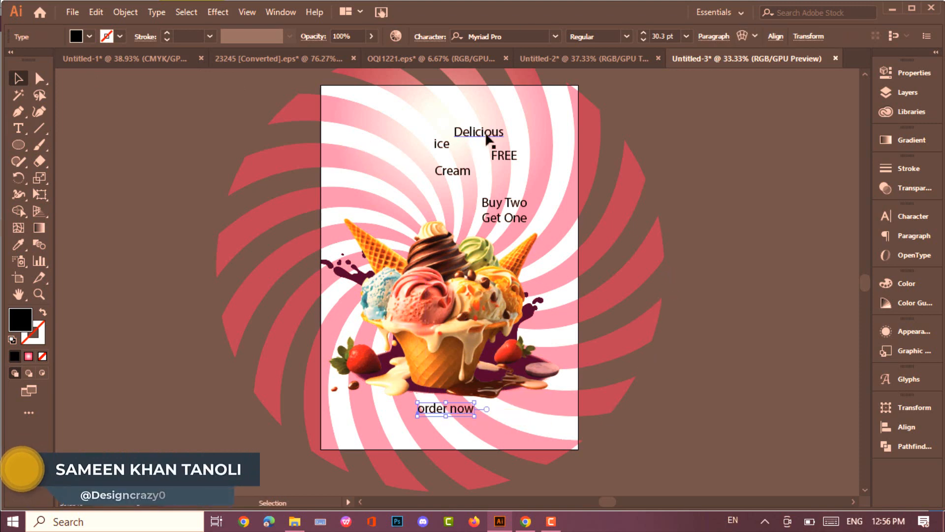
- Move "Delicious" to the top of the poster, set it in Hugh is Life Personal Use Italic and enlarge it to about 122.58 pt
drag(490, 135, 454, 123)
click(556, 37)
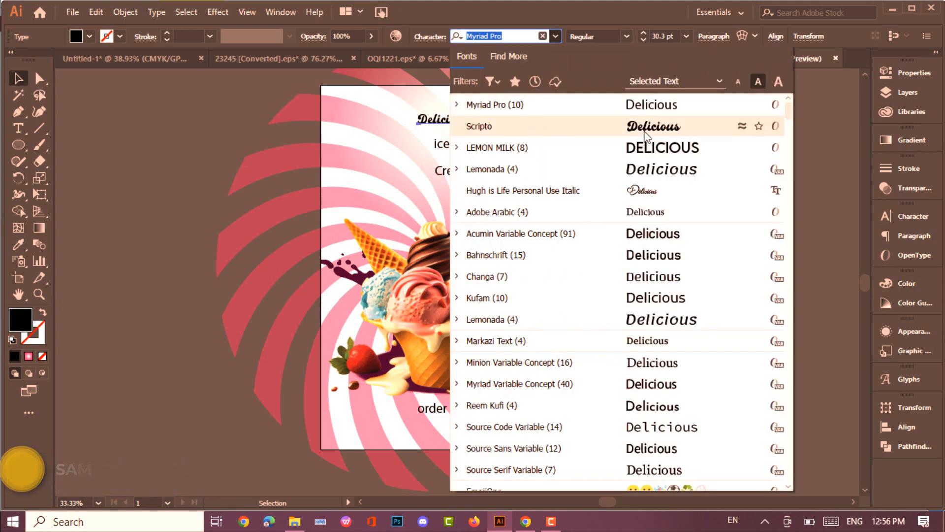
click(609, 190)
mouse_move(448, 131)
mouse_down()
mouse_move(487, 148)
mouse_move(466, 136)
mouse_move(458, 146)
mouse_up()
- Draw a small circle outside the artboard and fill it with dark maroon as a color sample
click(19, 144)
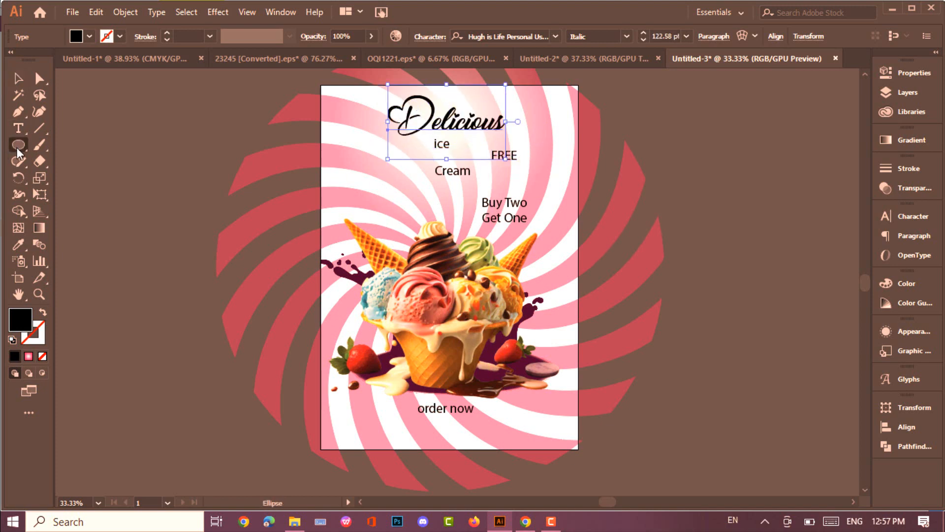
drag(128, 143, 161, 175)
double_click(14, 319)
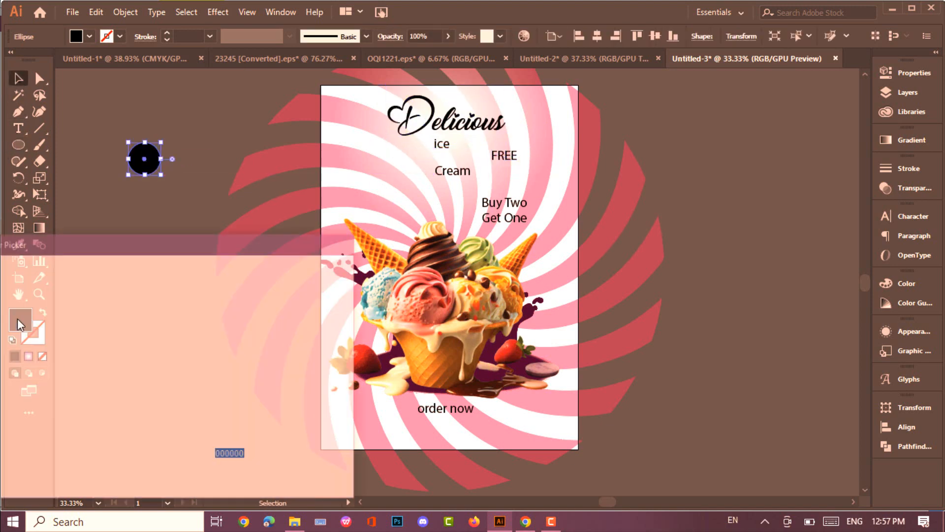
click(152, 406)
click(299, 288)
click(307, 97)
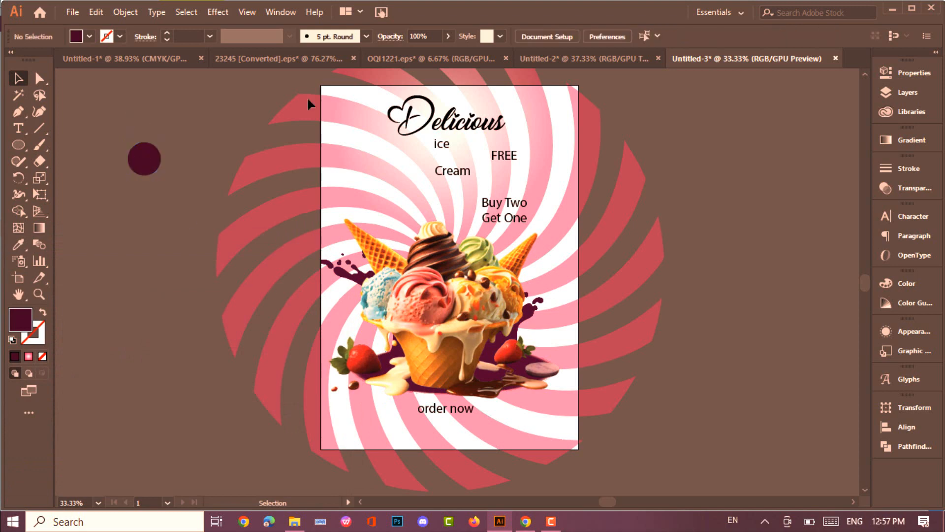
- Recolor the "Delicious" text with the dark maroon sampled from the circle
click(443, 121)
key(i)
click(147, 157)
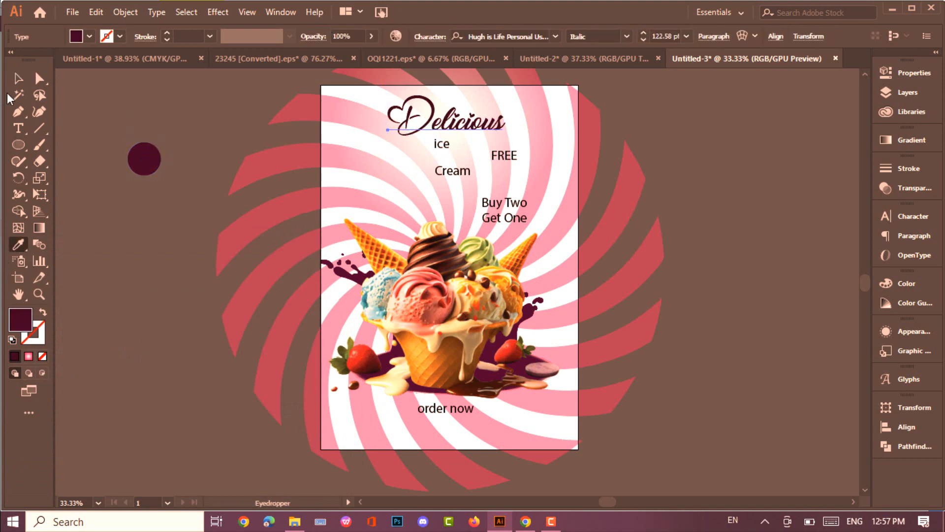
key(v)
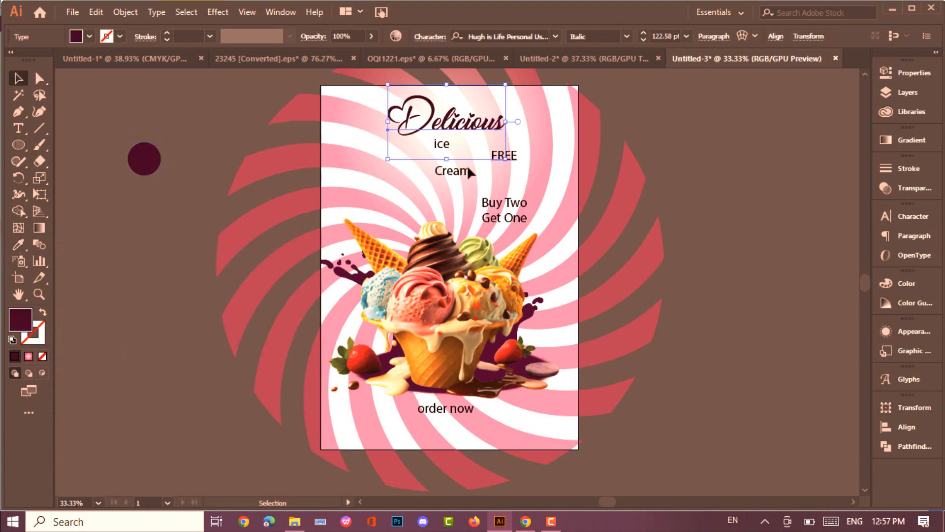
click(414, 210)
- Set "ice" in Hugh is Life Personal Use Italic and enlarge it to about 201.36 pt under "Delicious"
click(448, 147)
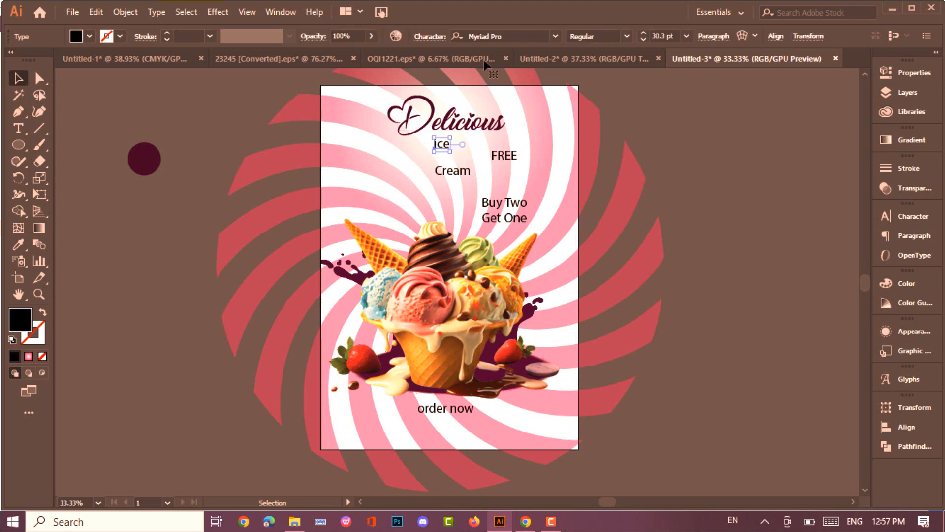
click(555, 36)
click(622, 151)
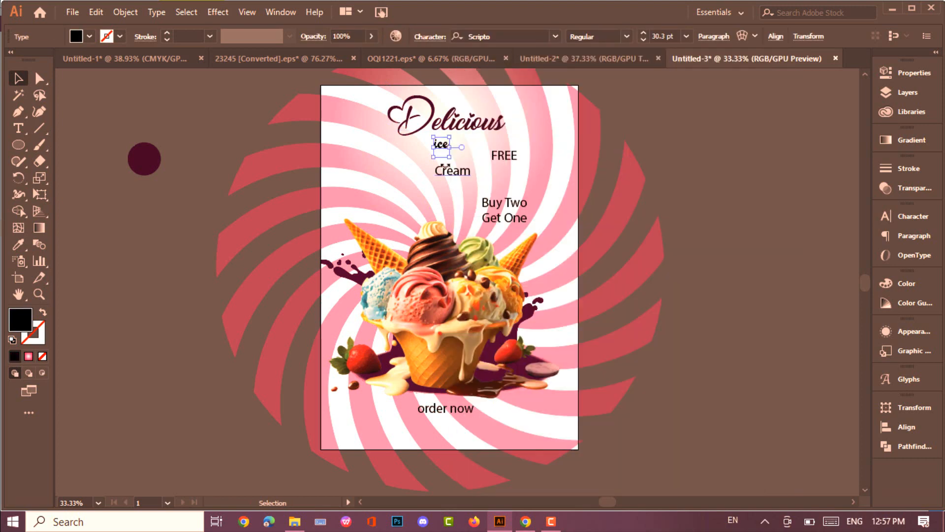
drag(449, 157, 508, 180)
click(555, 36)
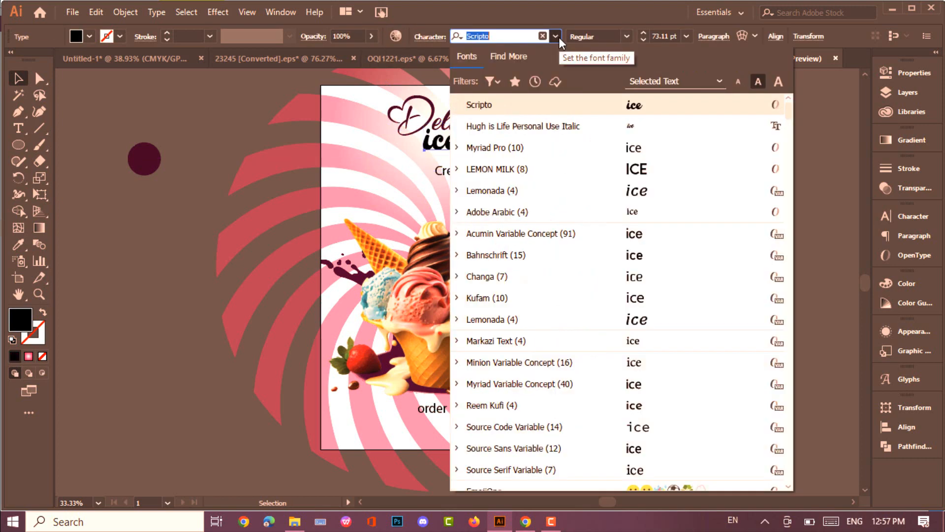
click(605, 126)
drag(446, 182, 478, 195)
- Recolor "ice" with the circle's dark maroon and move it to the left of "Cream"
key(i)
click(151, 155)
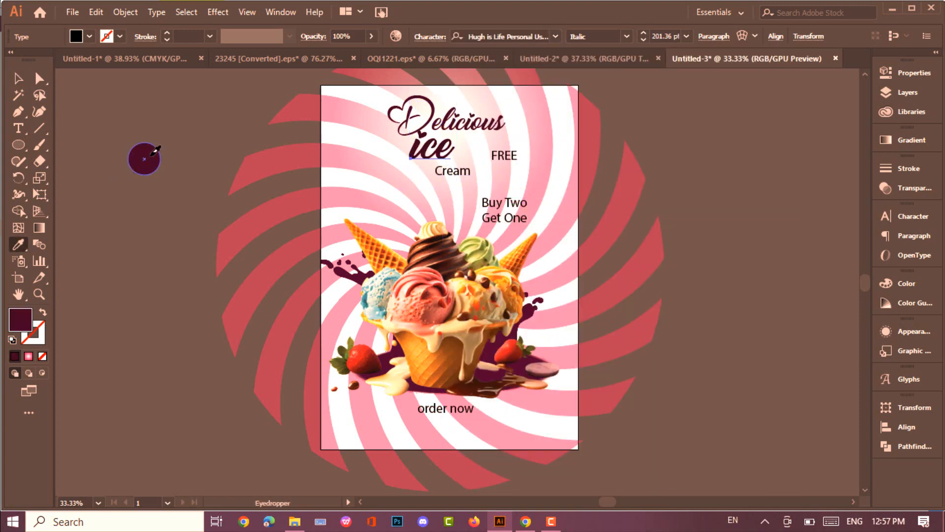
key(v)
drag(410, 162, 362, 179)
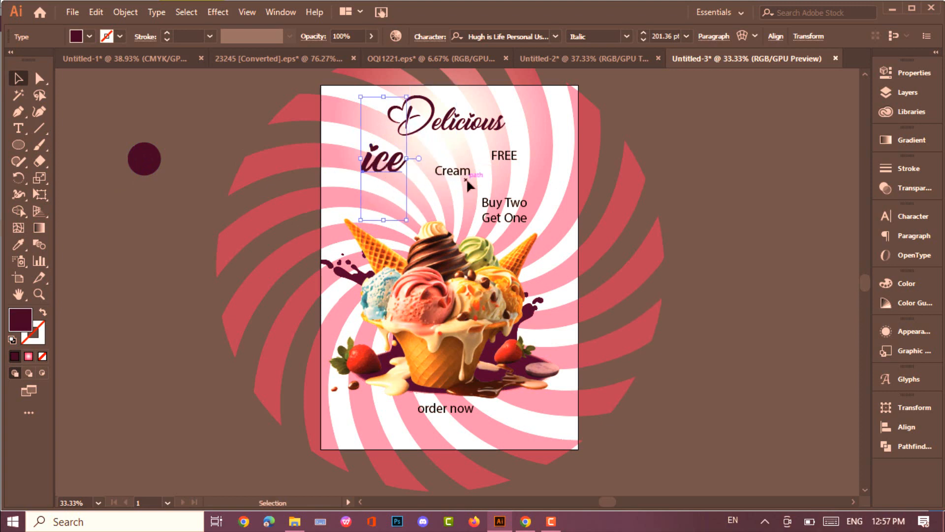
- Enlarge "Cream" to about 65.47 pt and set its font to Lemonada Regular
click(466, 175)
drag(466, 176, 517, 184)
click(555, 36)
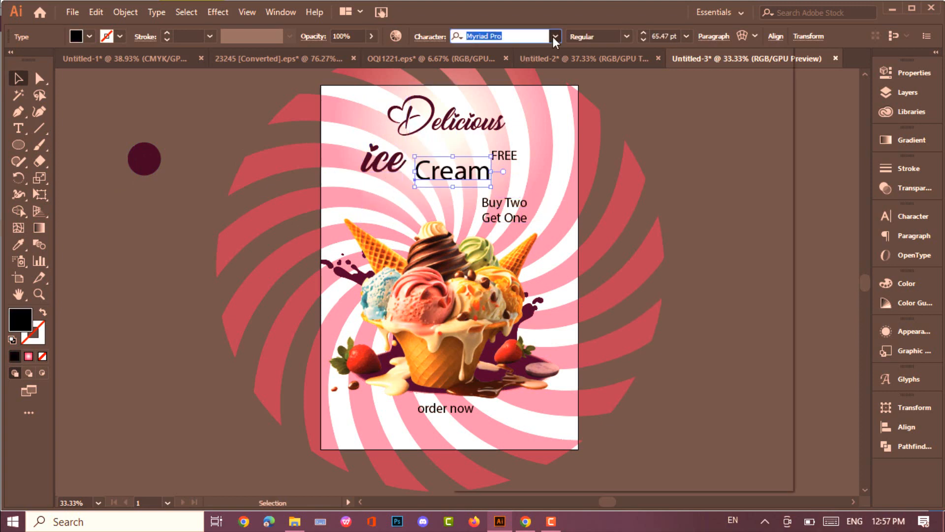
key(Escape)
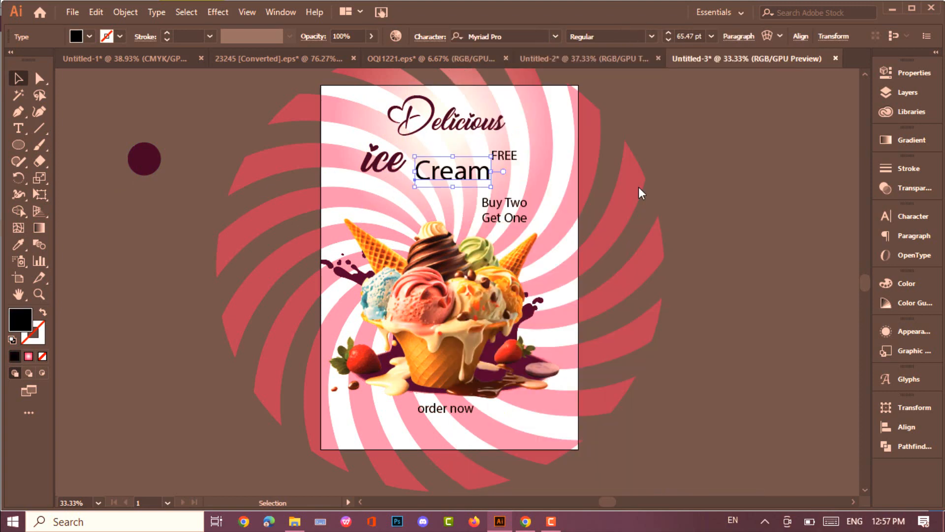
click(553, 37)
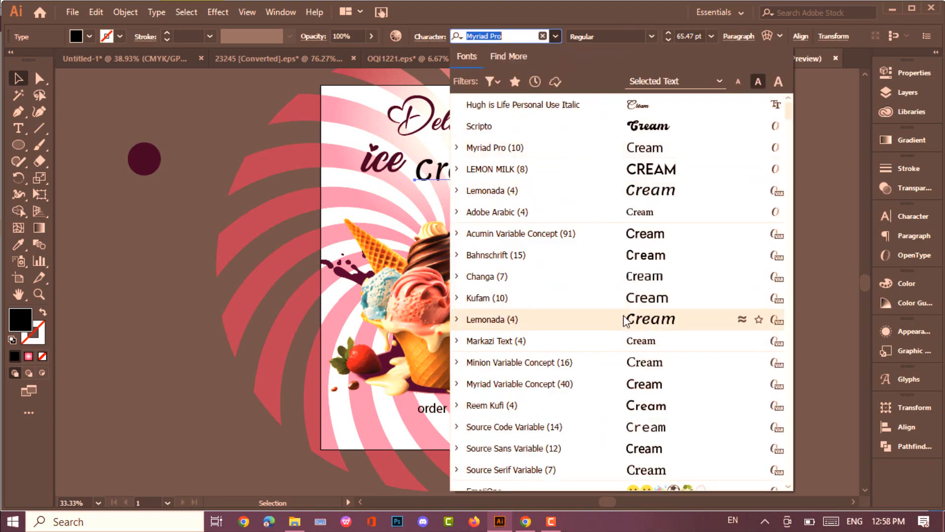
key(Escape)
click(565, 169)
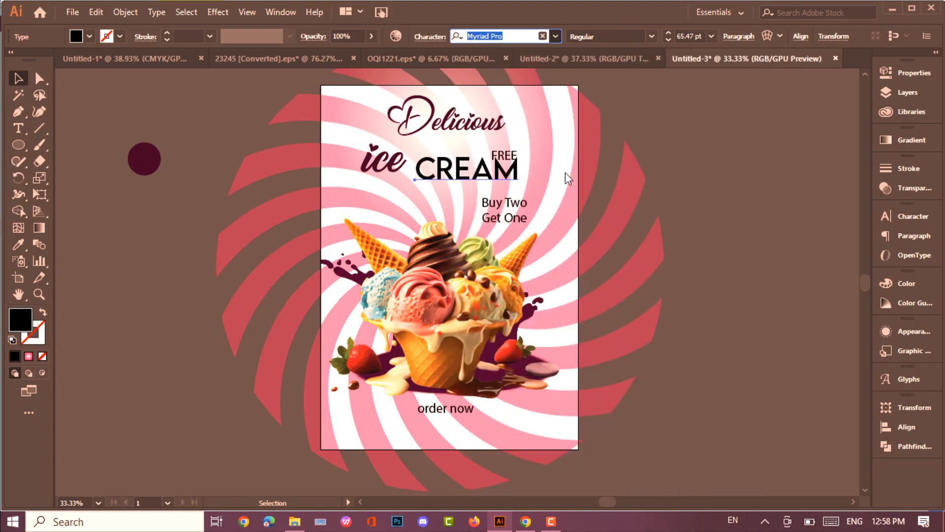
click(556, 37)
click(614, 320)
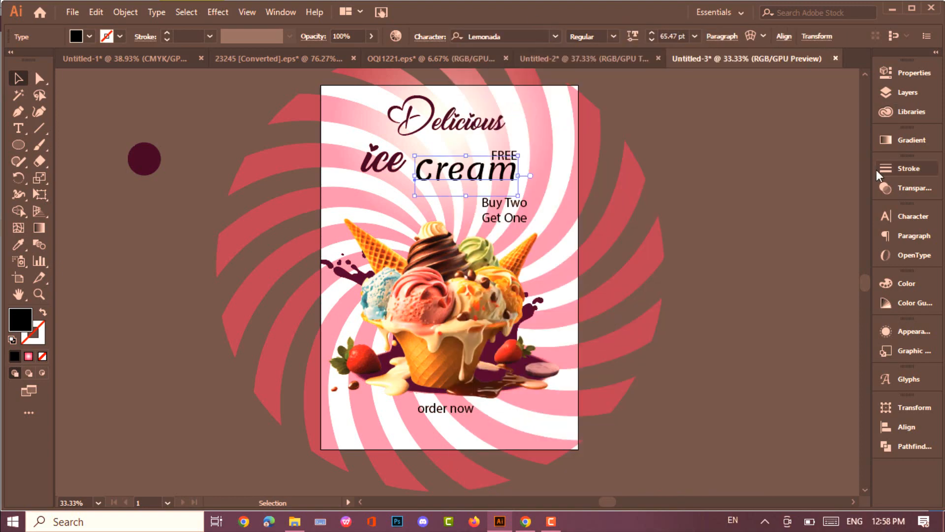
- Set the tracking of the "Cream" text to -100
click(907, 217)
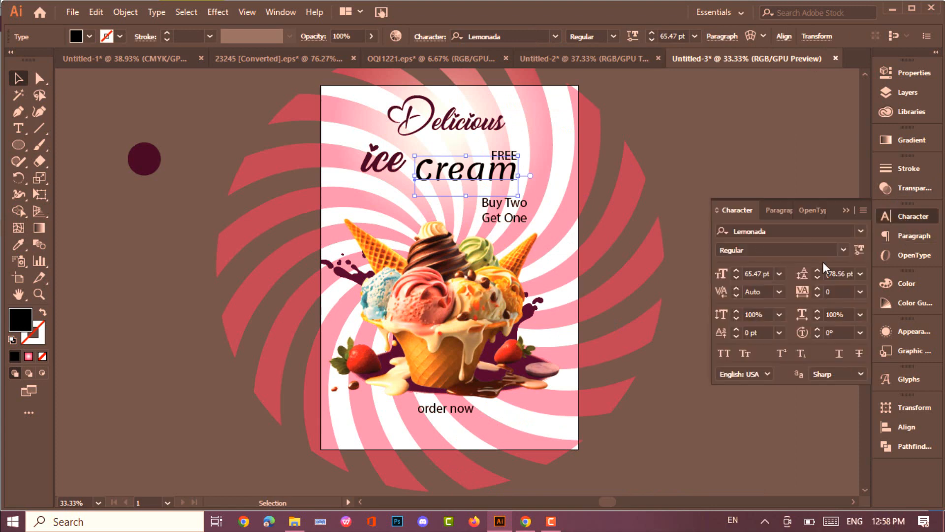
click(861, 291)
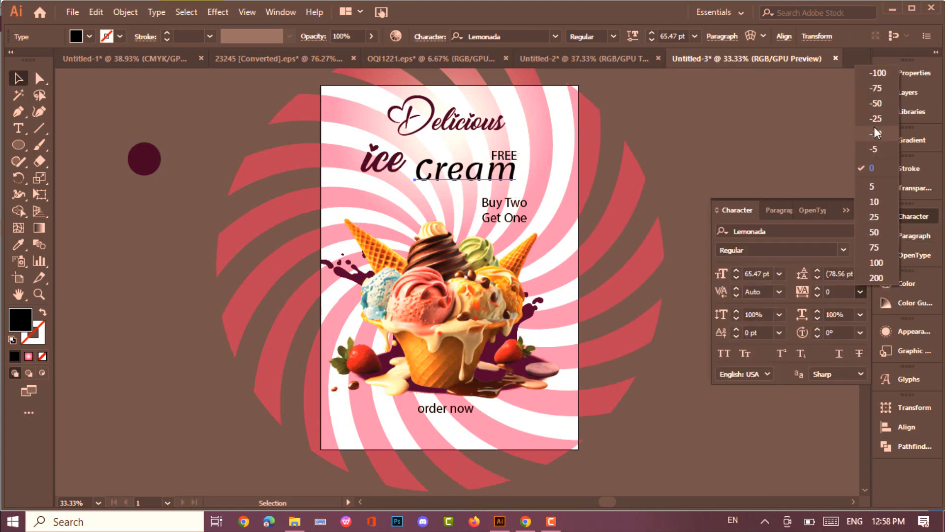
click(879, 76)
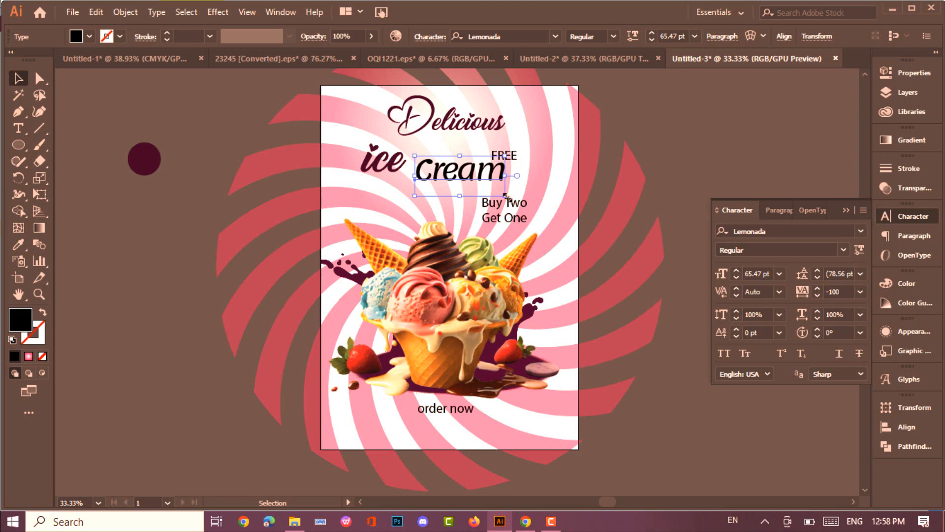
- Enlarge "Cream" to about 88.14 pt and recolor it with the circle's dark maroon
drag(506, 196, 521, 203)
key(i)
click(143, 158)
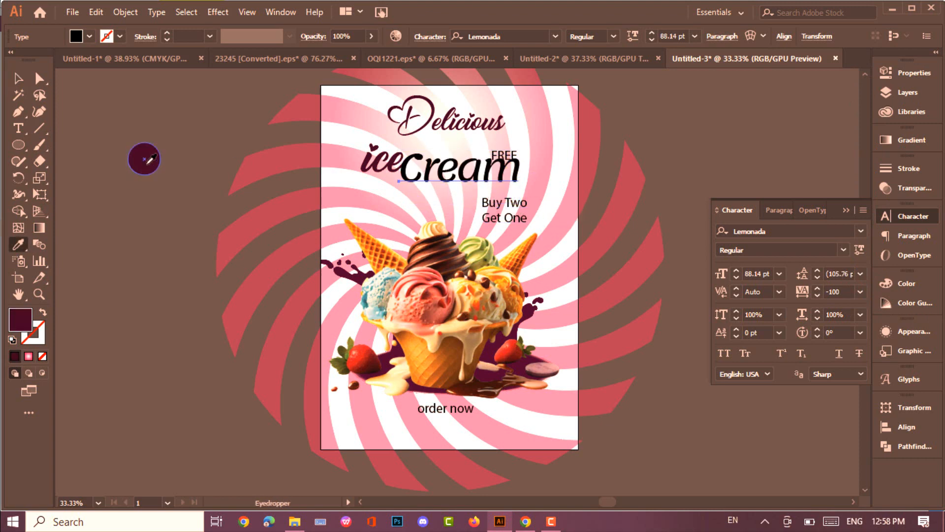
- Place "Cream" directly beneath "ice", scale it down slightly, and arrange both words under "Delicious"
key(v)
drag(477, 179, 407, 199)
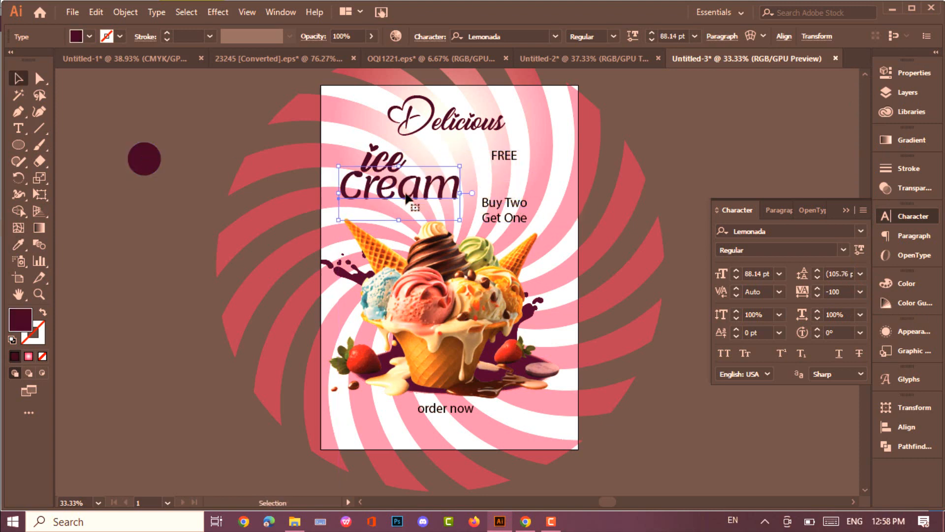
drag(459, 167, 448, 172)
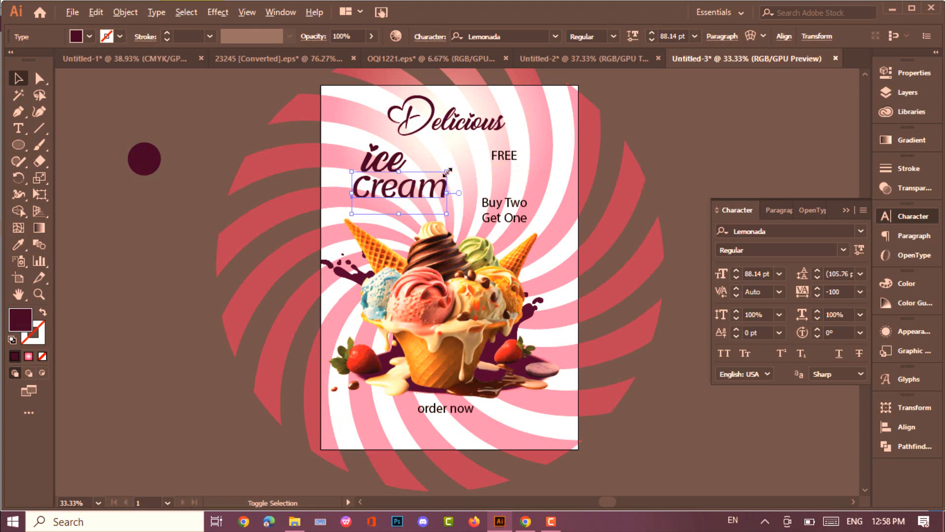
click(396, 166)
drag(367, 212, 418, 189)
click(686, 139)
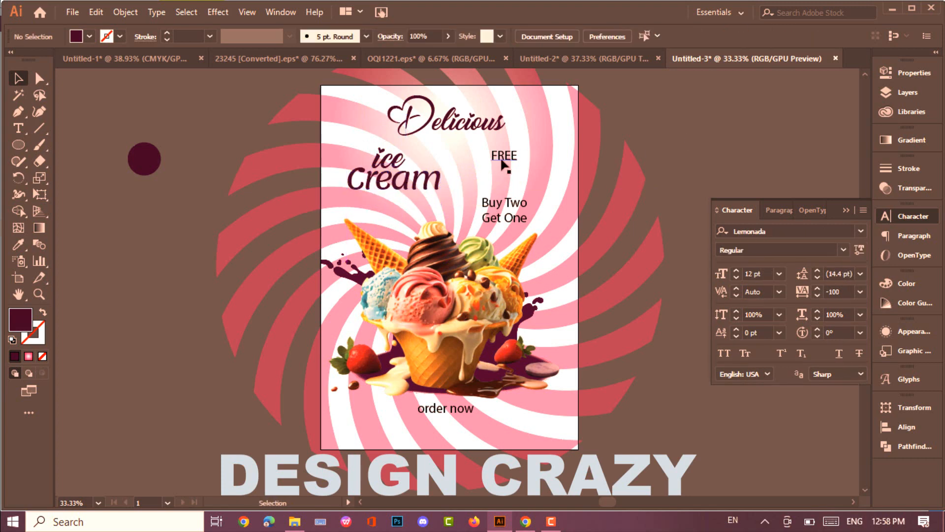
- Move "FREE" just above the "Buy Two Get One" text and set that offer text in LEMON MILK Regular
drag(504, 155, 503, 204)
double_click(514, 208)
key(Escape)
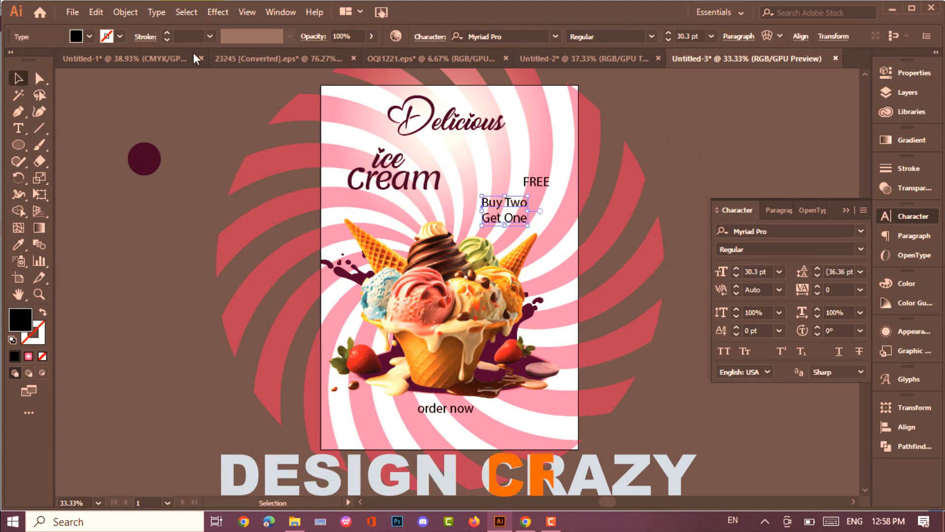
click(555, 38)
click(555, 37)
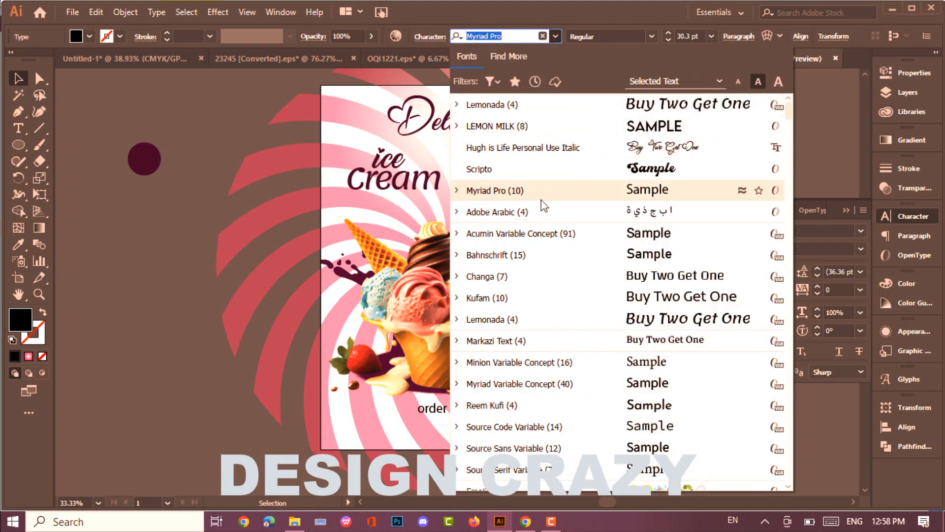
click(542, 97)
- Set the words "TWO" and "ONE" in the offer text to the Bold style
double_click(544, 216)
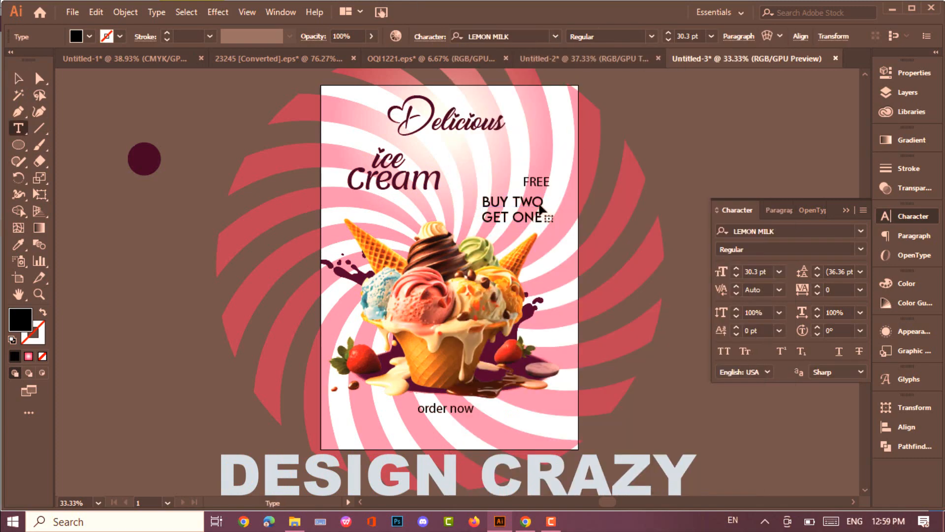
double_click(512, 202)
click(651, 36)
click(588, 151)
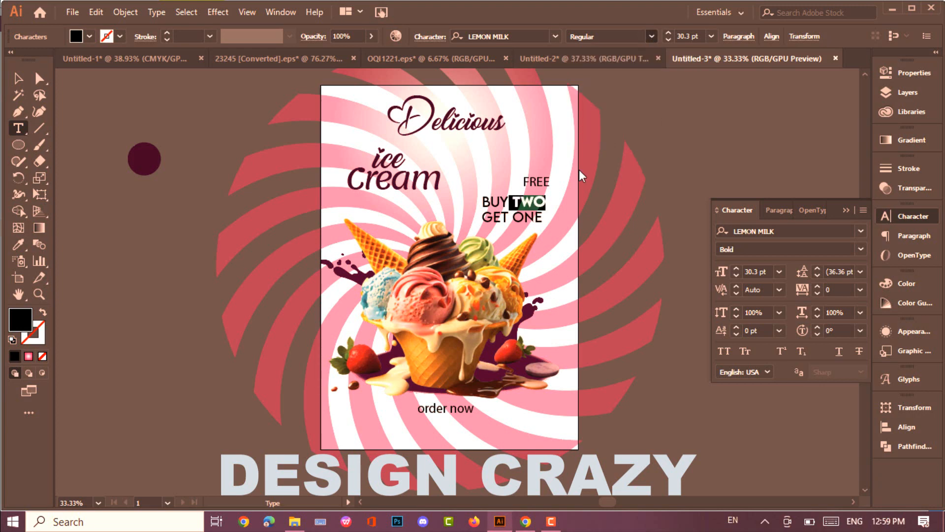
double_click(540, 216)
click(652, 37)
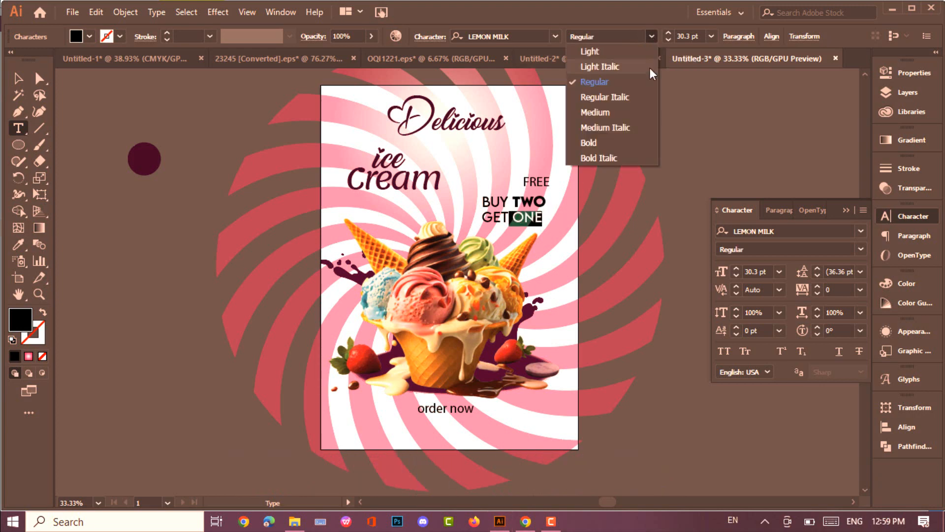
click(616, 147)
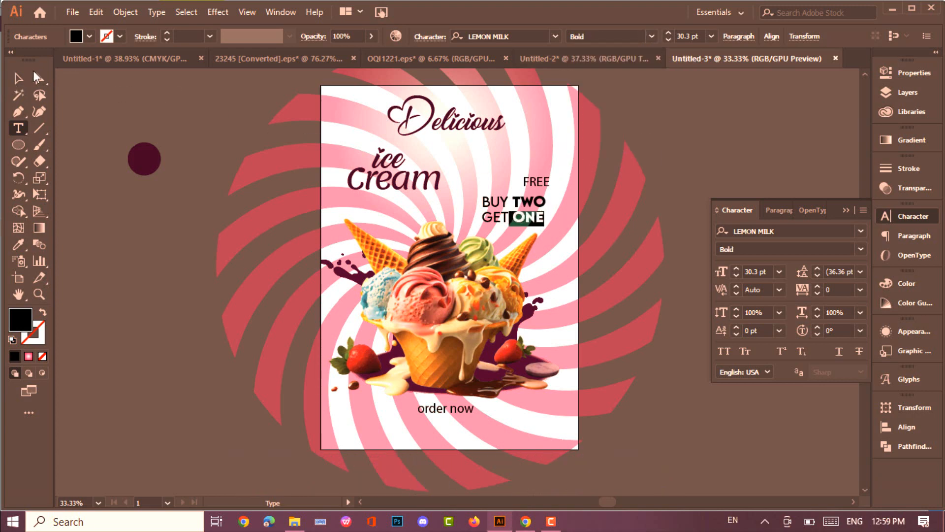
- Set the "FREE" text in LEMON MILK Bold
click(18, 78)
click(542, 183)
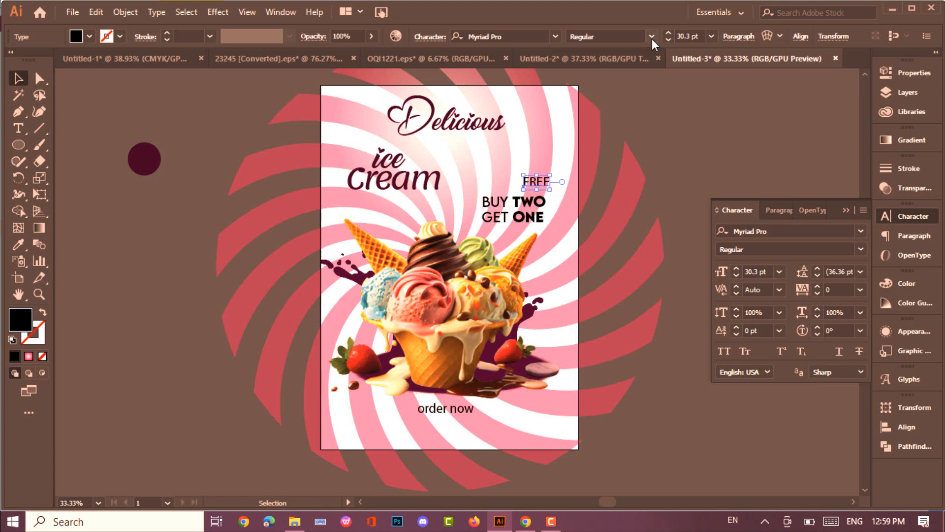
click(555, 37)
click(566, 106)
click(651, 36)
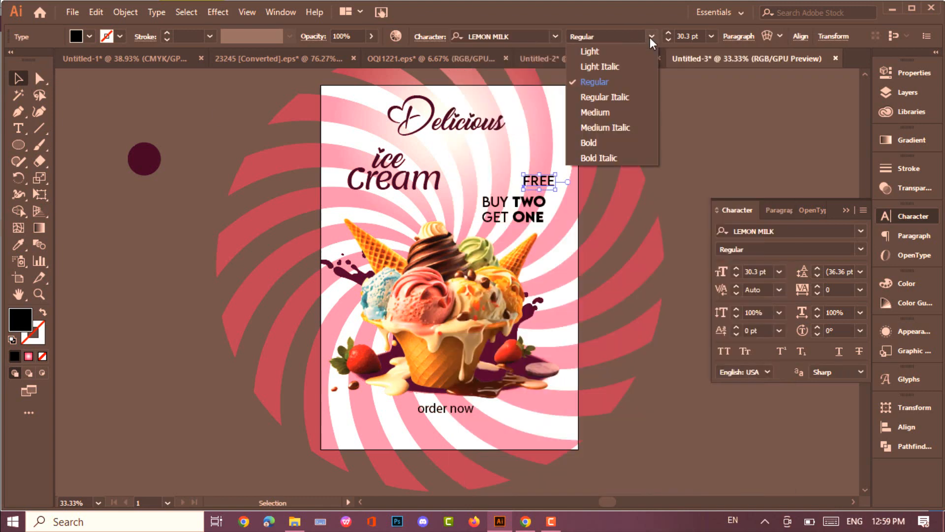
click(593, 141)
- Recolor the "BUY TWO GET ONE" and "FREE" texts with the circle's dark maroon
click(515, 203)
key(i)
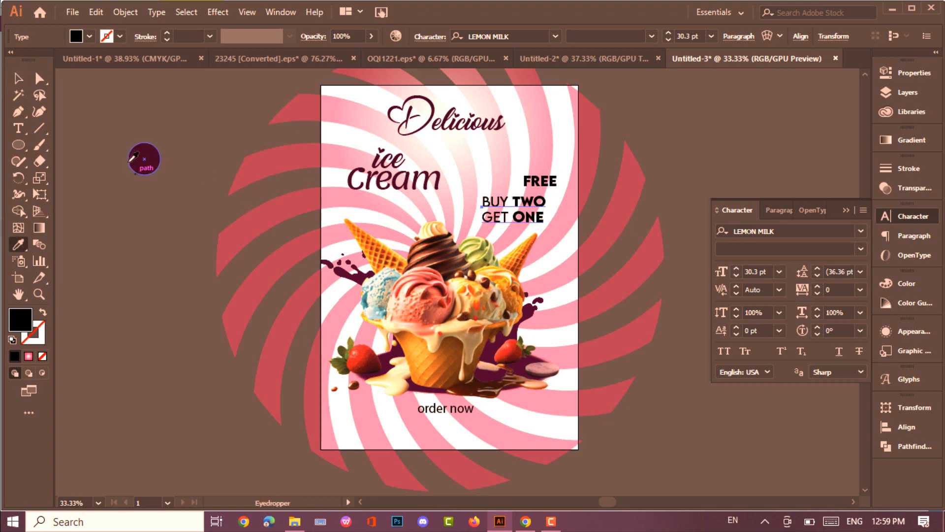
click(145, 157)
ctrl+click(540, 181)
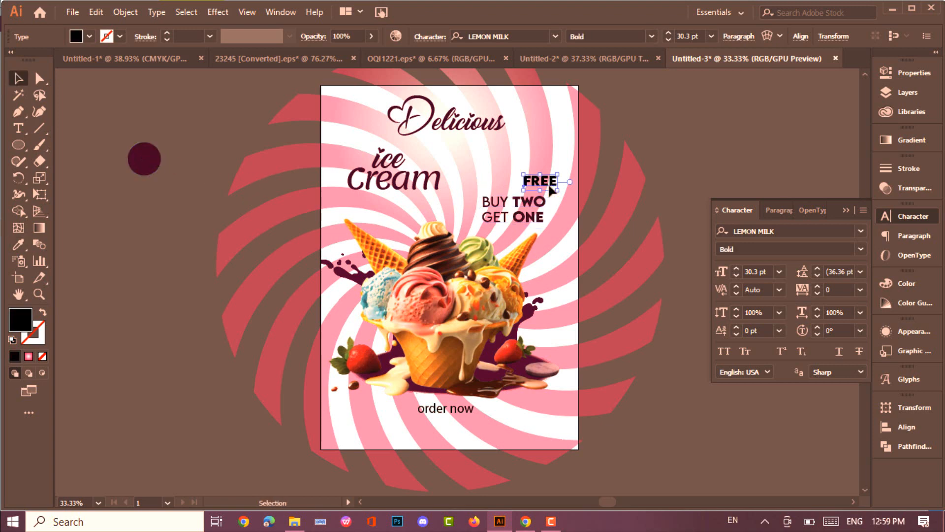
click(156, 153)
click(631, 134)
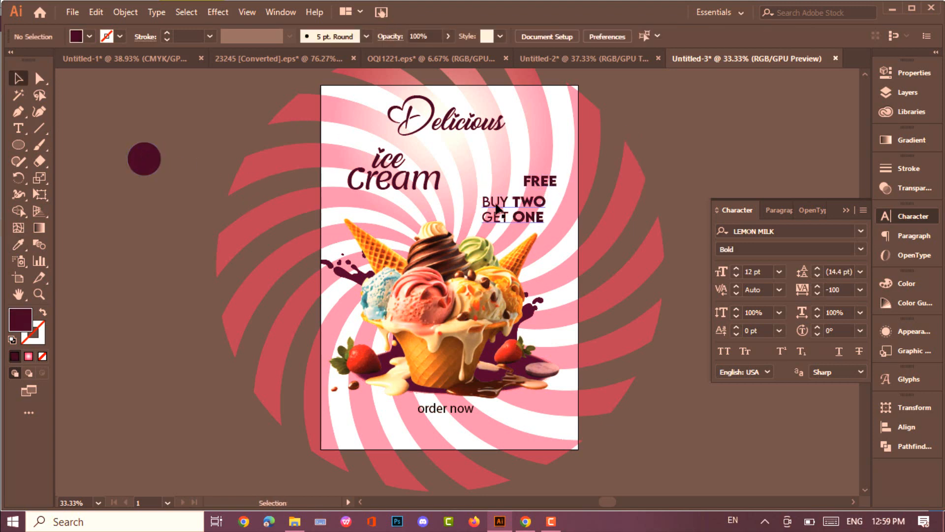
- Draw a small dark maroon rectangle above the "BUY TWO GET ONE" text
drag(19, 145, 62, 144)
mouse_move(469, 148)
mouse_down()
mouse_move(530, 163)
mouse_move(516, 175)
mouse_up()
key(v)
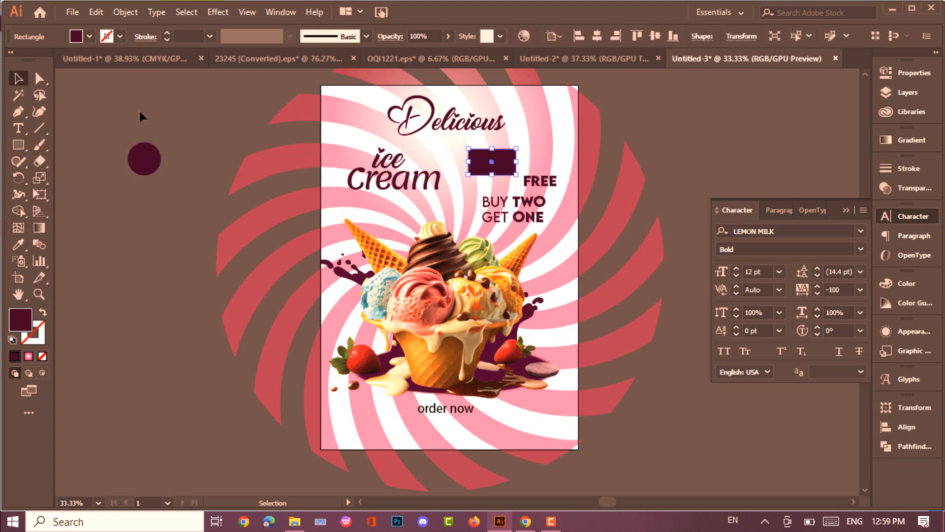
- Add an anchor point midway on the rectangle's right edge, pull it inward into a ribbon notch, and move the shape above "FREE"
key(p)
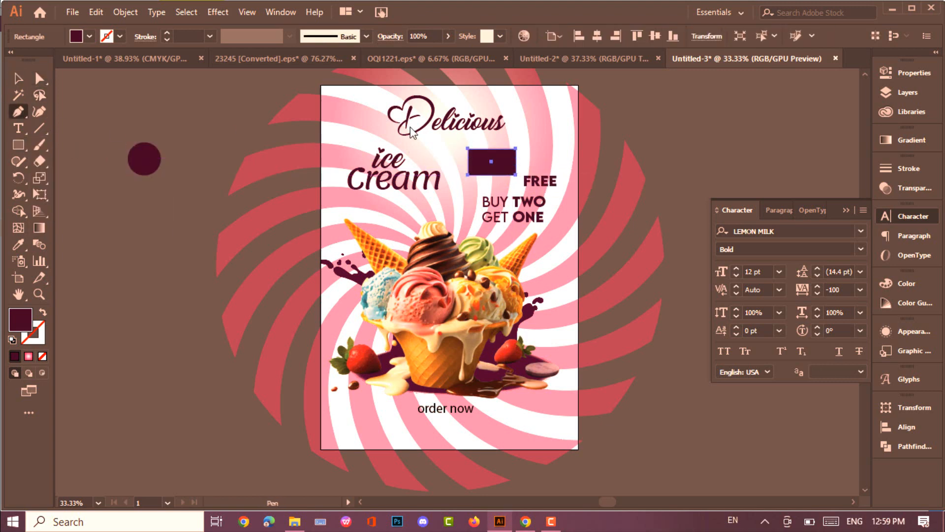
click(516, 162)
key(a)
drag(515, 162, 552, 171)
click(26, 82)
- Recolor "FREE" white, place it over the ribbon shape, and bring it to the front
click(547, 182)
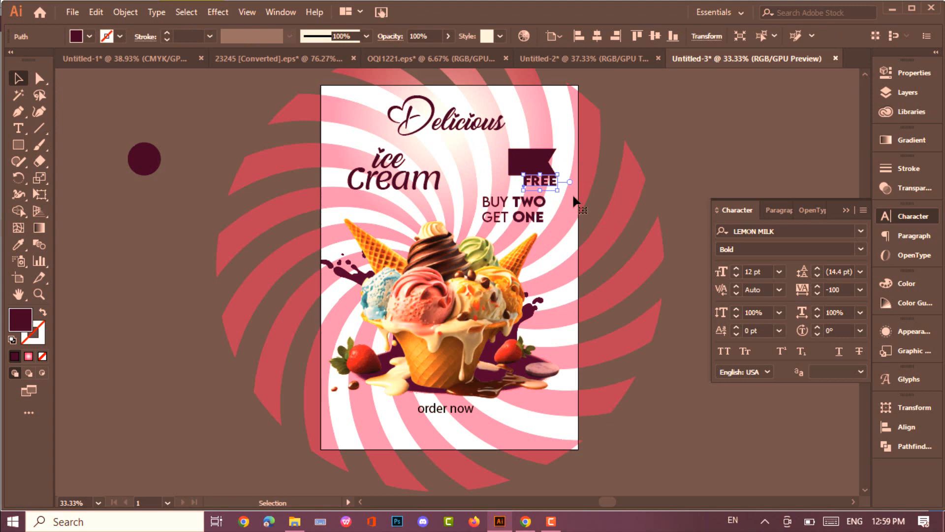
click(89, 36)
click(29, 60)
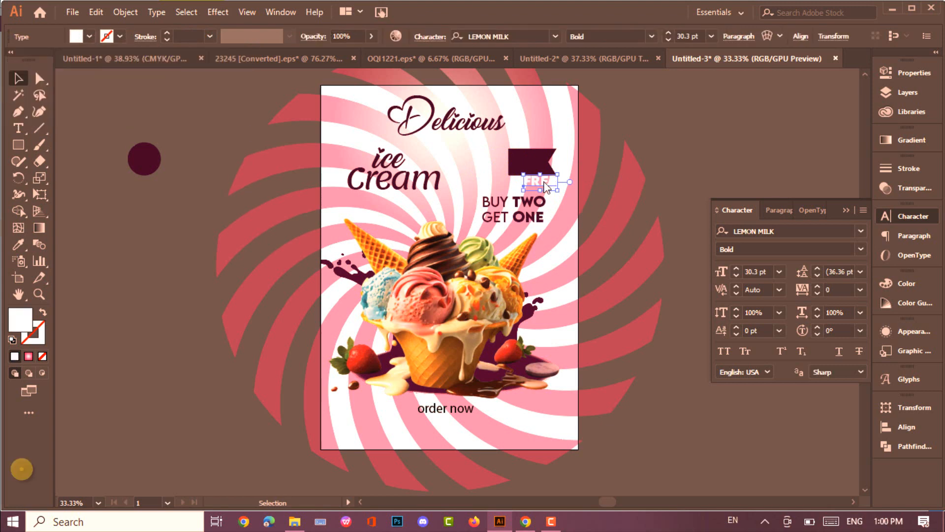
drag(540, 182, 530, 164)
right_click(530, 170)
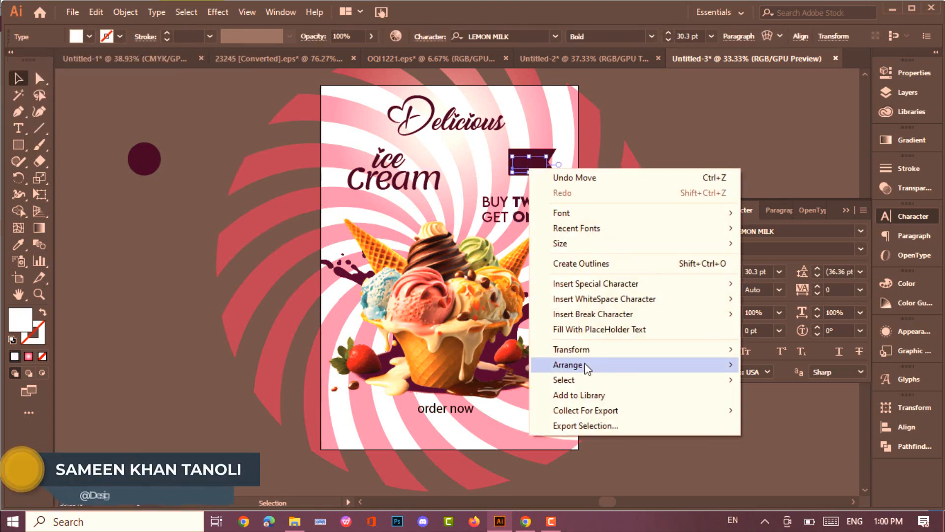
mouse_move(583, 366)
click(758, 362)
click(681, 166)
- Apply a linear gradient to the ribbon behind "FREE" and set its right color stop to crimson 9e1f63
click(548, 160)
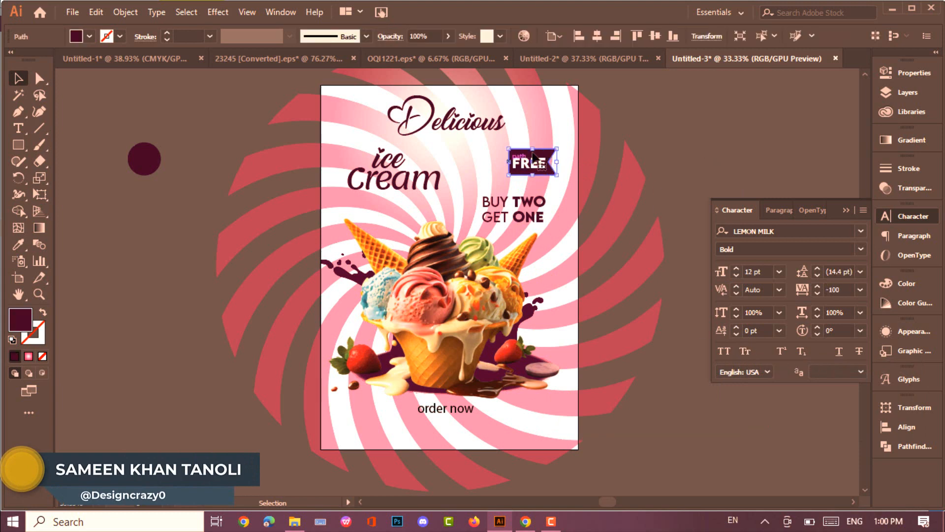
key(period)
click(781, 155)
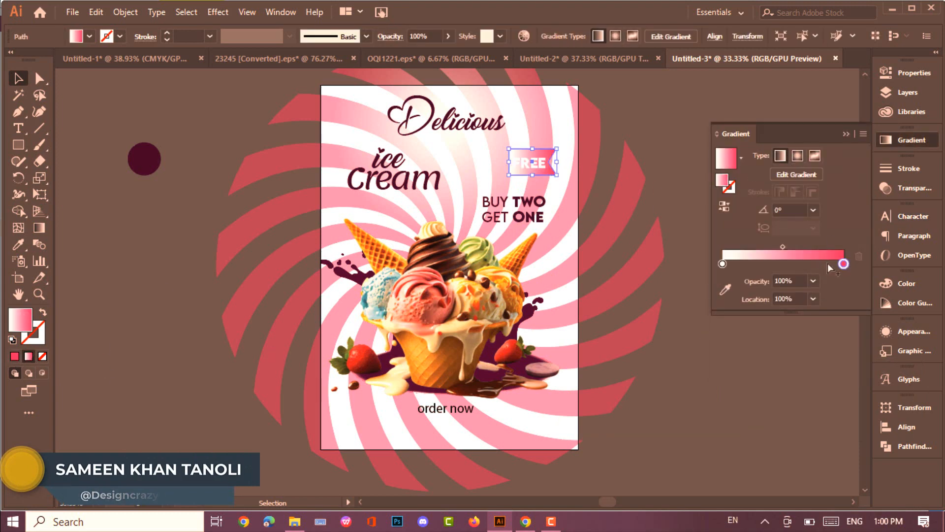
double_click(843, 264)
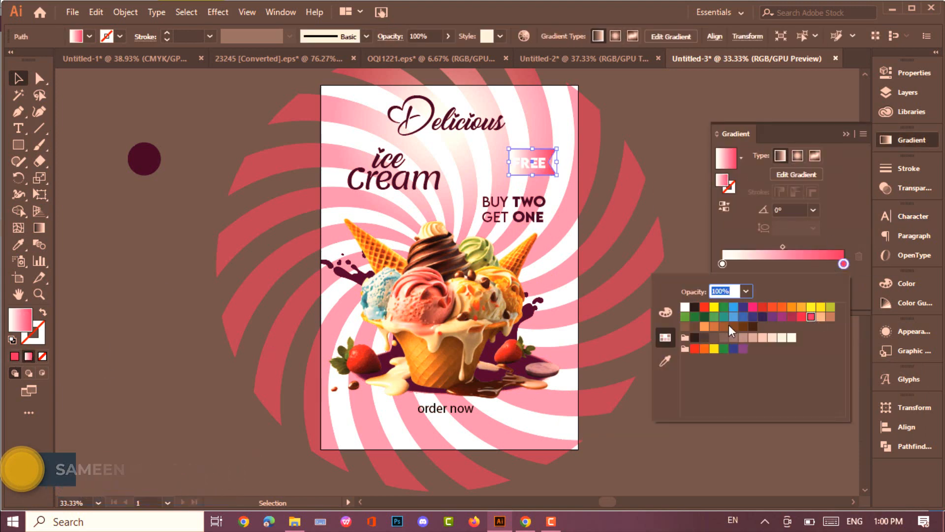
click(791, 316)
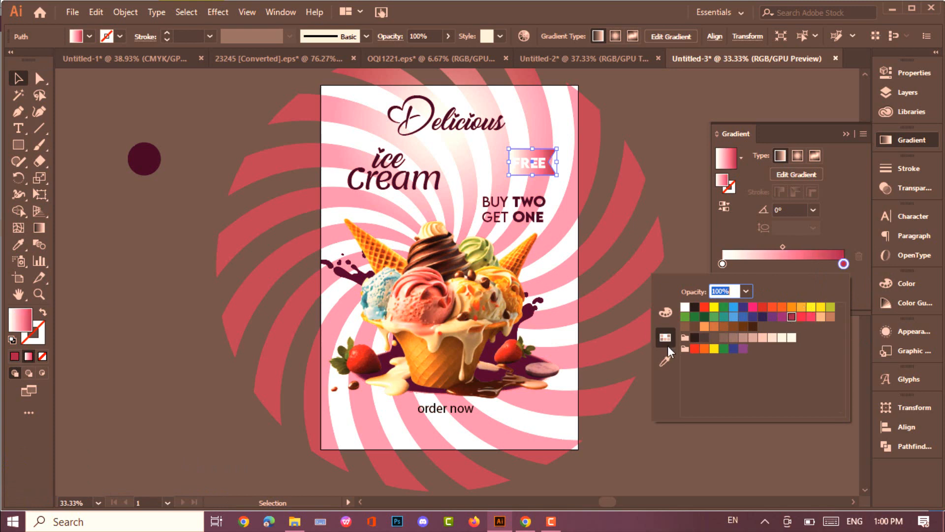
click(665, 313)
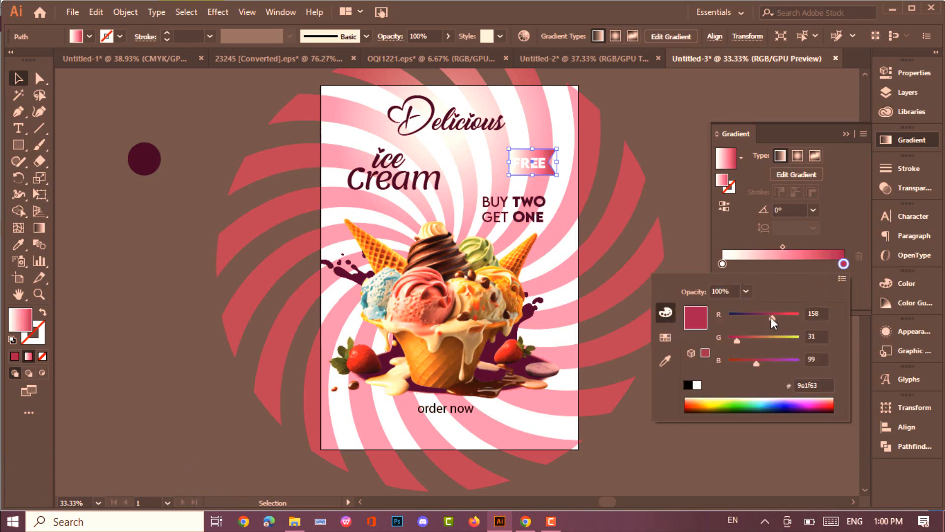
- Set the ribbon gradient's left stop to the same crimson, darkened to about 30.2% brightness in HSB mode
double_click(722, 263)
click(665, 337)
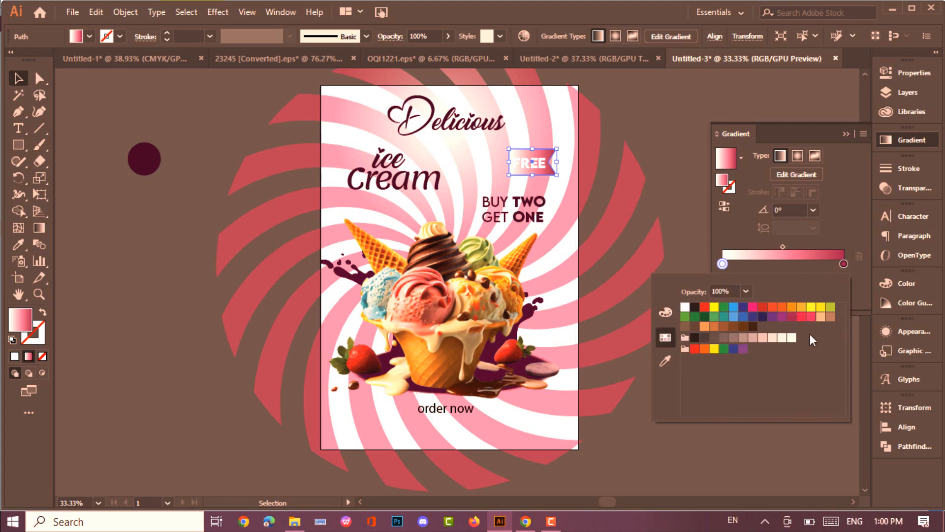
click(789, 320)
click(667, 313)
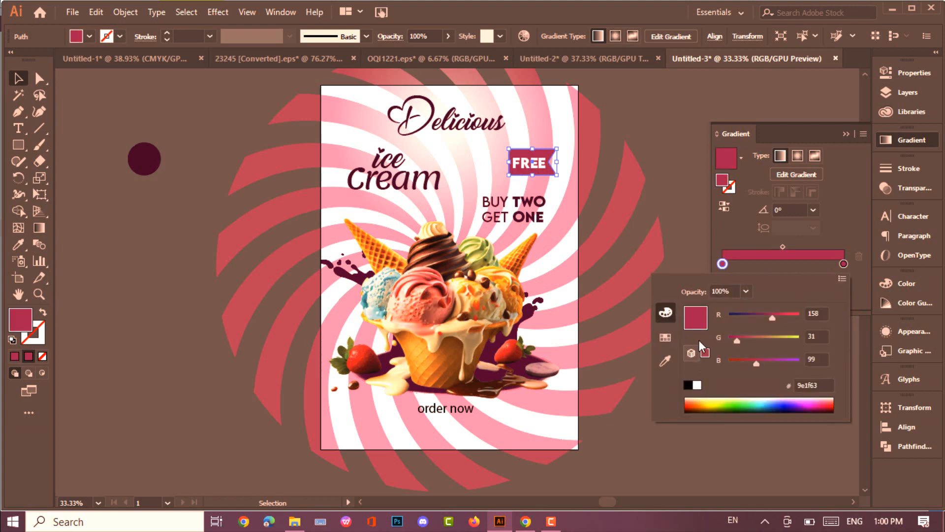
click(841, 279)
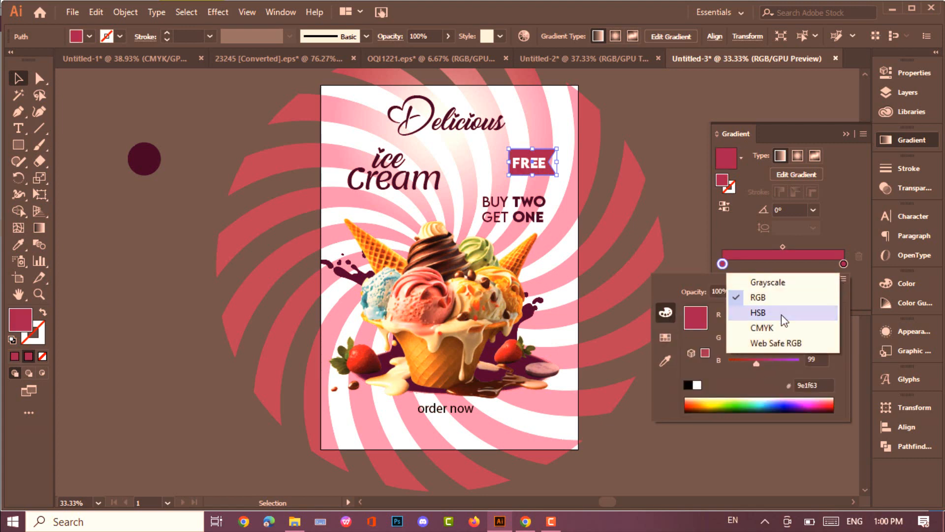
click(781, 315)
drag(772, 364, 750, 365)
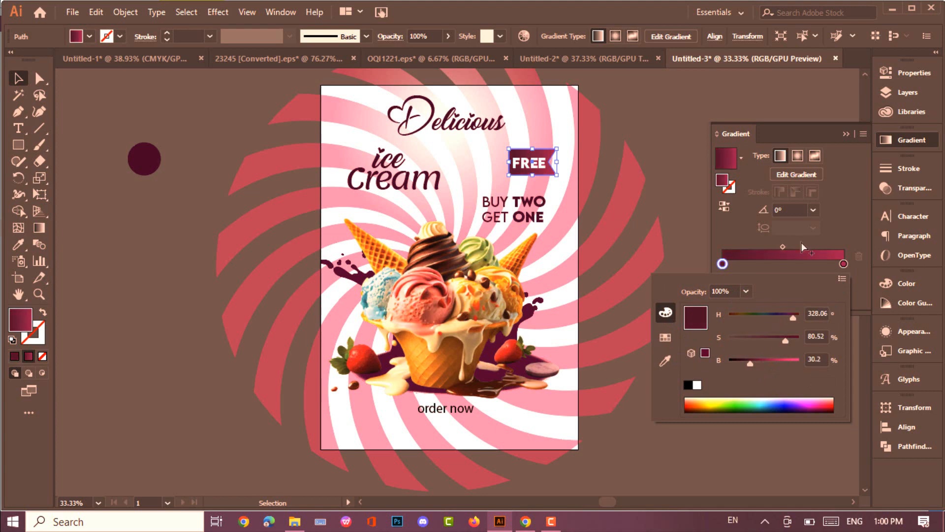
click(844, 133)
click(846, 133)
click(757, 180)
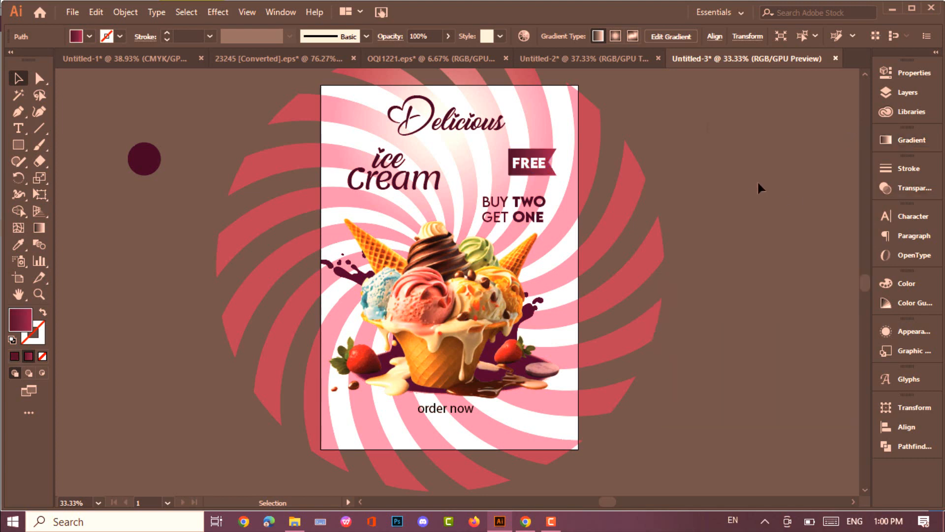
- Move the "FREE" text and its ribbon together off the artboard to the right
click(531, 163)
shift+click(534, 165)
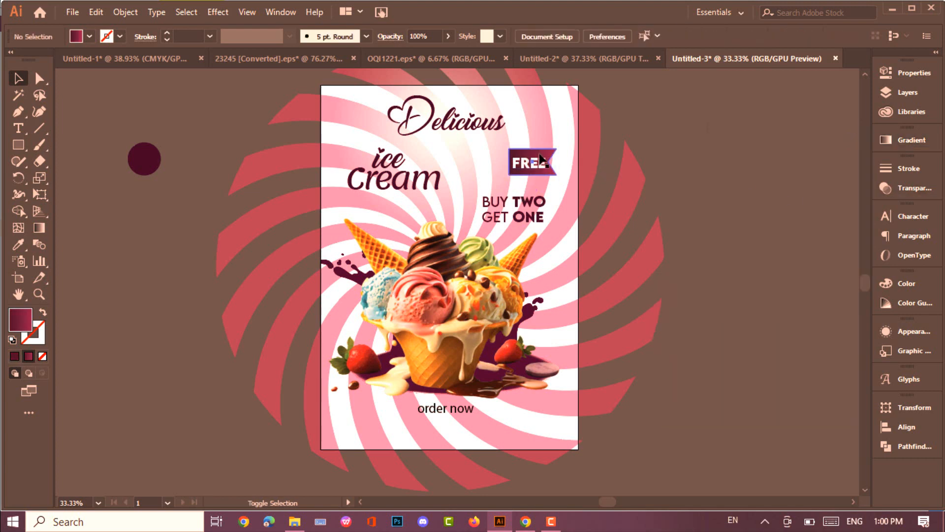
click(540, 158)
drag(535, 162, 721, 203)
- Reduce the font size of "BUY TWO GET ONE" and move it down and left, just above the ice cream bowl
click(514, 202)
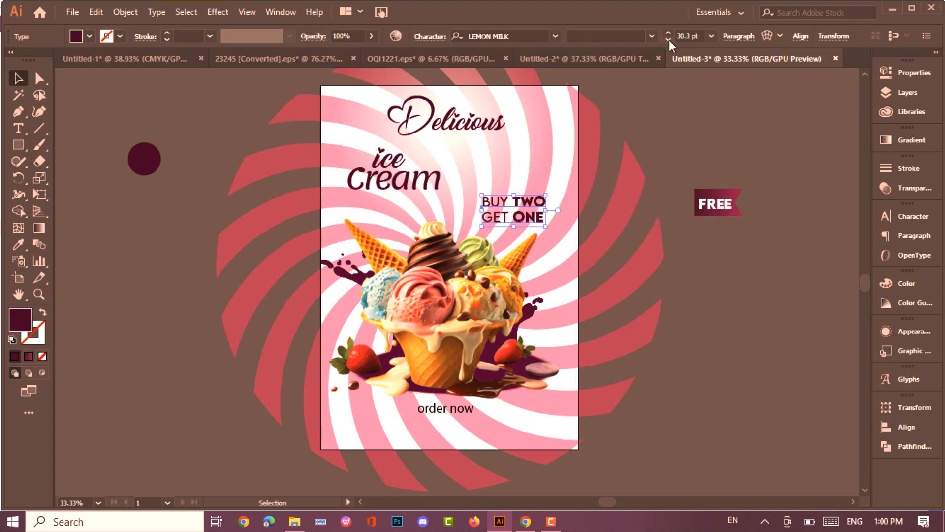
click(668, 40)
click(668, 40)
click(668, 40)
drag(517, 223, 495, 227)
- Place the "FREE" ribbon directly to the right of the "BUY TWO GET ONE" text
click(616, 140)
drag(717, 207, 525, 222)
click(779, 184)
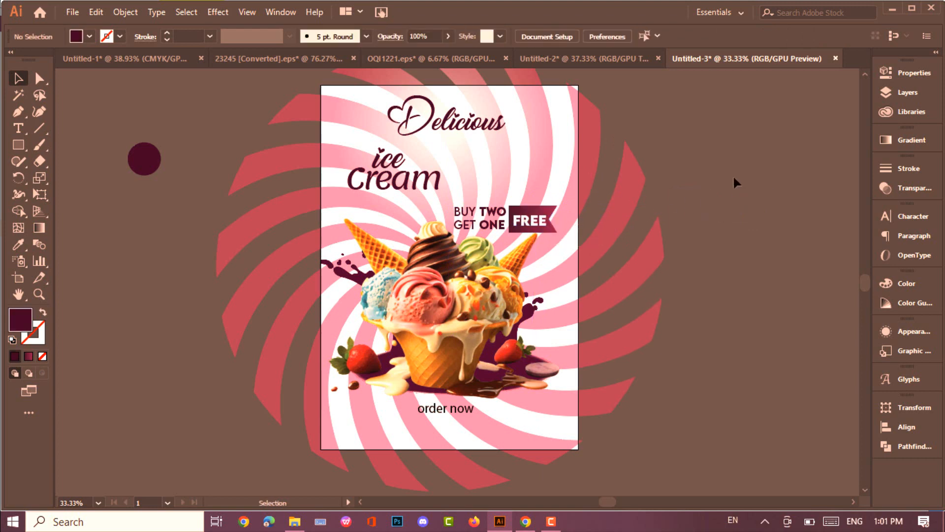
- Set the "order now" text in the Scripto font
click(436, 408)
click(561, 37)
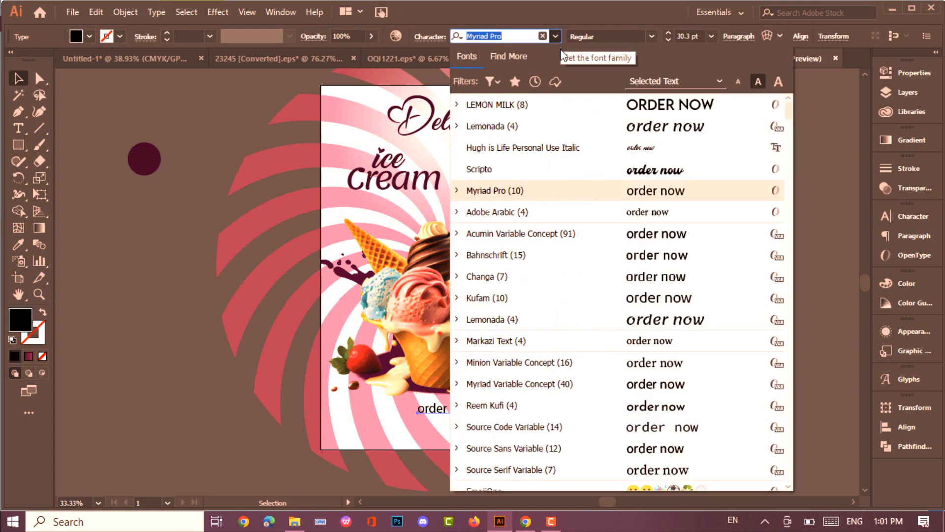
click(612, 164)
click(652, 37)
click(652, 39)
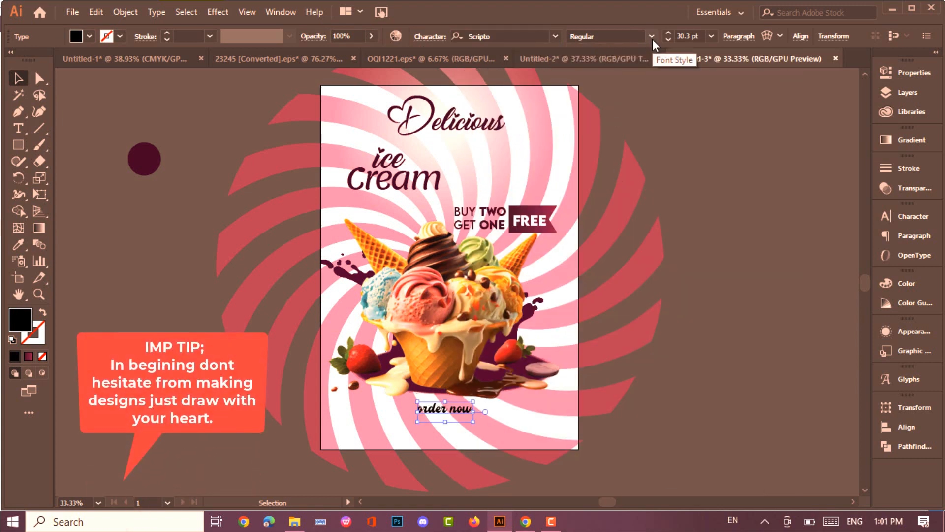
- Recolour the "order now" text with the dark maroon sampled from the circle beside the artboard
click(18, 245)
click(146, 166)
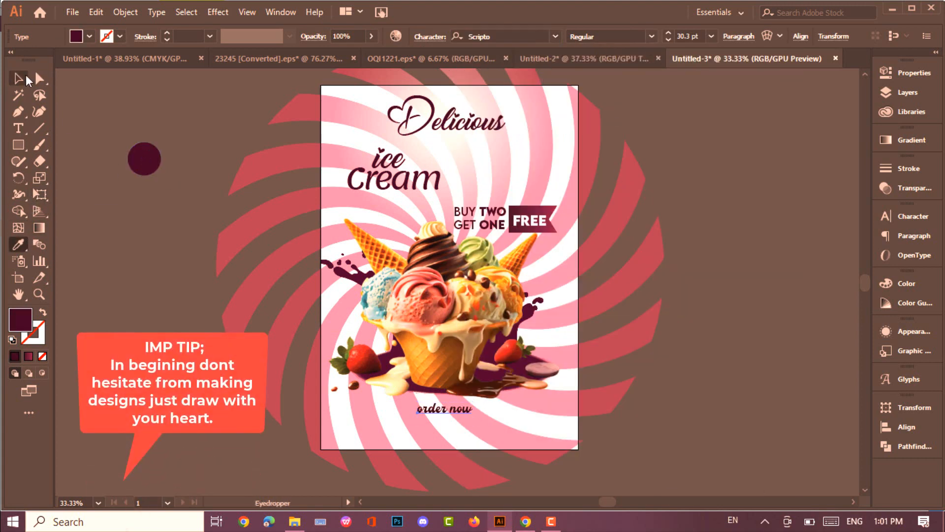
click(18, 78)
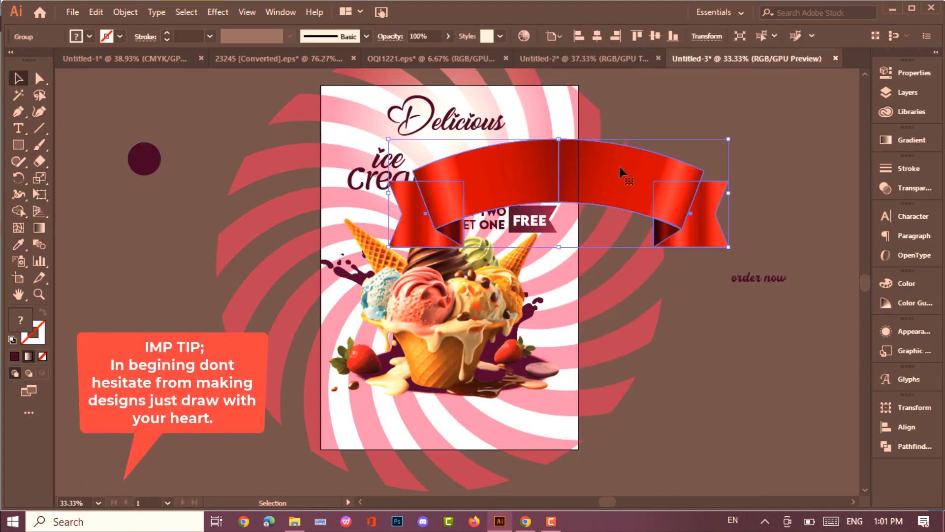
- Ungroup the red ribbon banner and delete its side tails and dark folds, keeping only the curved middle band
drag(620, 169, 713, 135)
right_click(709, 137)
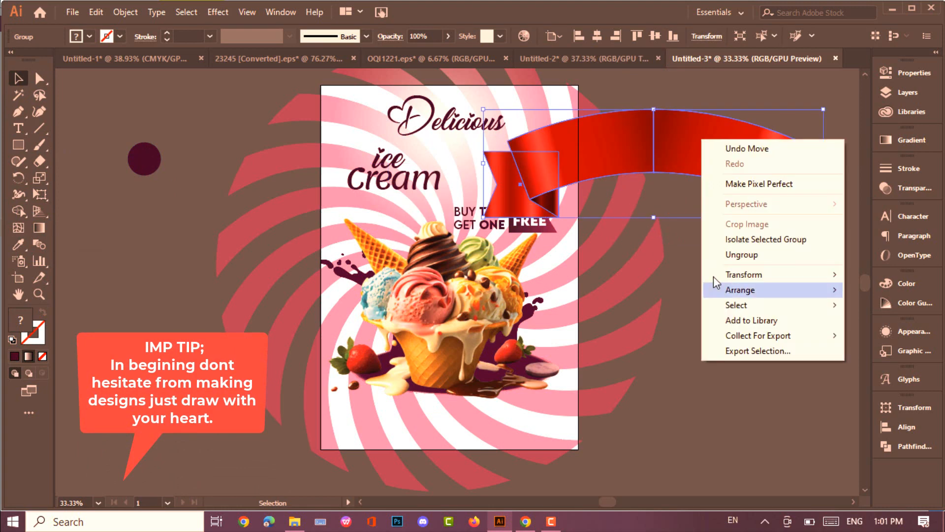
click(724, 252)
click(789, 196)
key(Delete)
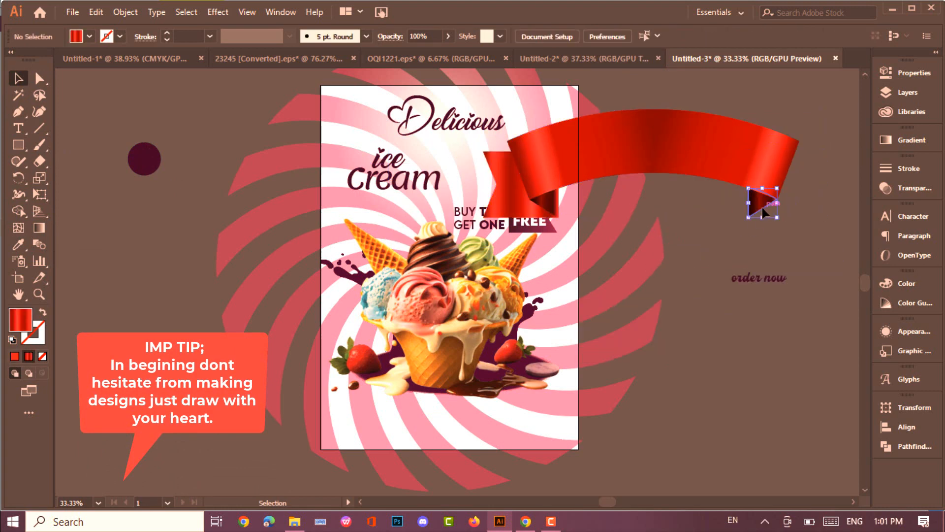
click(763, 202)
key(Delete)
click(551, 207)
key(Delete)
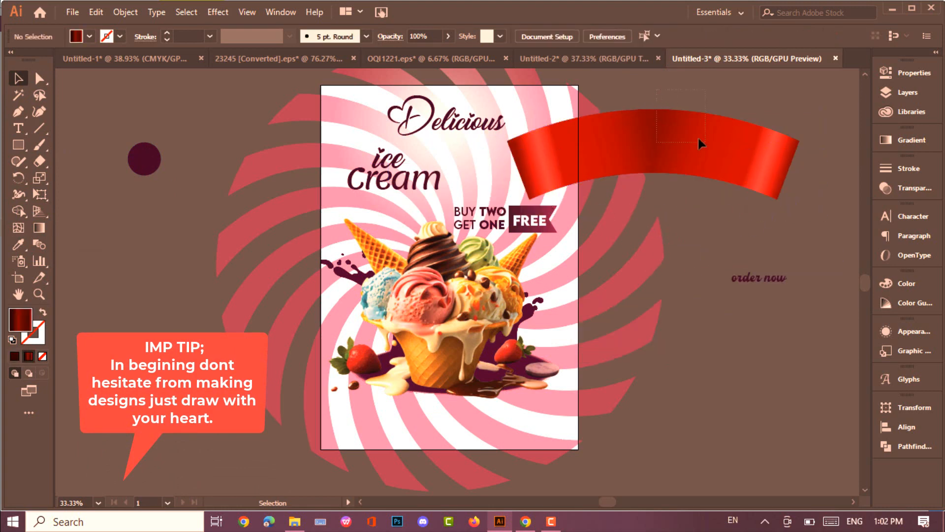
- Group the curved red band's pieces and scale the group down around its centre
drag(699, 142, 708, 156)
right_click(707, 156)
click(729, 239)
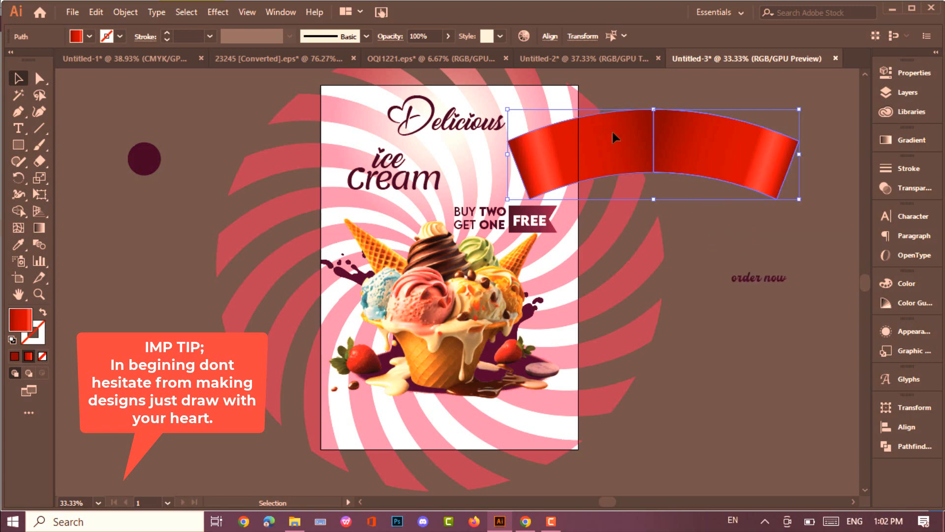
drag(800, 109, 757, 153)
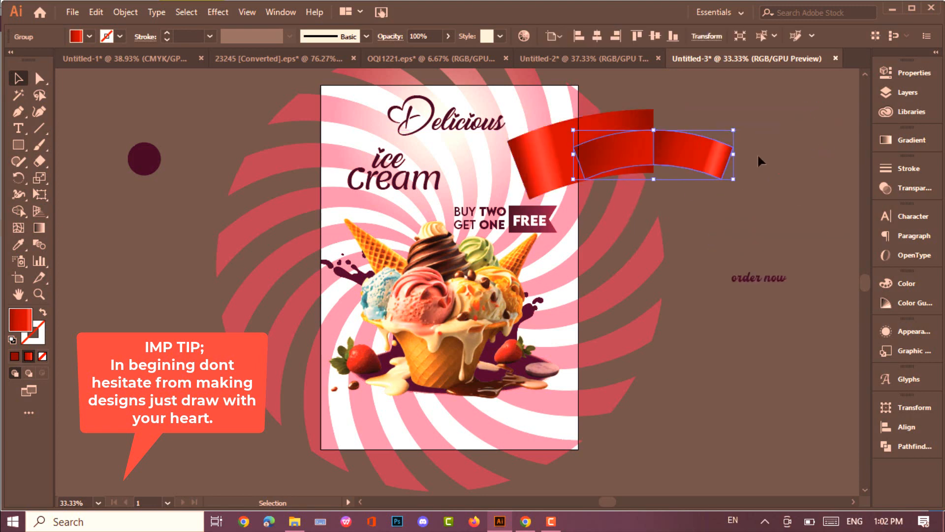
- Delete the leftover large piece of red band and place the small curved band centred below the ice cream bowl
click(550, 154)
click(699, 150)
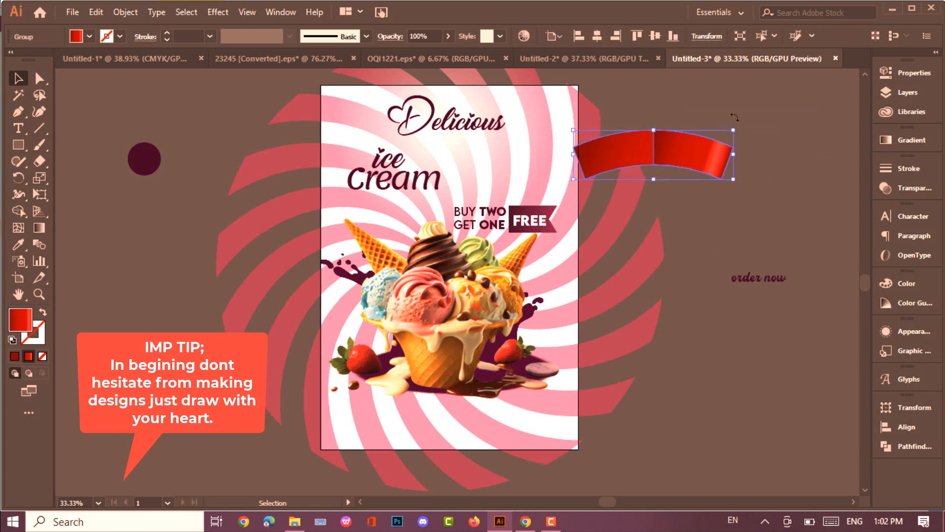
drag(733, 131, 463, 418)
- Recolour the curved band with the maroon gradient sampled from the "FREE" ribbon
click(19, 244)
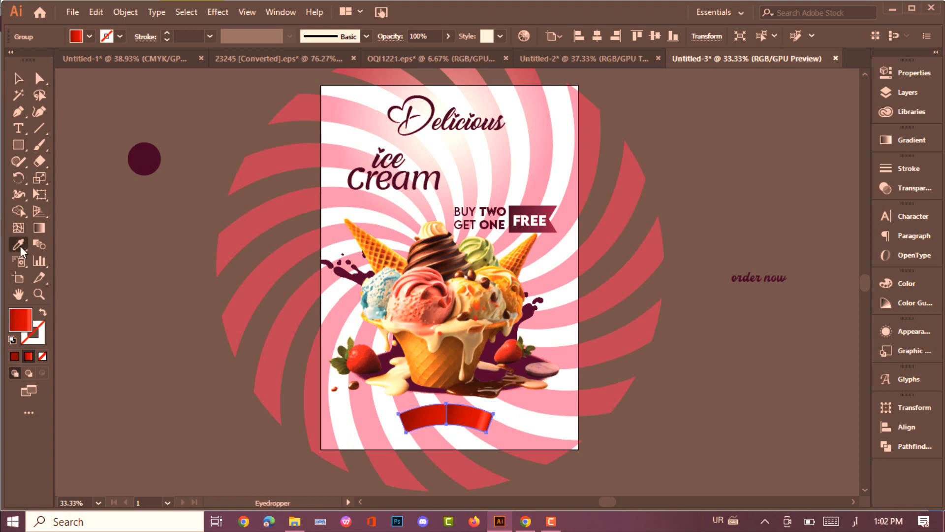
click(538, 218)
click(19, 78)
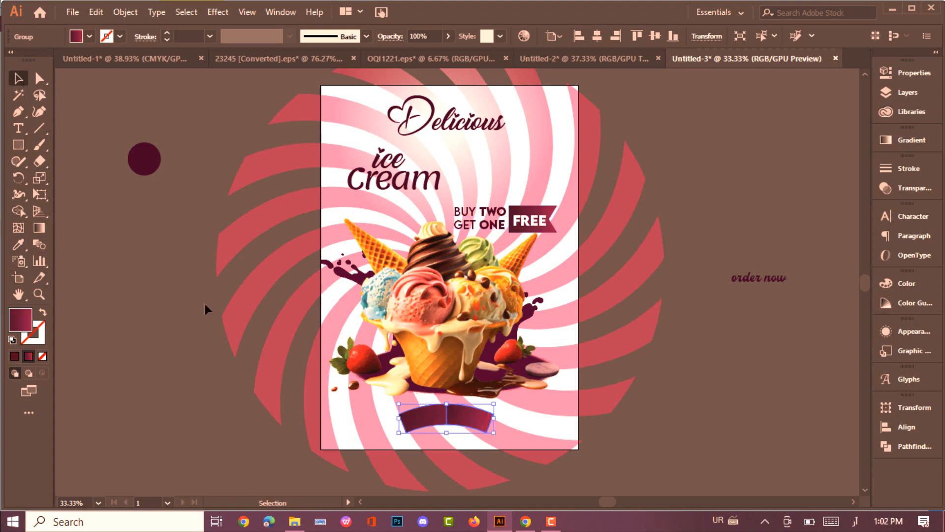
click(204, 302)
- Fill the "order now" text with white and place it in front of the curved maroon band
click(750, 281)
click(90, 36)
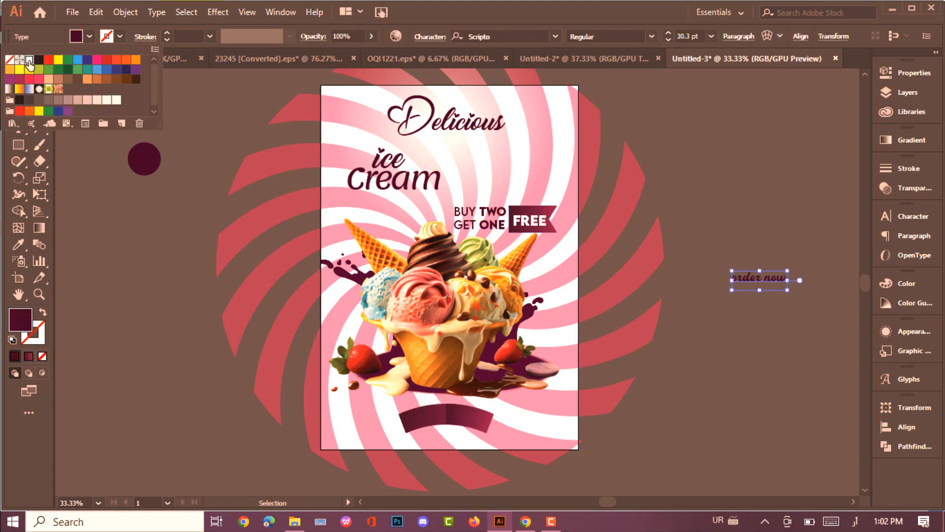
click(28, 58)
drag(758, 280, 456, 419)
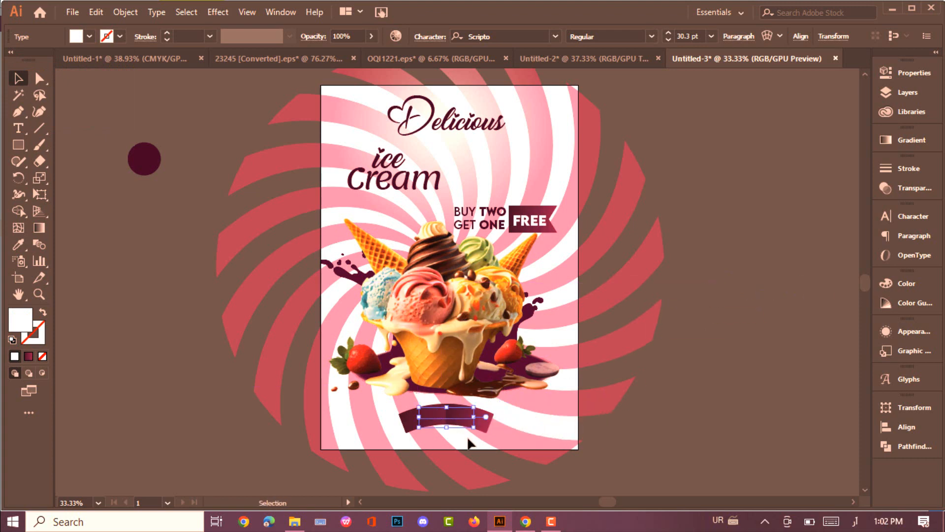
right_click(444, 430)
mouse_move(616, 342)
click(682, 340)
- Warp the "order now" text with a horizontal Arc envelope at 29% bend to follow the band
click(120, 13)
mouse_move(222, 380)
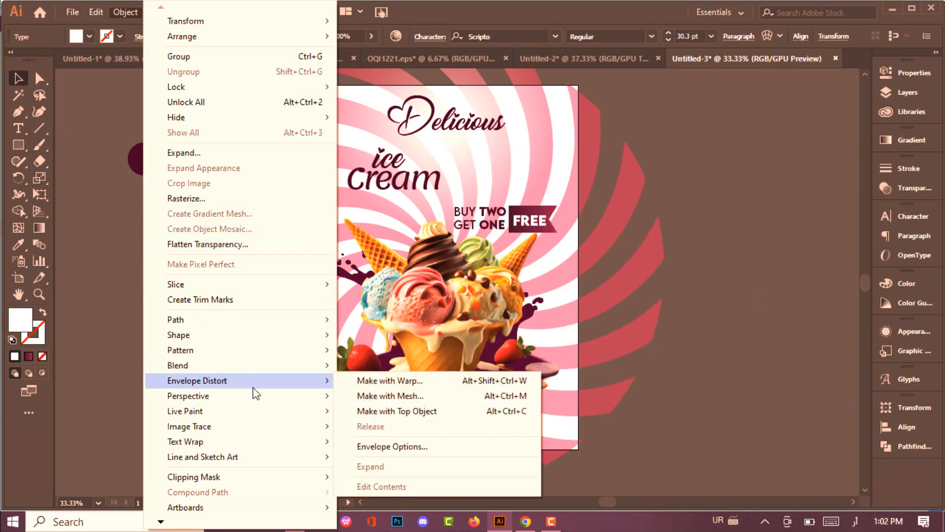
click(374, 381)
drag(175, 293, 170, 294)
click(162, 394)
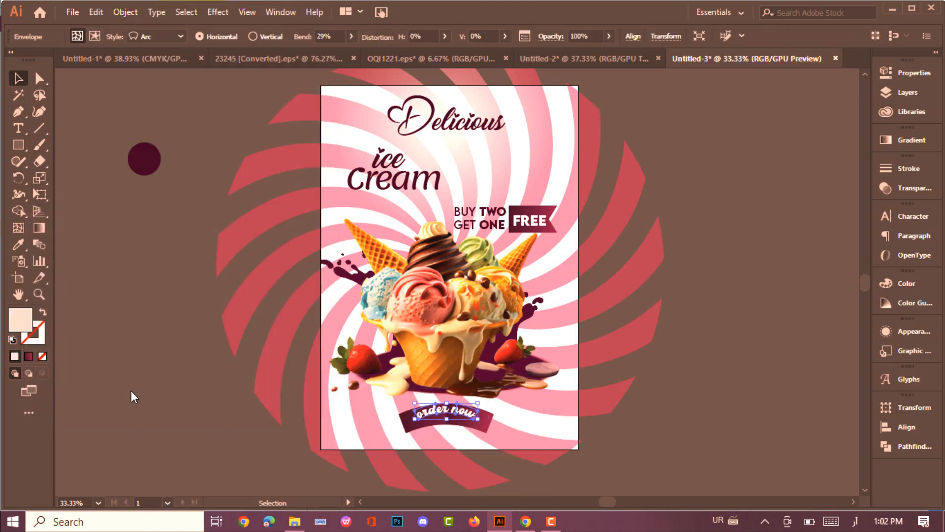
click(688, 287)
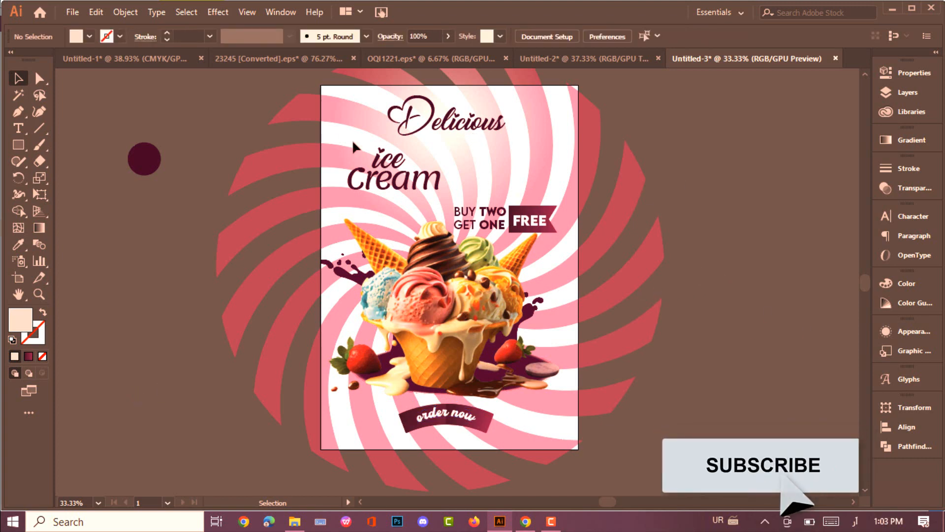
- Switch the document to Trim View and fit the artboard in the window
click(252, 16)
click(290, 87)
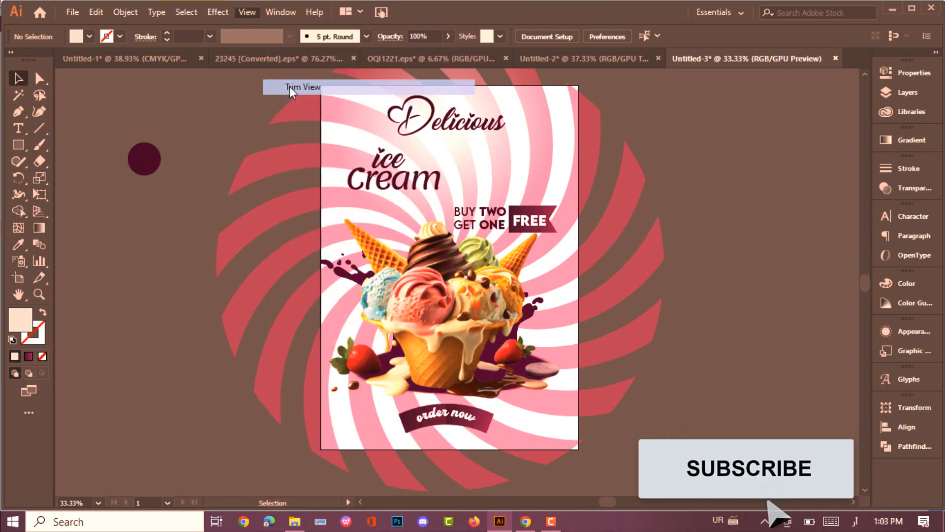
key(ctrl+0)
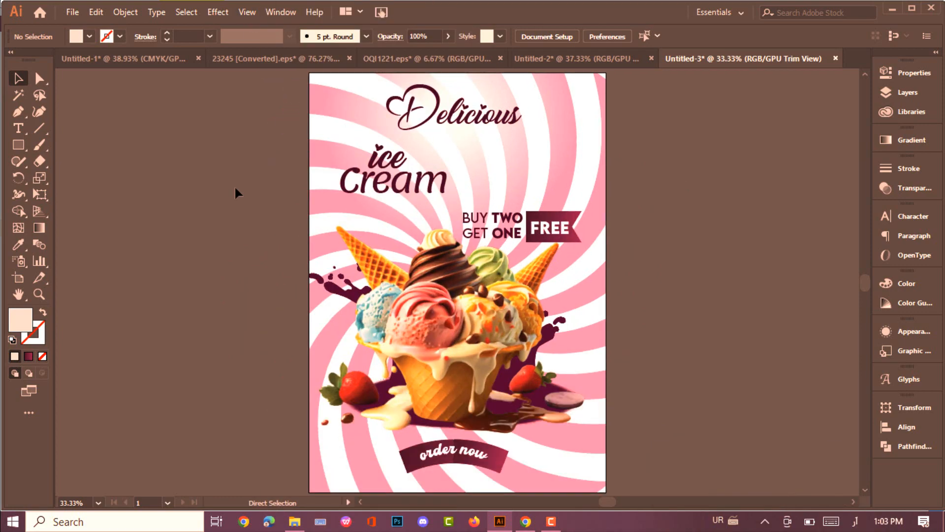
click(619, 148)
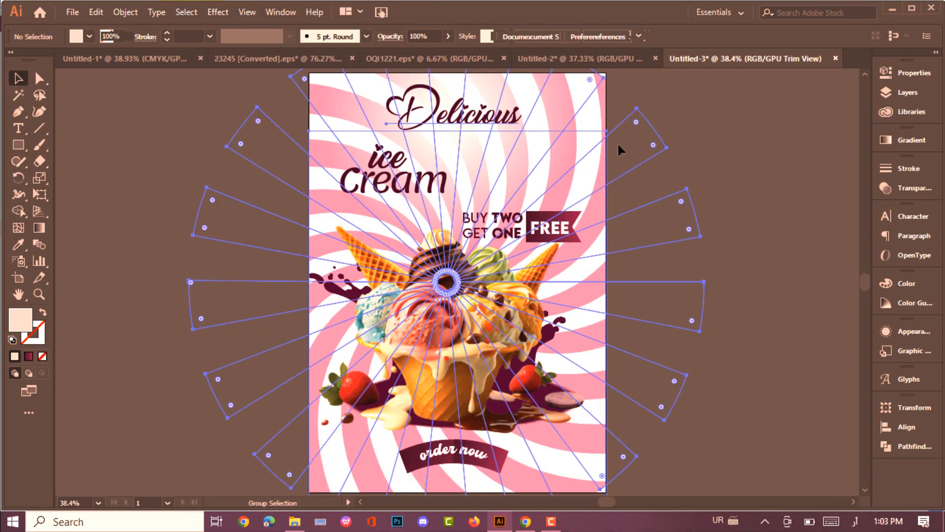
click(798, 148)
- Centre the "Delicious" title horizontally on the artboard
click(452, 114)
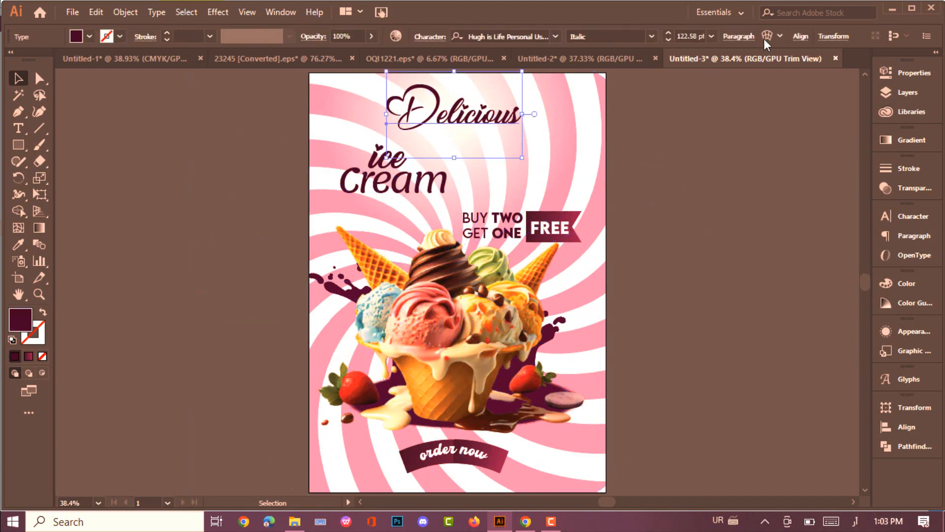
click(800, 37)
click(680, 79)
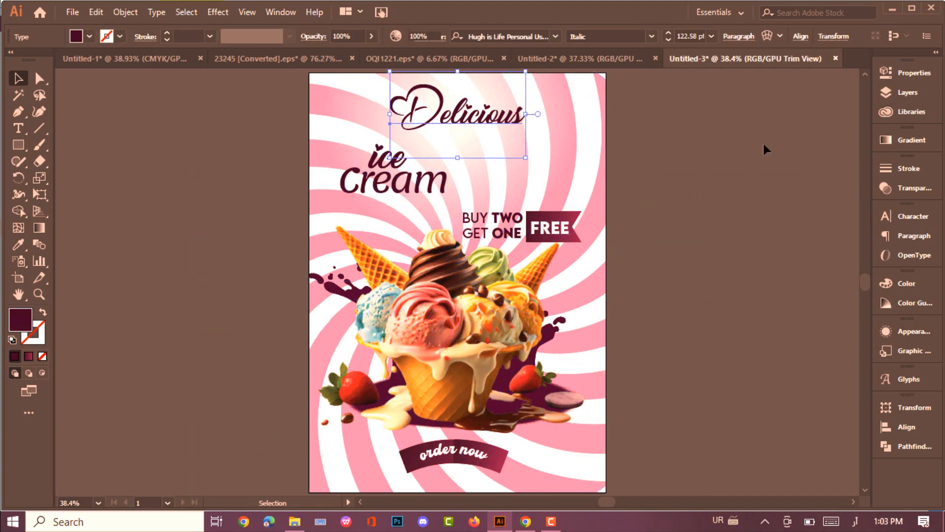
click(775, 199)
- Apply a Drop Shadow effect to the ice cream bowl image
click(449, 354)
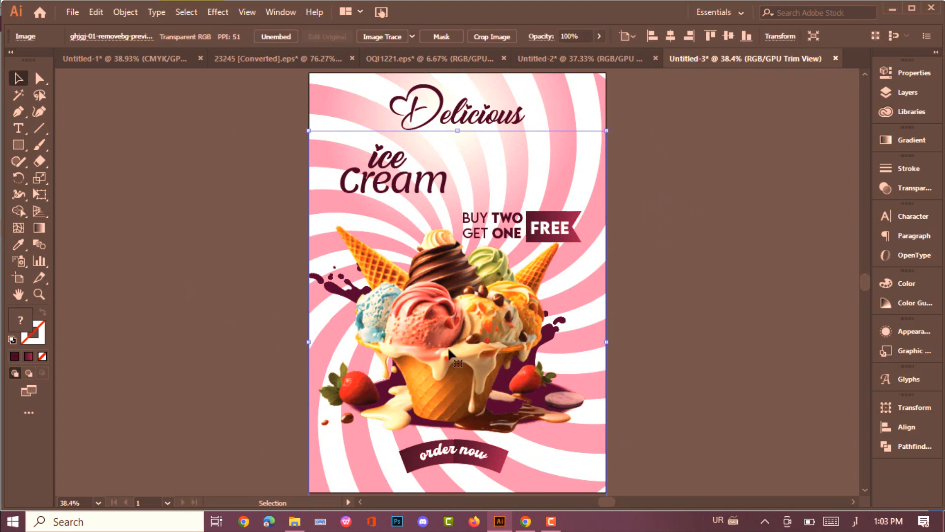
click(229, 12)
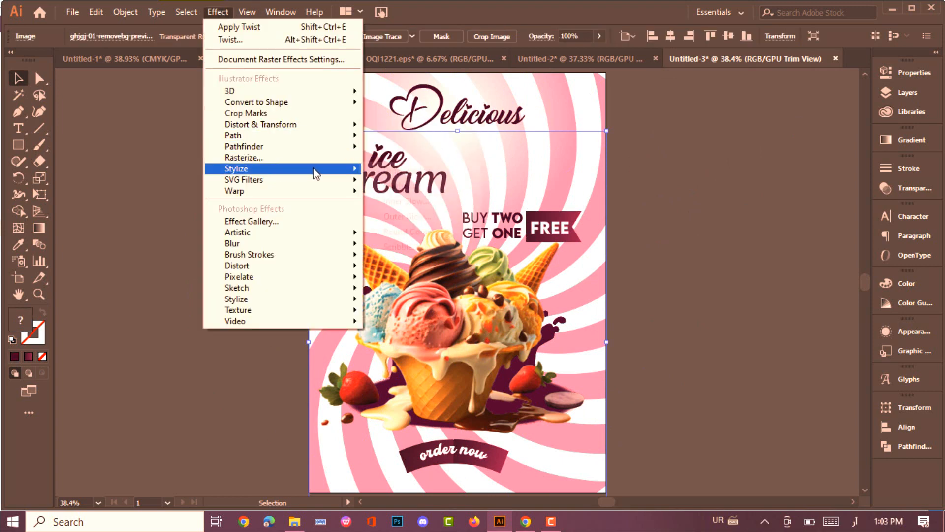
key(Escape)
click(180, 323)
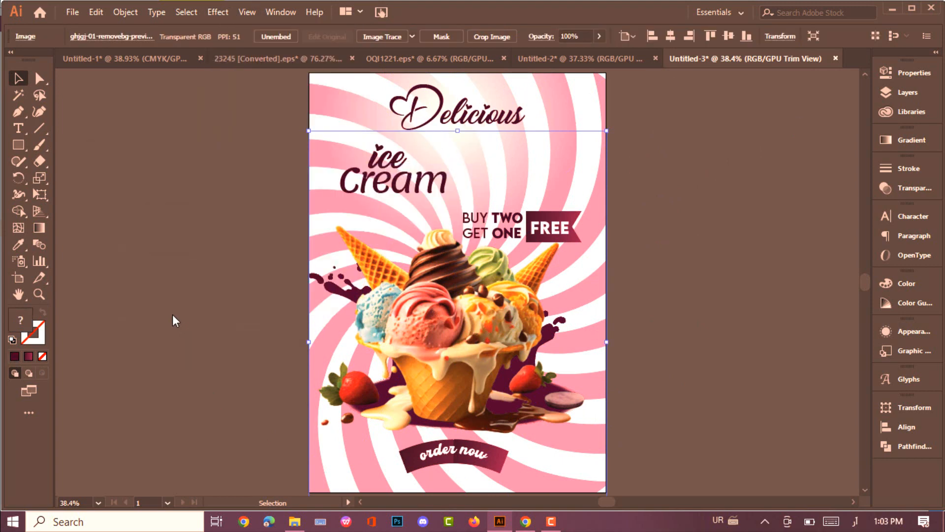
click(278, 399)
scroll(278, 400, down, 1)
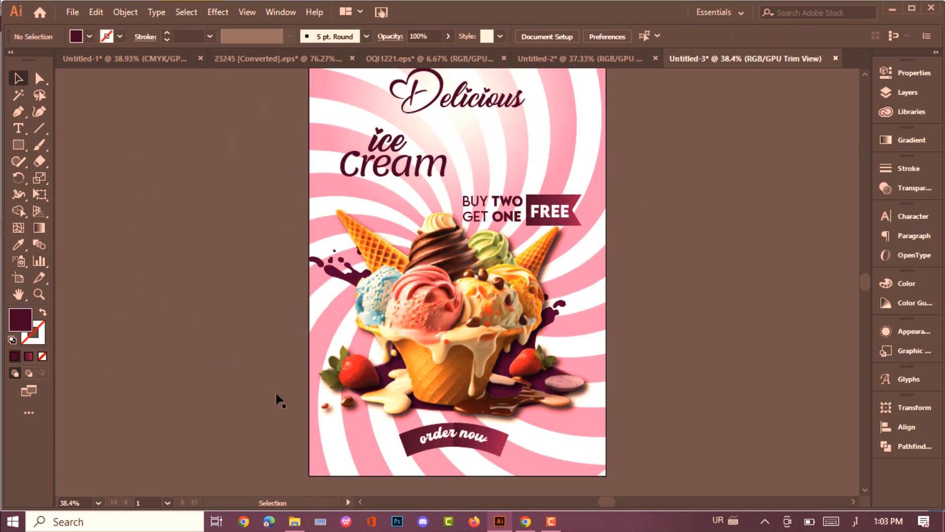
- Apply a Drop Shadow effect to the curved maroon band behind "order now"
click(409, 453)
click(218, 12)
mouse_move(278, 173)
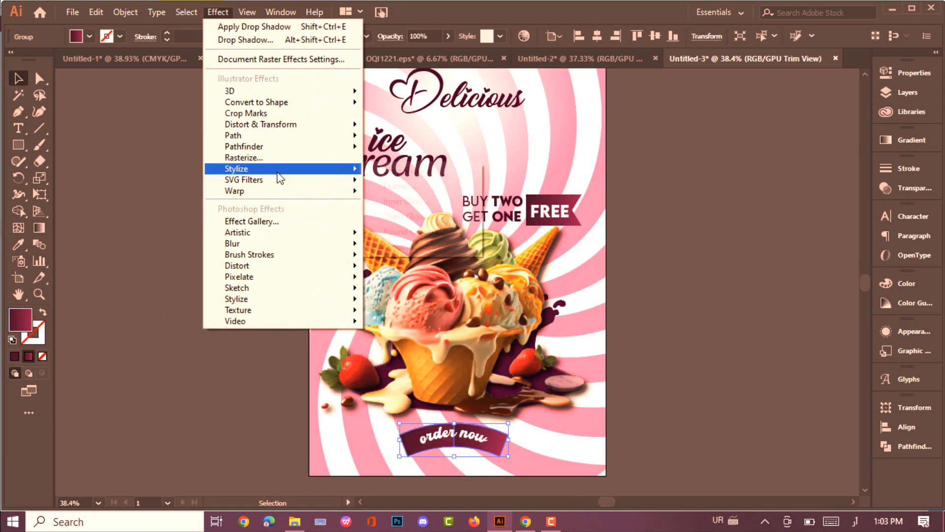
click(399, 170)
click(184, 323)
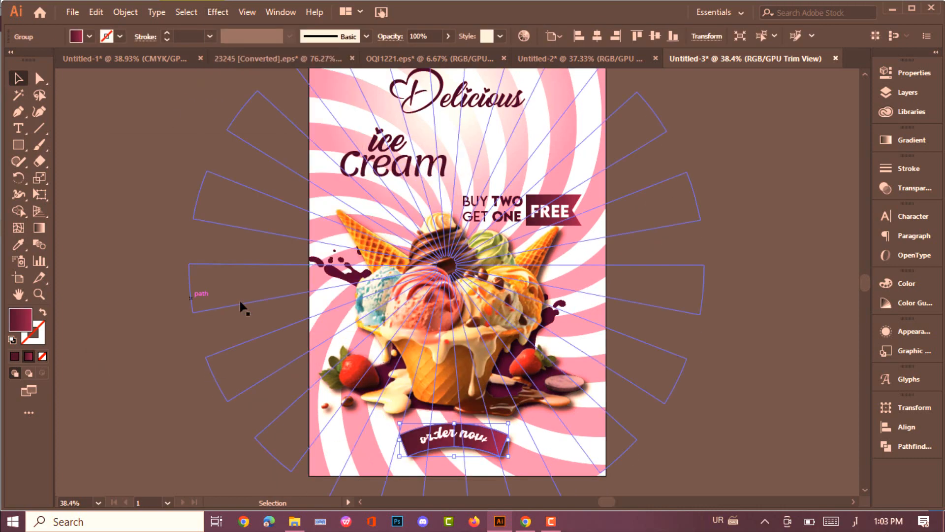
click(772, 264)
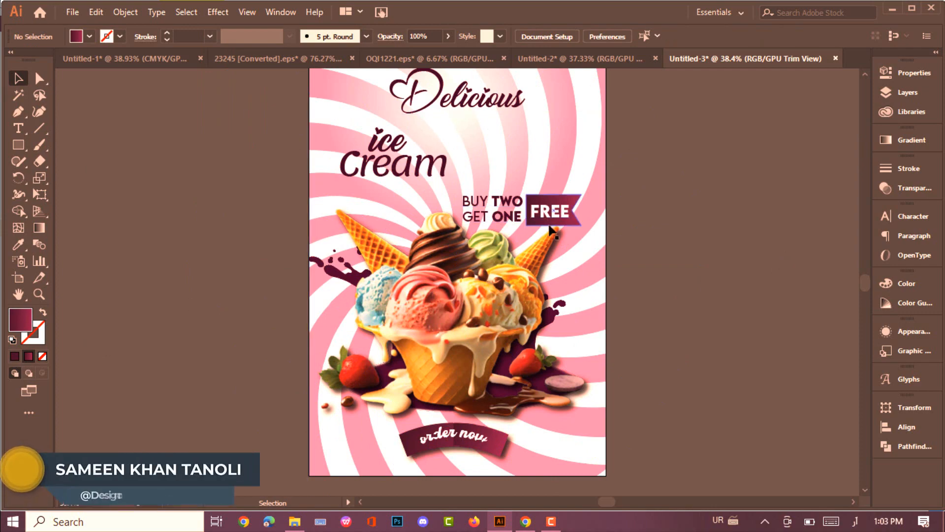
- Apply a Multiply Drop Shadow to the "Delicious" title with 75% opacity, 2.47 mm X and Y offsets and 1.76 mm blur
click(436, 117)
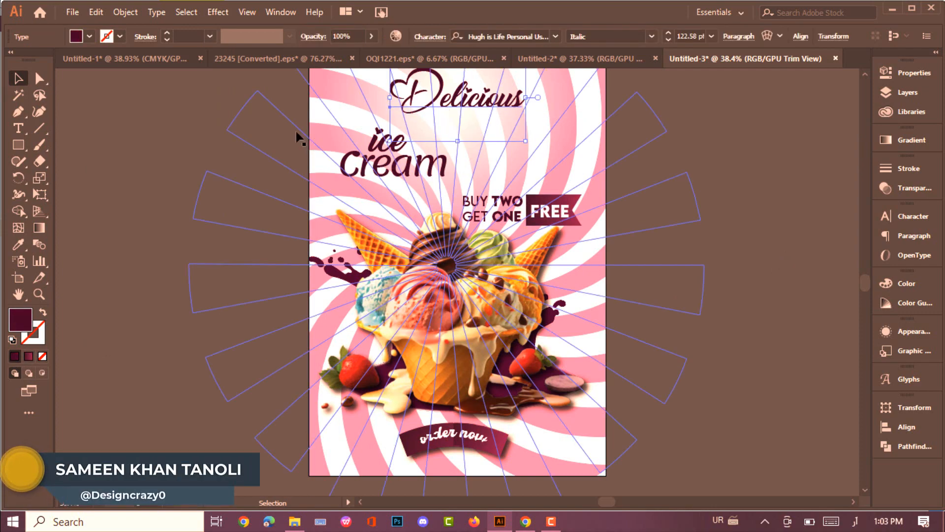
click(210, 13)
mouse_move(256, 169)
click(399, 171)
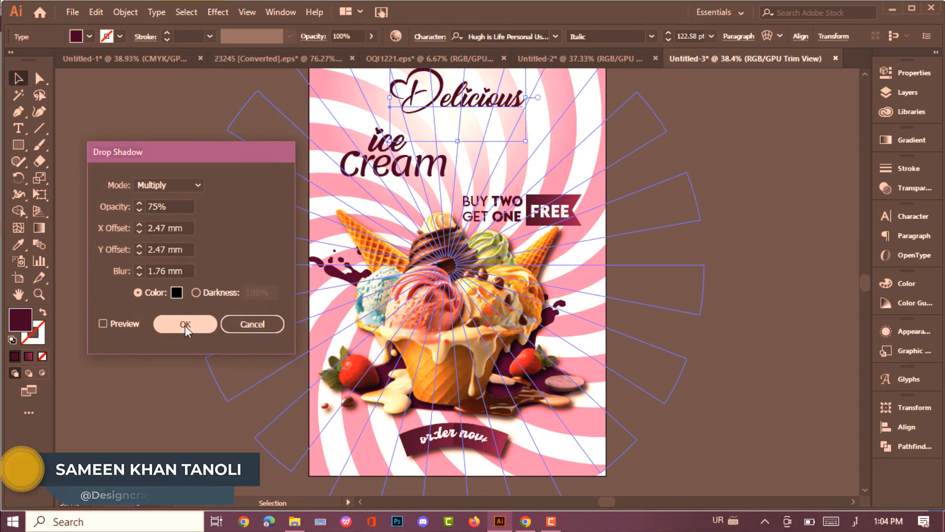
click(186, 323)
- Add a pink Outer Glow to the "Delicious" title in Screen mode with 55% opacity and 4 mm blur
click(217, 12)
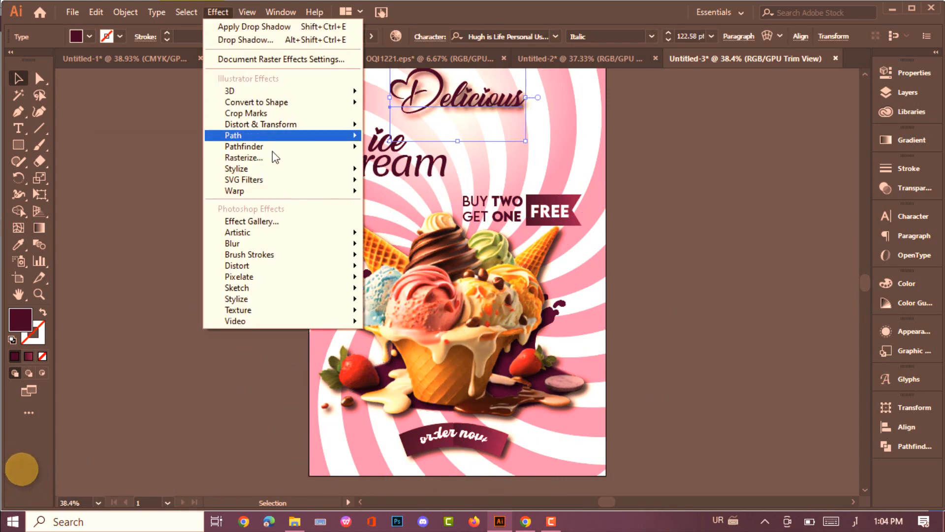
mouse_move(300, 169)
click(414, 273)
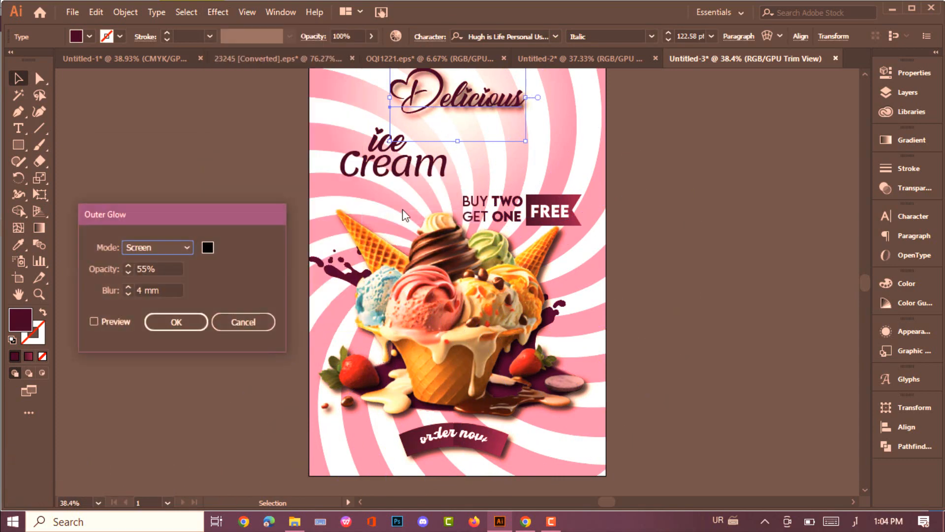
click(207, 247)
click(93, 283)
click(304, 289)
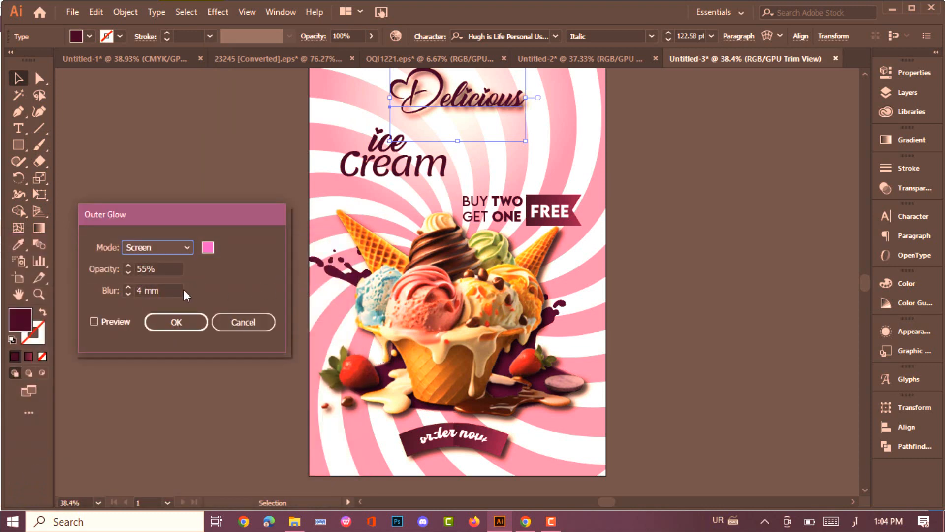
click(94, 321)
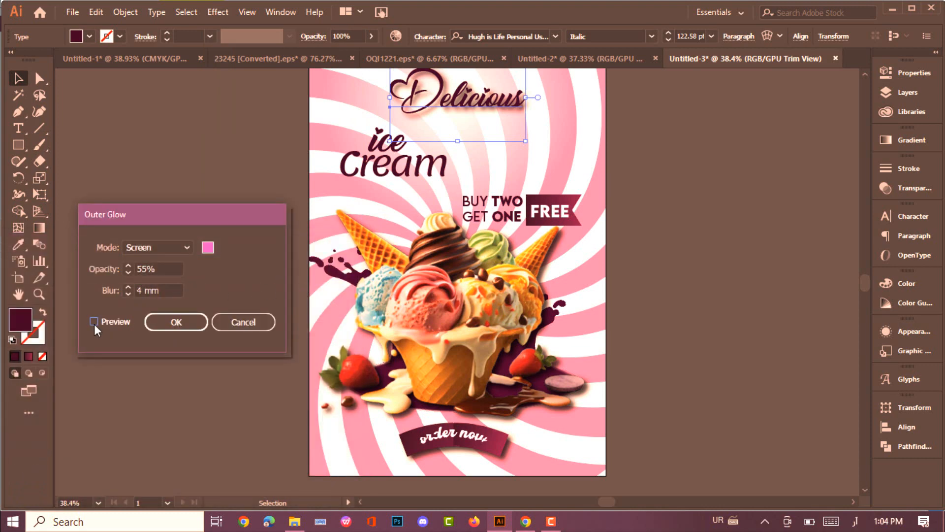
click(177, 322)
scroll(191, 270, up, 1)
click(113, 269)
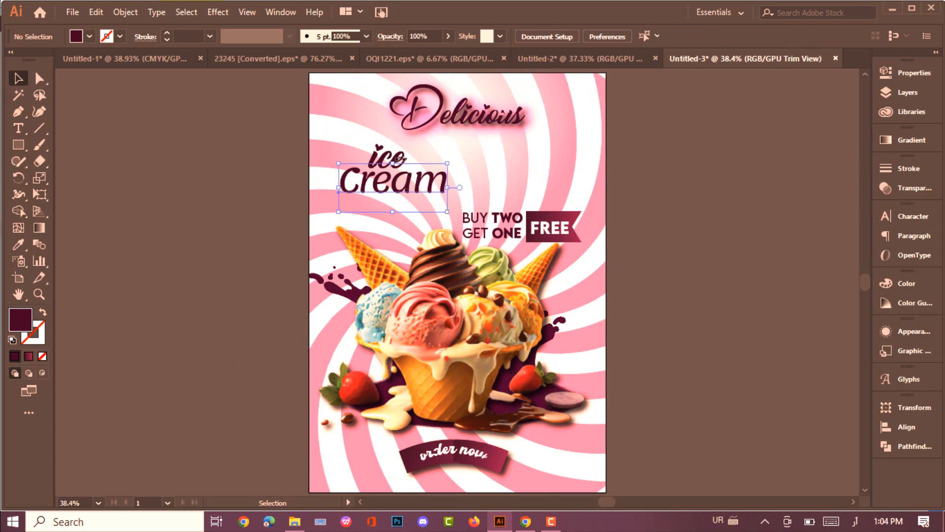
- Lock the pink swirl background
click(280, 150)
key(ctrl+2)
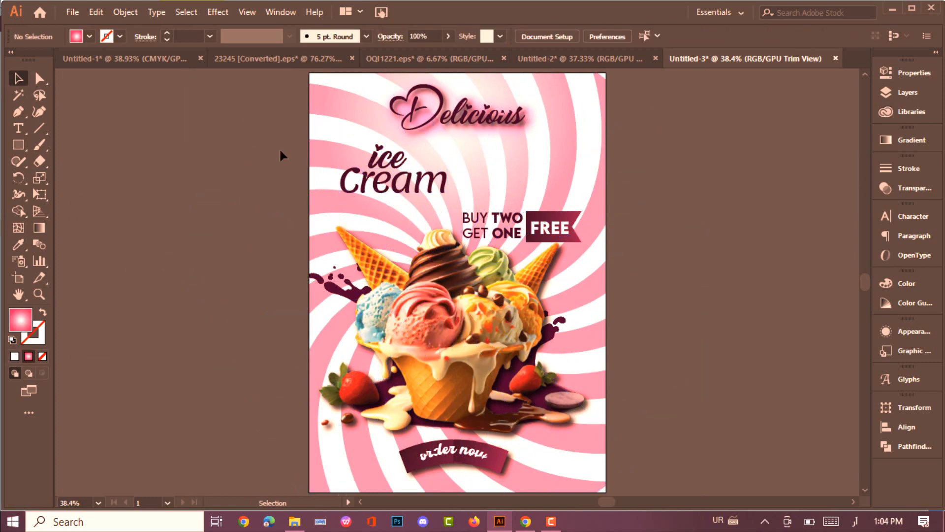
- Apply a Multiply Drop Shadow to the "ice" and "Cream" lettering with 75% opacity, 2.47 mm X and Y offsets and 1.76 mm blur
click(379, 160)
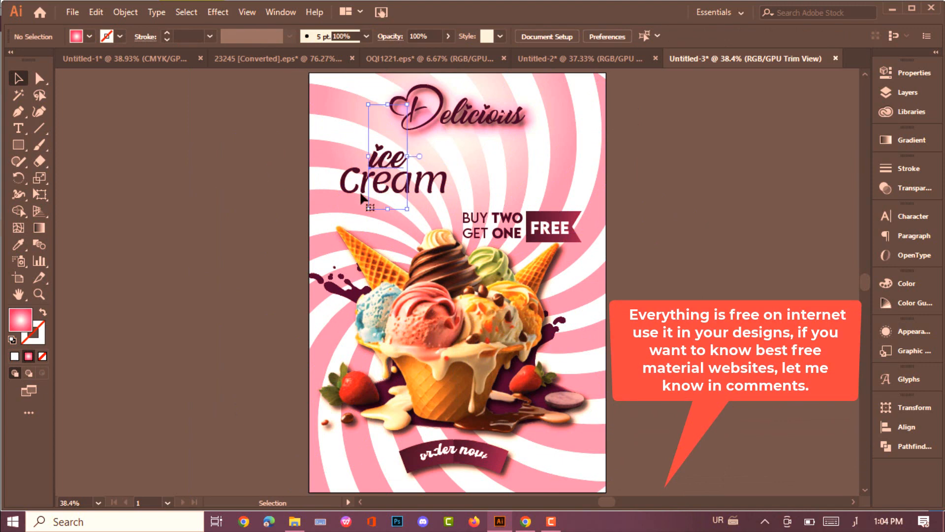
click(350, 196)
click(218, 12)
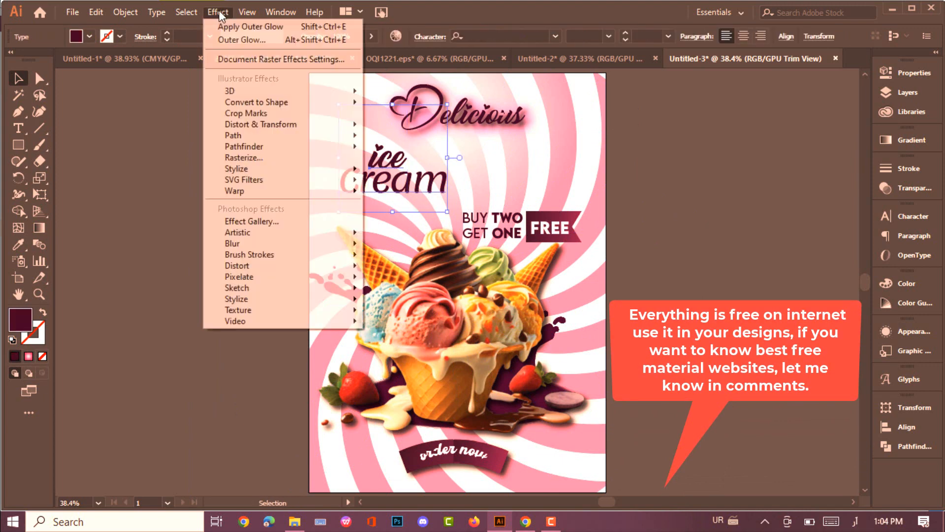
mouse_move(281, 175)
click(384, 169)
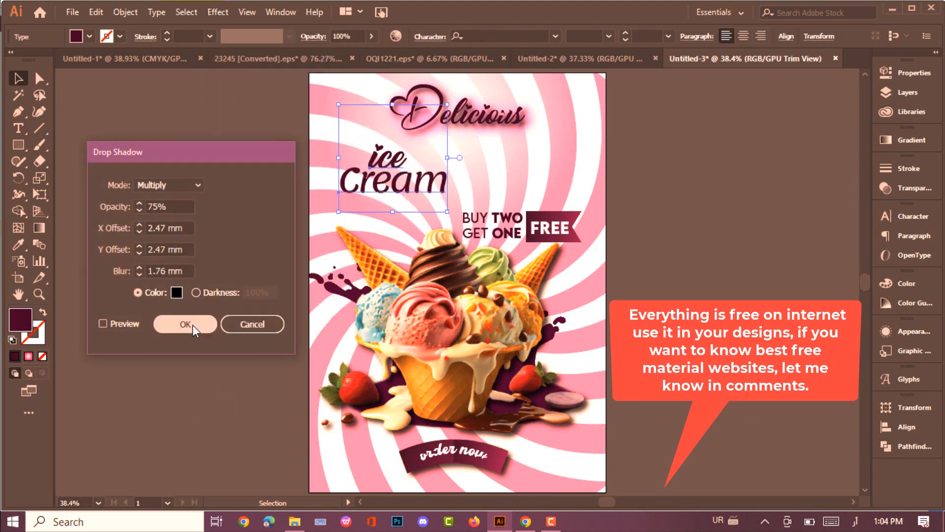
click(192, 323)
click(179, 228)
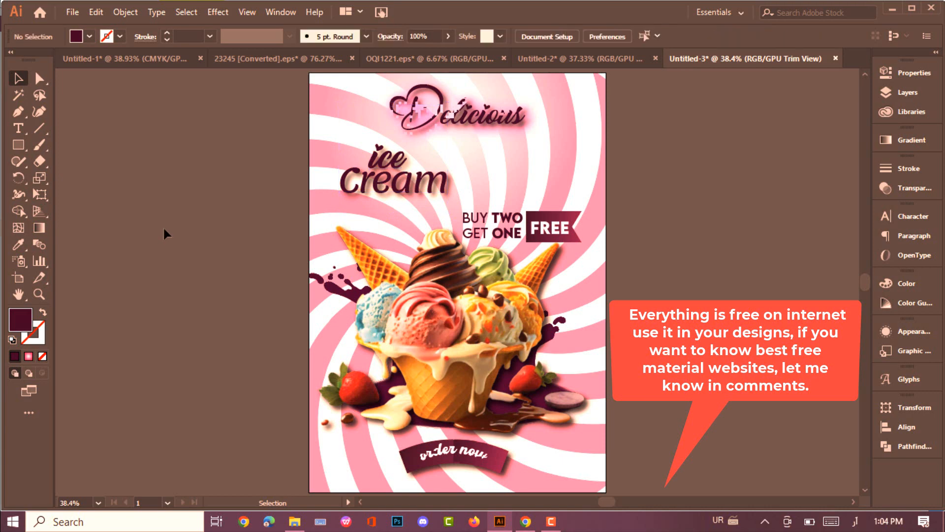
- Apply a Multiply Drop Shadow to the "BUY TWO GET ONE" text with 75% opacity, 2.47 mm X and Y offsets and 1.76 mm blur
click(498, 223)
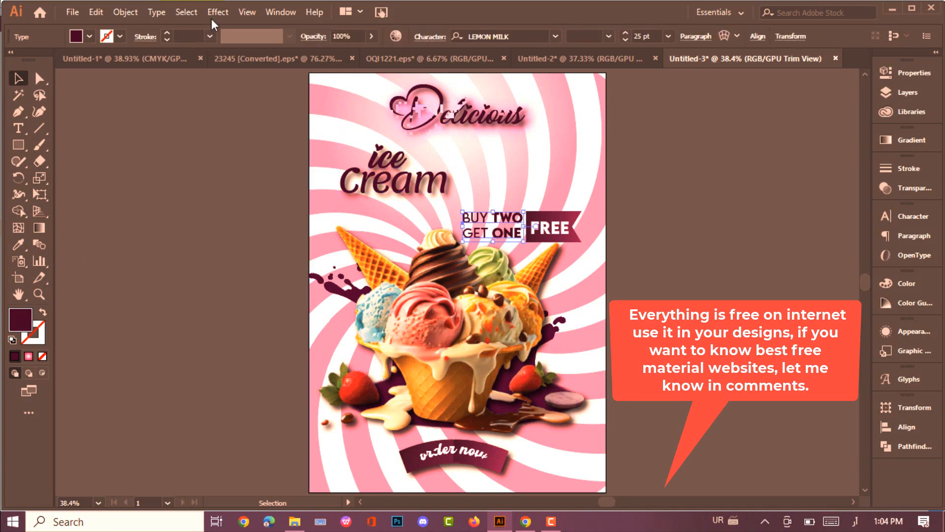
click(218, 12)
mouse_move(281, 170)
click(391, 168)
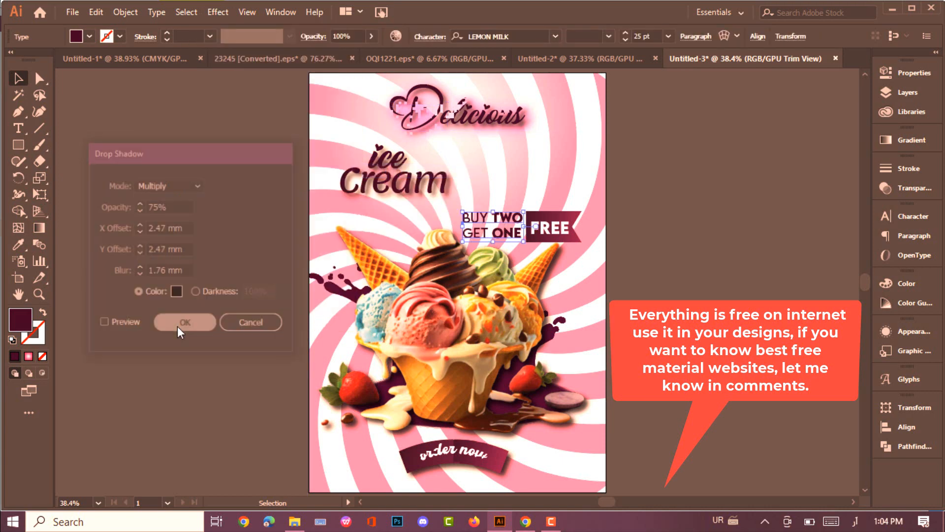
click(177, 326)
click(154, 264)
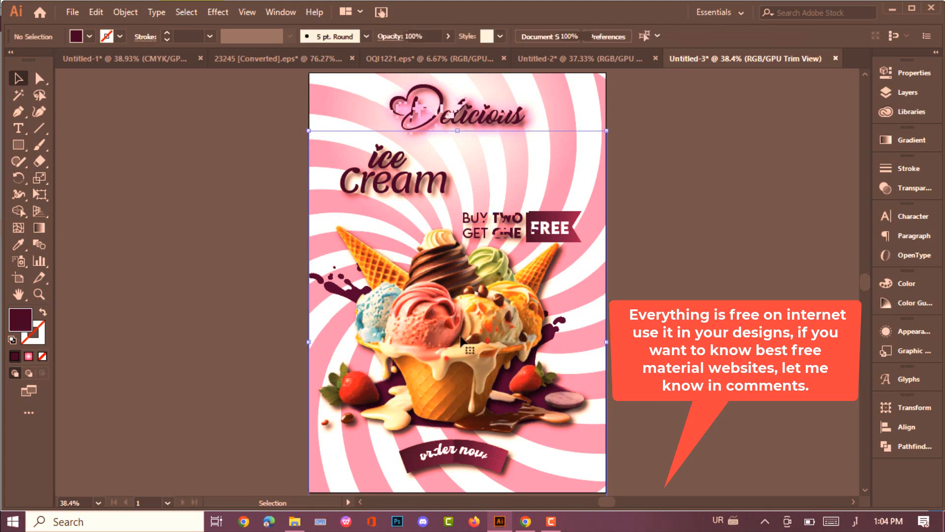
- Rotate the ice cream bowl image slightly counterclockwise on the poster
click(318, 158)
drag(302, 125, 273, 147)
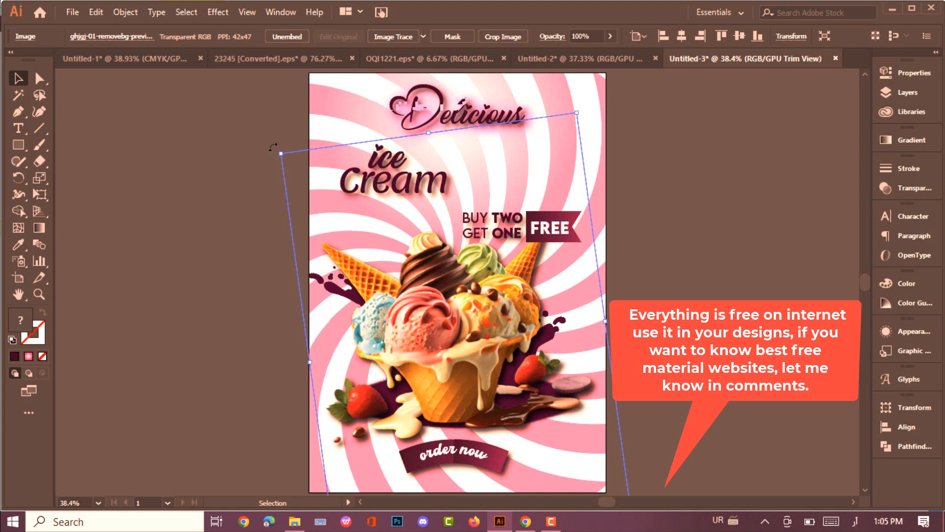
drag(280, 153, 269, 156)
click(777, 202)
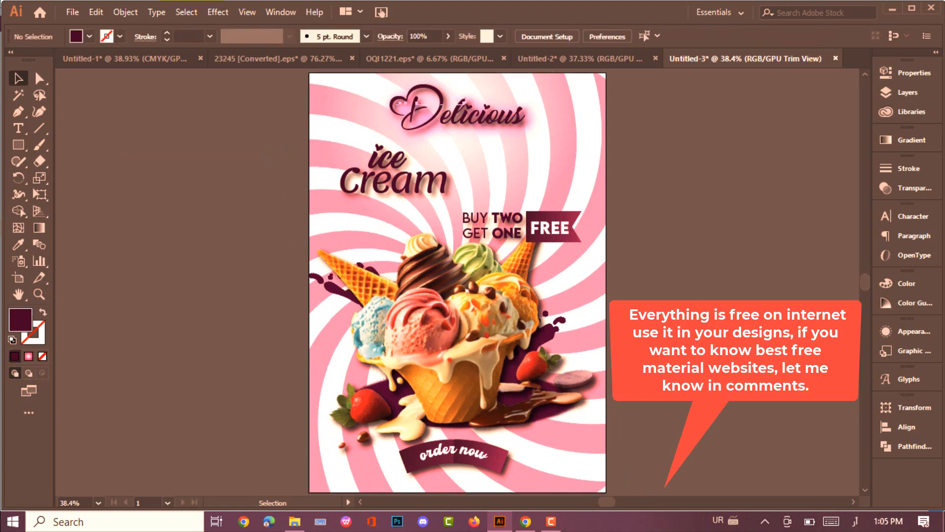
scroll(777, 202, down, 1)
drag(492, 96, 740, 105)
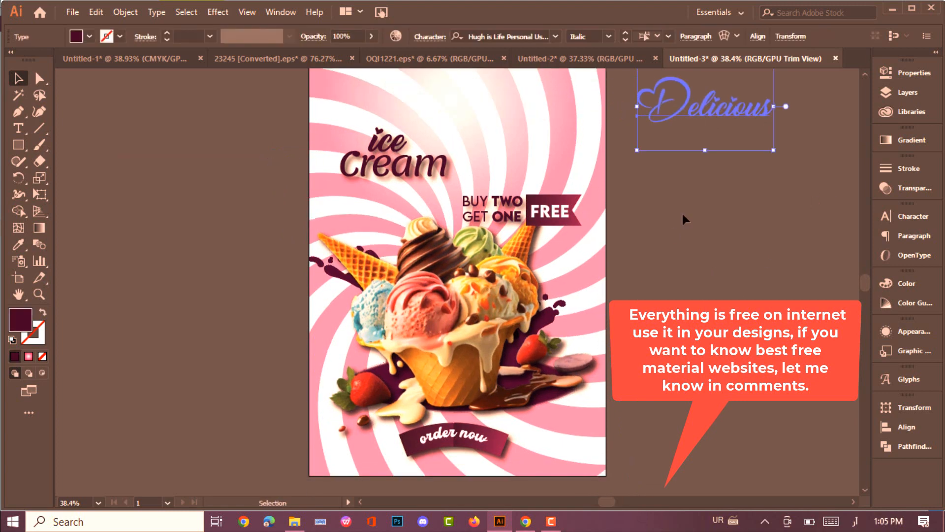
key(ctrl+z)
scroll(681, 211, up, 1)
- Shrink the "FREE" ribbon slightly and move it up a little beside the "BUY TWO GET ONE" text
click(580, 213)
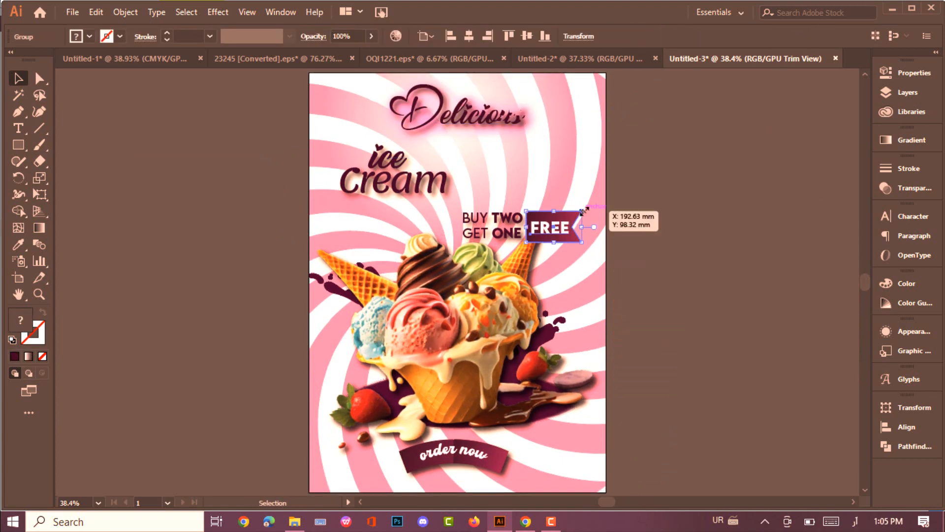
drag(583, 211, 683, 223)
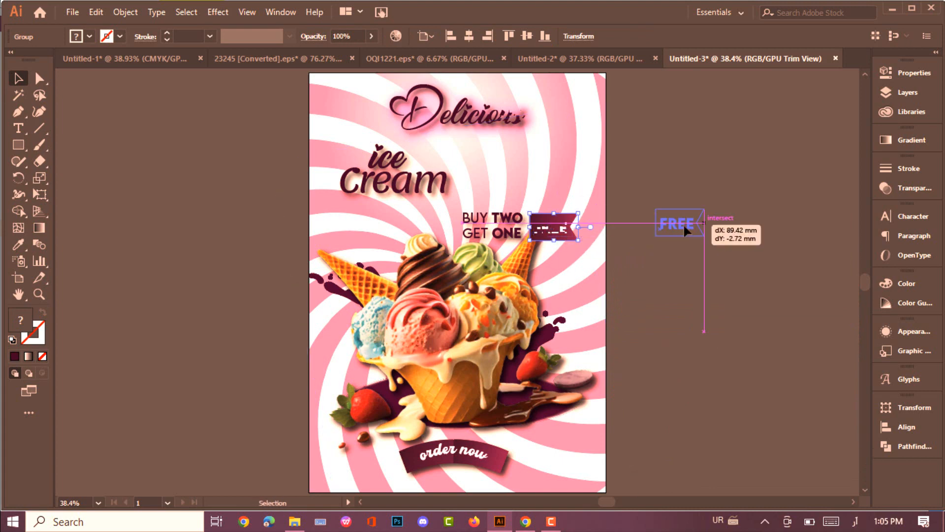
key(ctrl+z)
click(678, 294)
drag(560, 224, 557, 217)
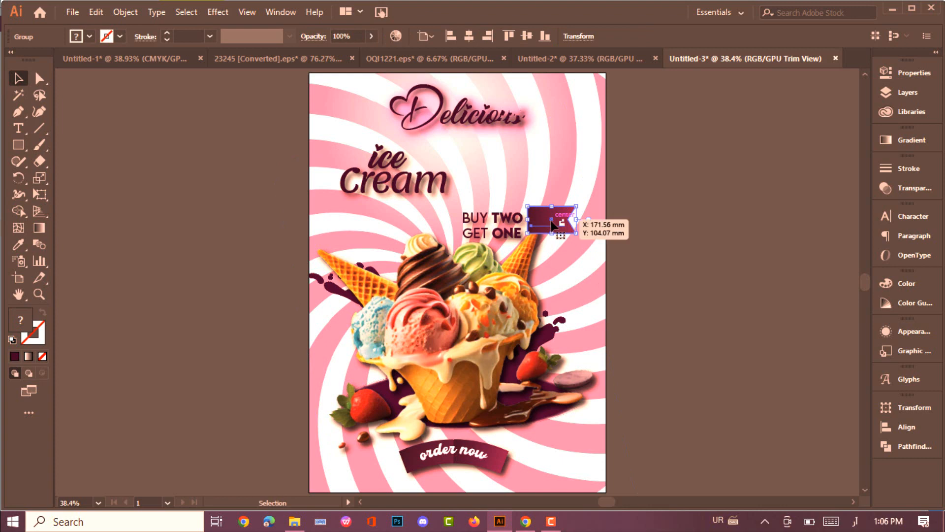
double_click(551, 220)
click(63, 78)
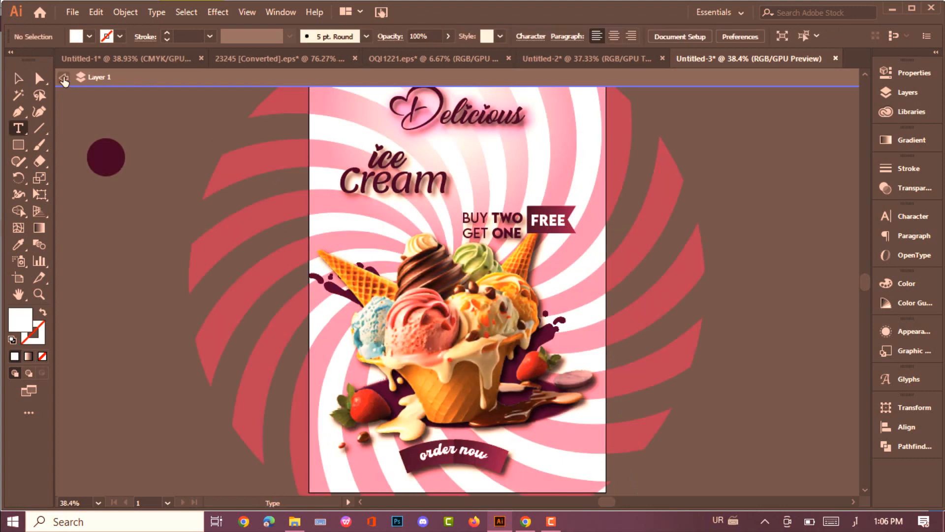
click(64, 78)
click(18, 79)
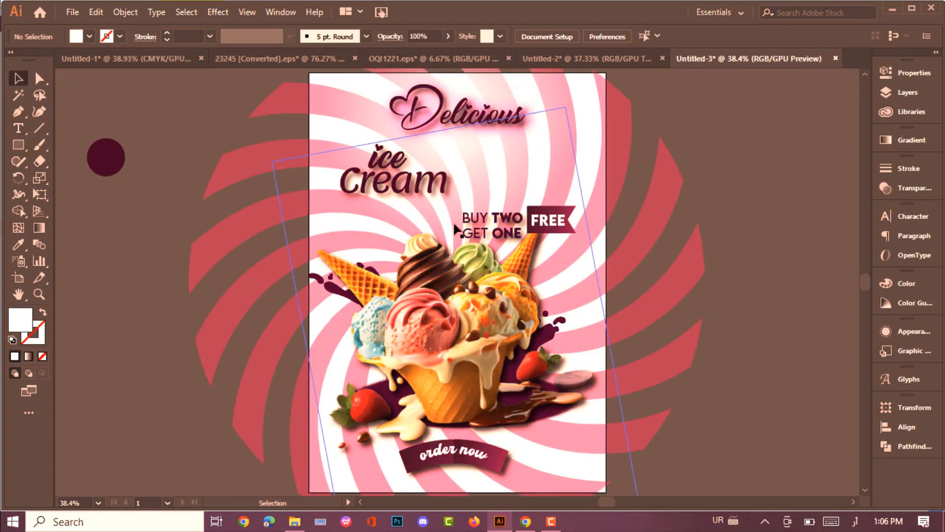
- Nudge the "BUY TWO GET ONE" text up until it lines up with the "FREE" ribbon
click(492, 224)
key(Up)
key(Up)
key(Up)
key(Up)
key(Up)
key(Up)
key(Up)
key(Up)
key(Up)
key(Up)
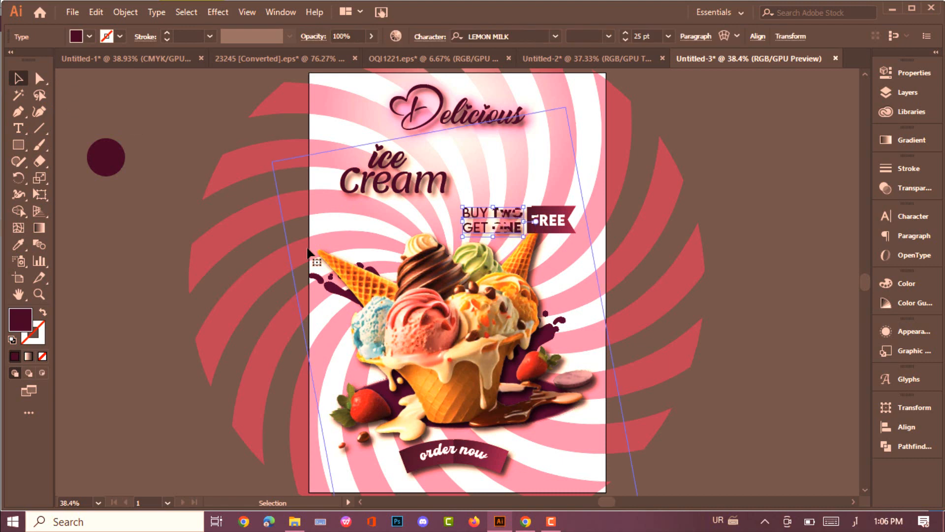
click(615, 220)
double_click(485, 222)
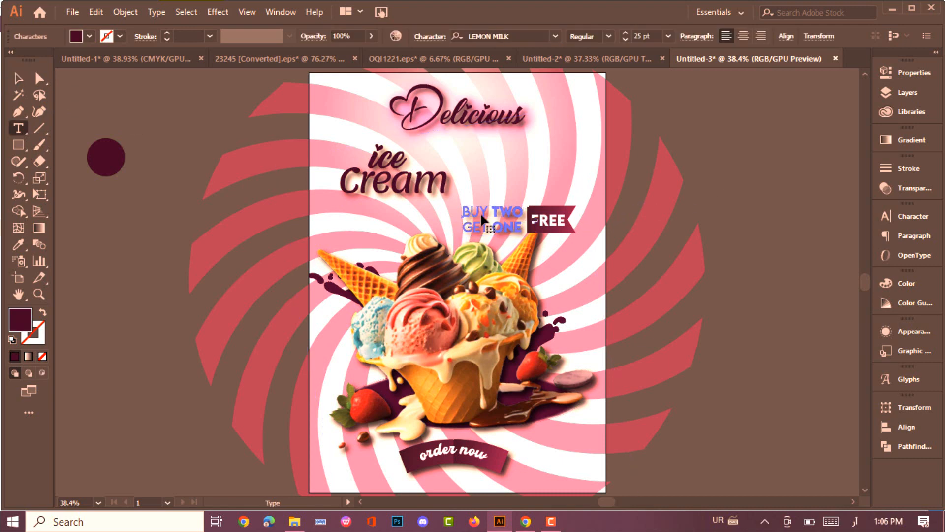
click(18, 79)
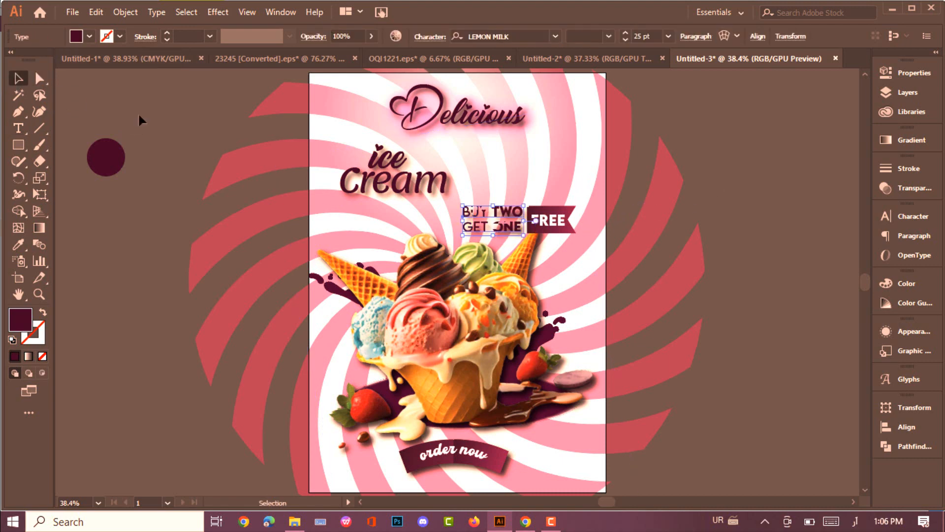
drag(445, 197, 167, 285)
key(ctrl+z)
click(720, 215)
- Turn on Trim View and centre the curved maroon band and its "order now" lettering horizontally on the artboard
click(247, 12)
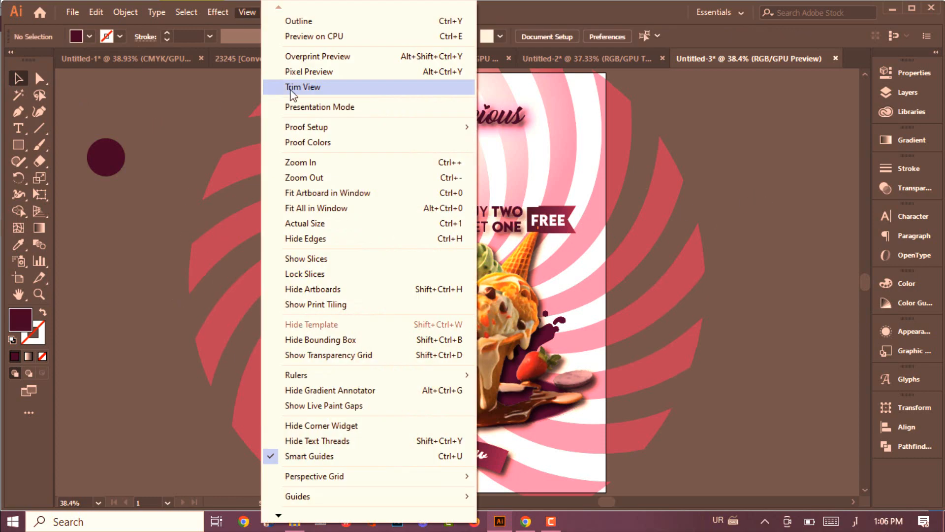
click(317, 141)
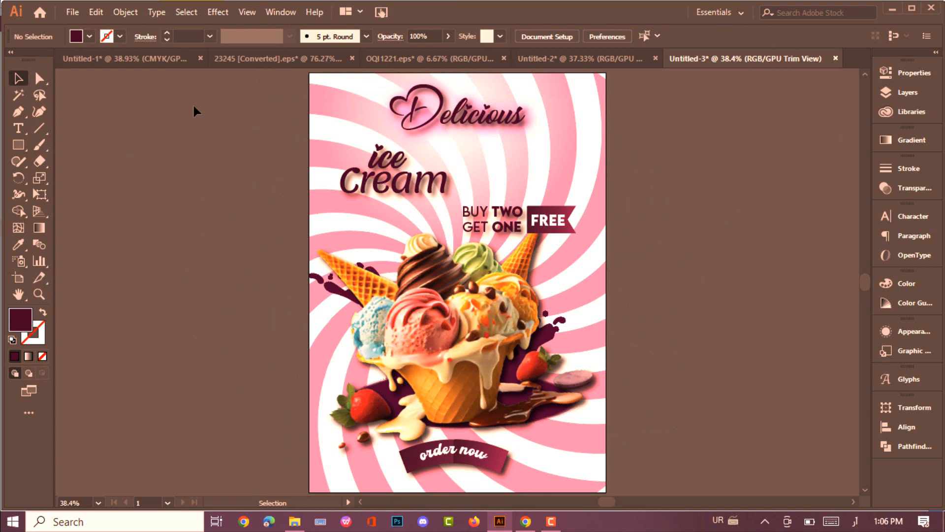
click(453, 456)
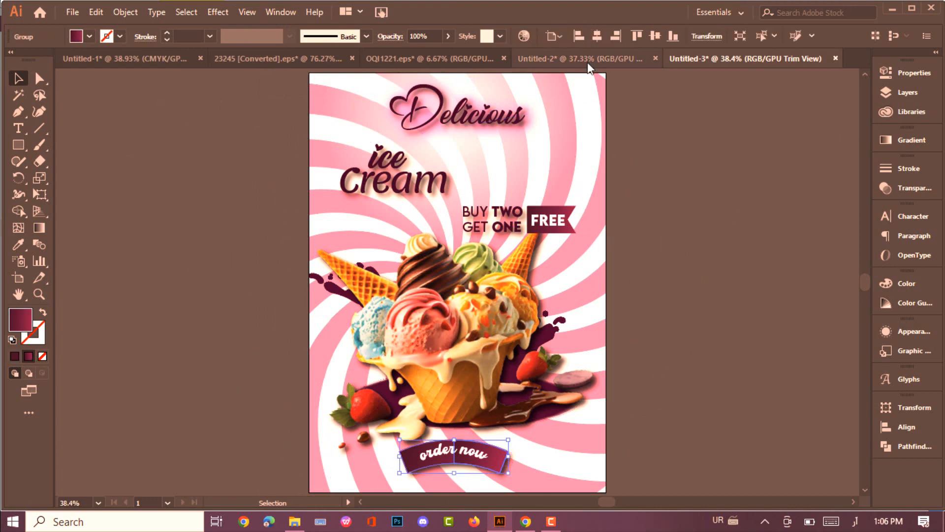
click(599, 36)
click(477, 456)
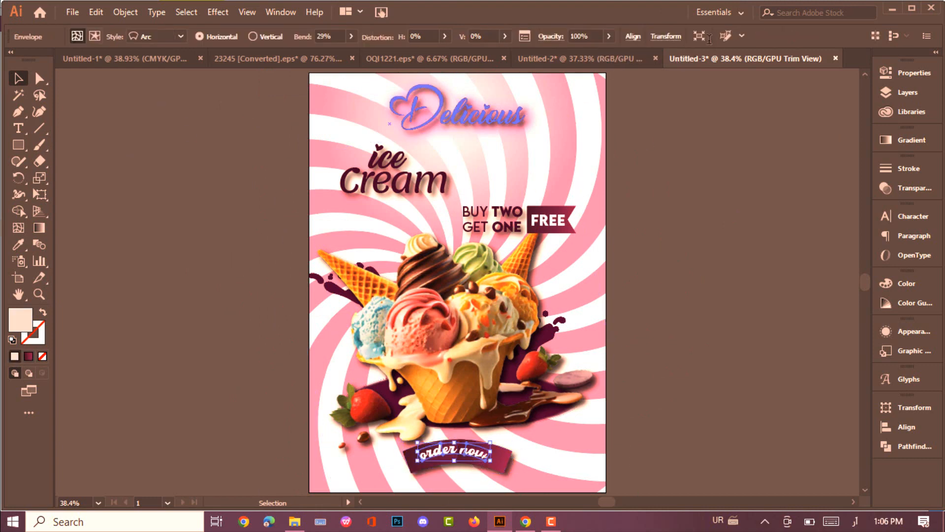
click(632, 37)
click(533, 82)
click(713, 200)
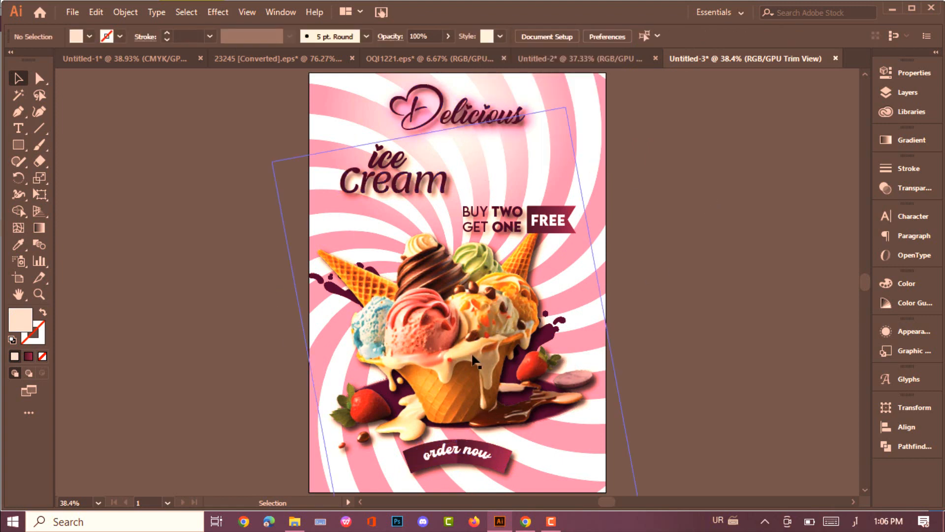
- Draw a wide, very flat ellipse just beneath the ice cream bowl and fill it with black
drag(18, 145, 73, 177)
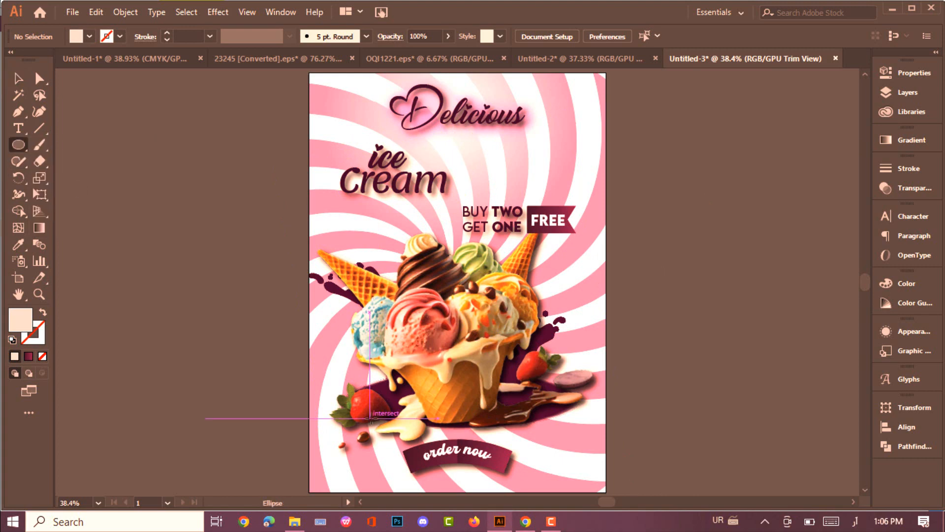
drag(370, 419, 591, 428)
key(v)
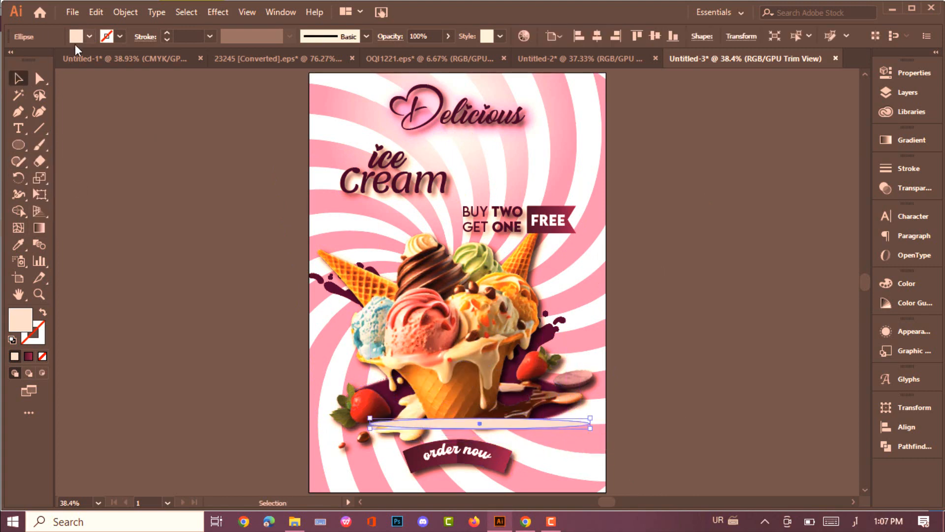
click(89, 36)
click(39, 60)
- Apply a Gaussian Blur to the flat black ellipse and set its opacity to 65%
click(208, 14)
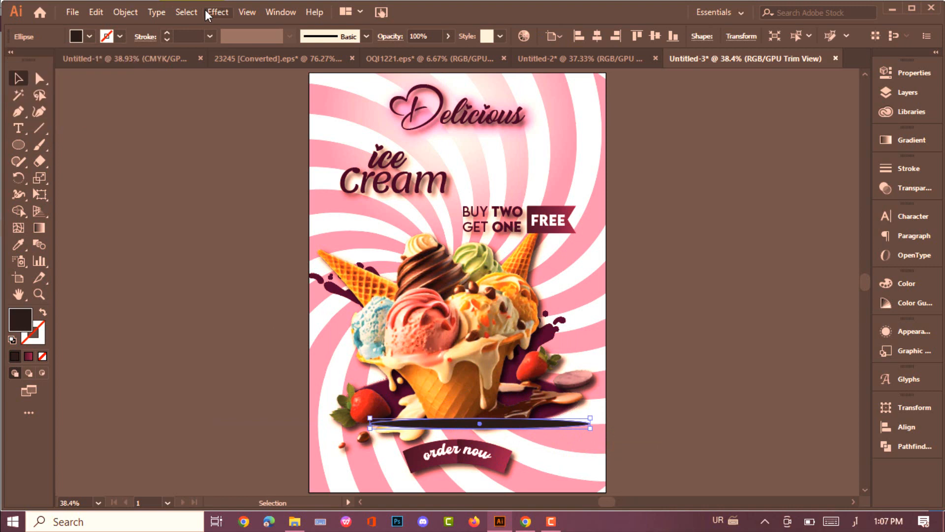
click(216, 12)
mouse_move(345, 243)
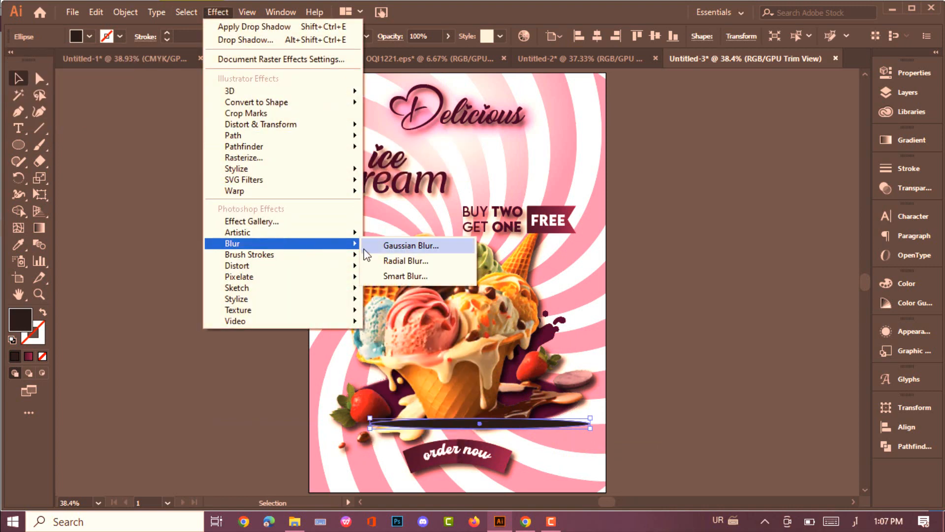
click(399, 246)
click(75, 281)
click(157, 280)
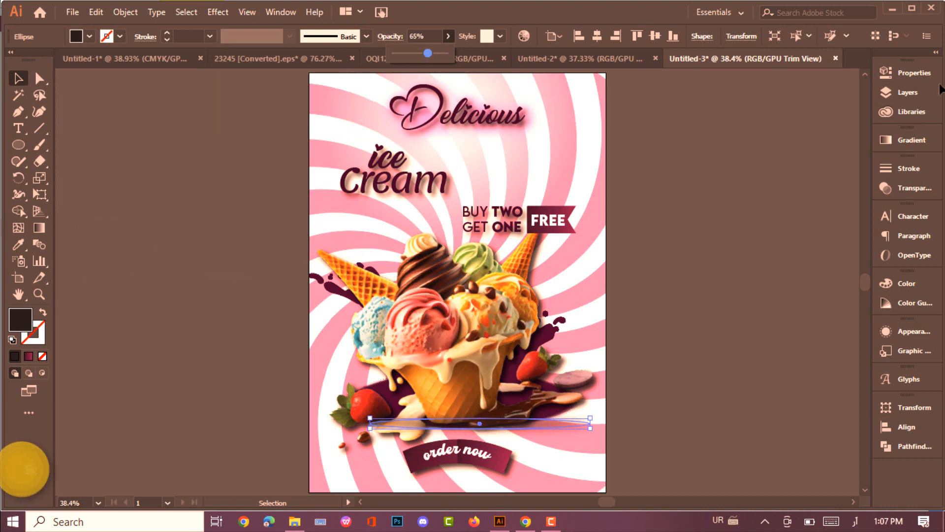
- Move the blurred ellipse directly below the ice cream bowl image in the layer order
click(900, 93)
click(750, 88)
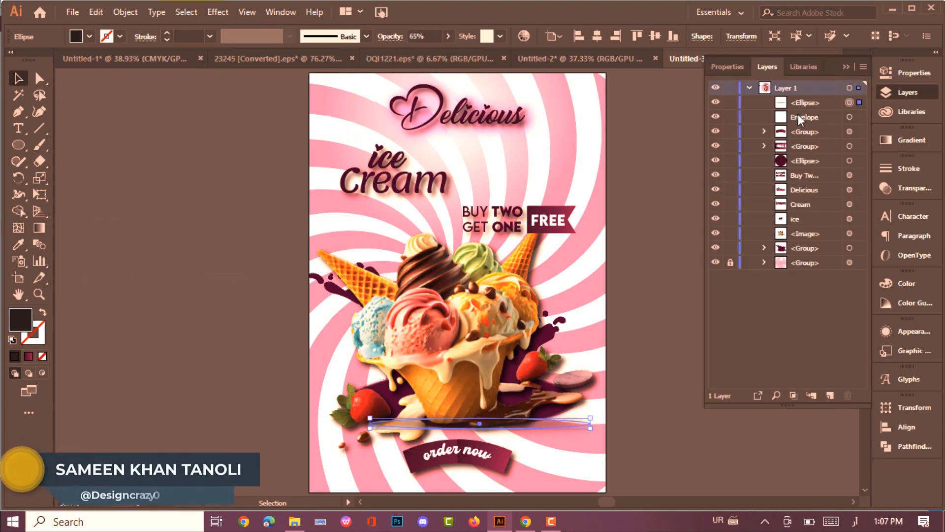
click(805, 103)
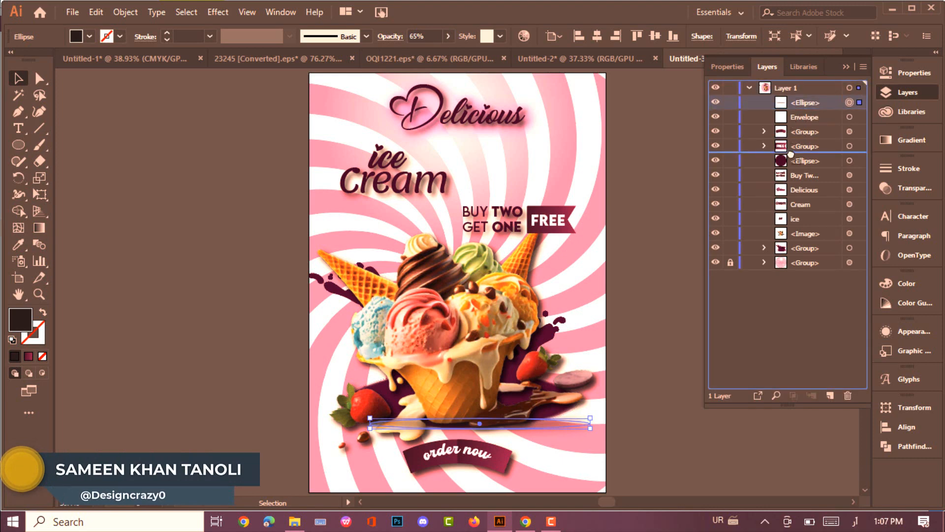
drag(791, 157, 793, 240)
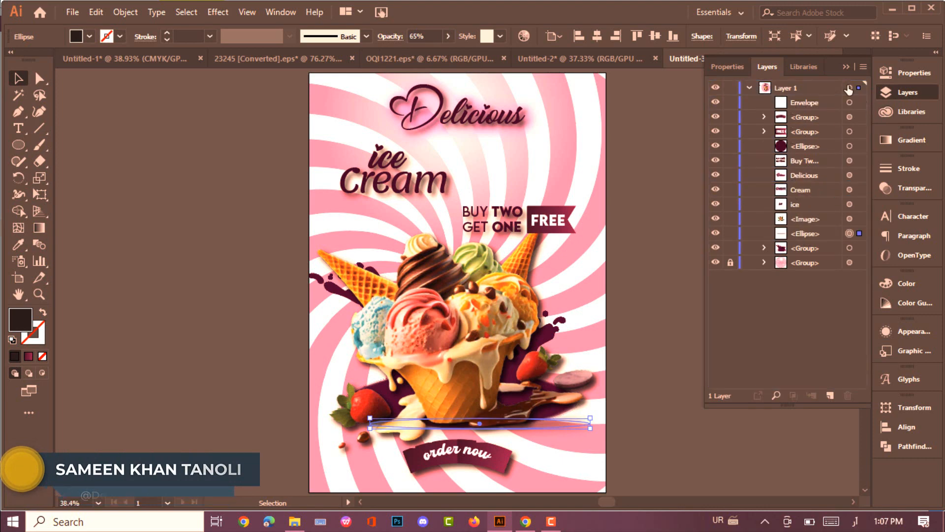
click(846, 67)
click(736, 238)
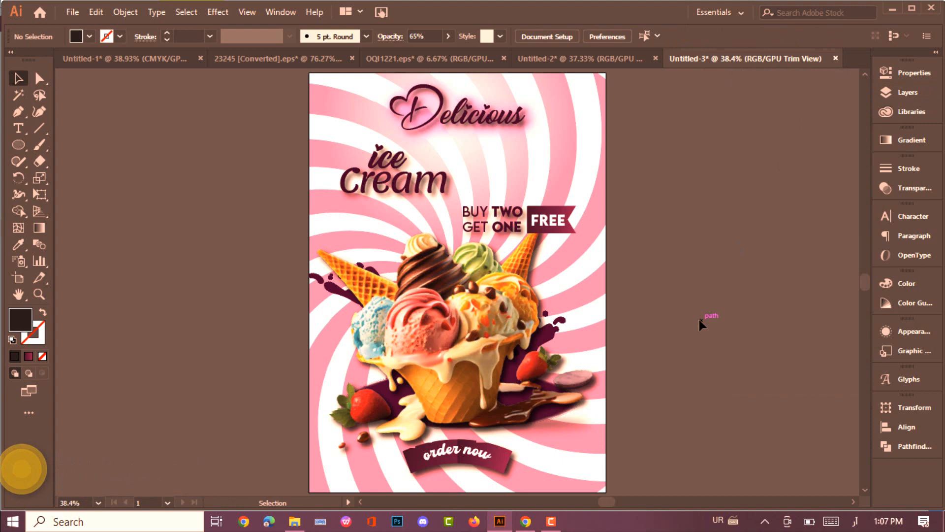
- Shift the blurred ellipse slightly left and stretch it downward to about twice its height beneath the bowl
click(548, 424)
key(ctrl+shift+a)
ctrl+click(549, 424)
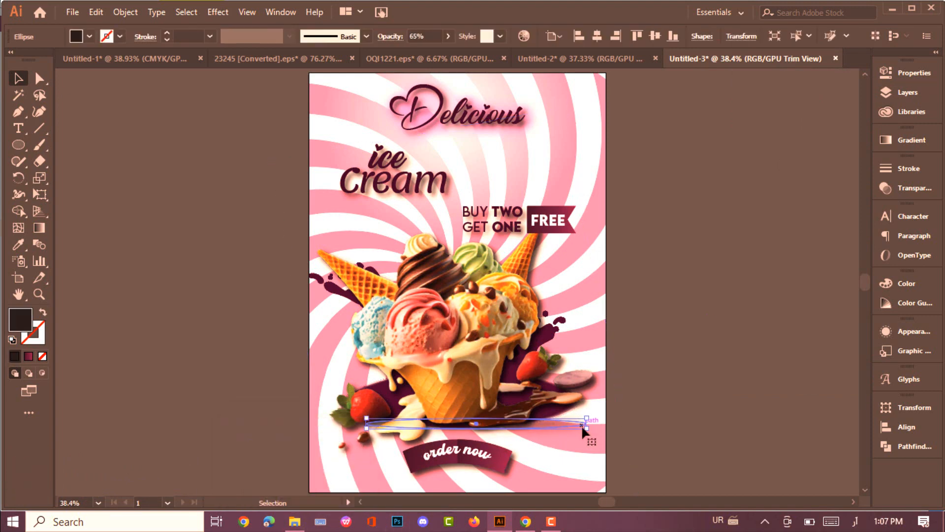
drag(587, 428, 589, 442)
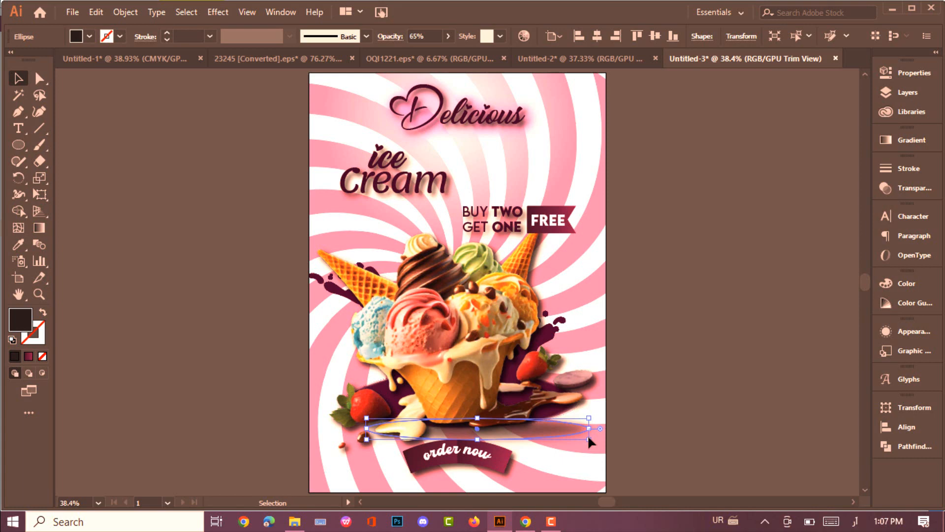
click(165, 152)
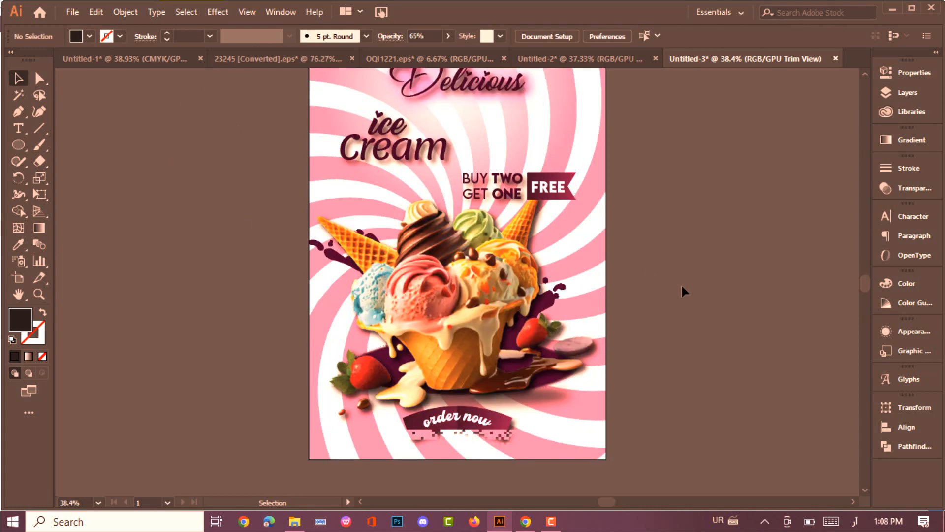
- Lock the pink swirl background artwork so it stays fixed while the foreground elements are adjusted
click(459, 277)
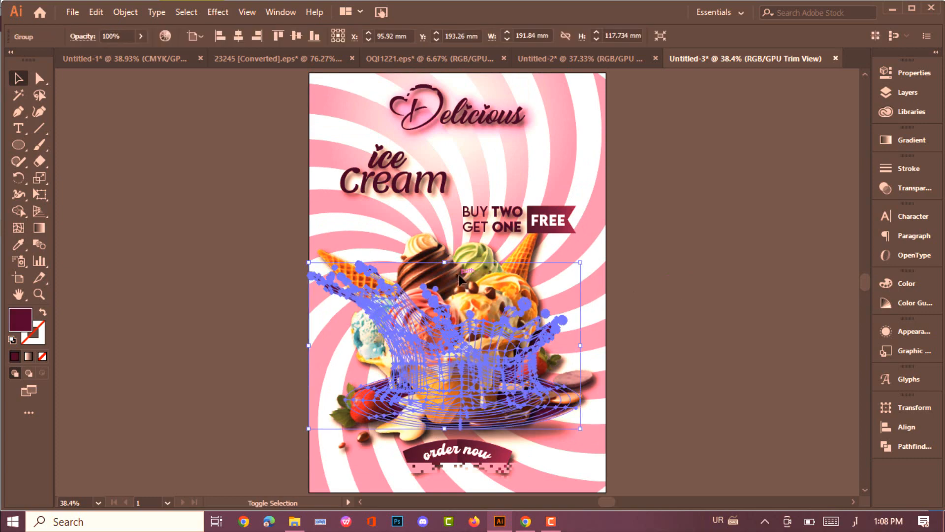
key(ctrl+a)
click(560, 119)
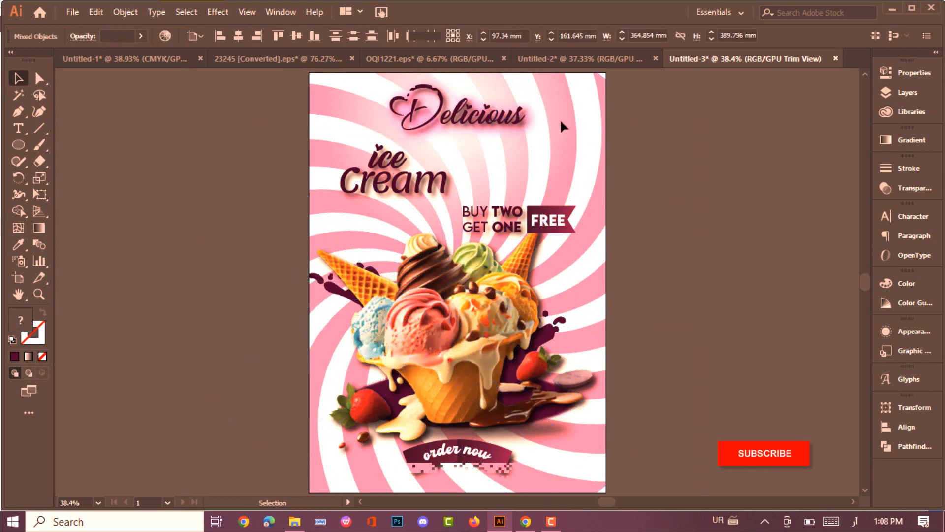
click(596, 112)
click(603, 120)
key(ctrl+2)
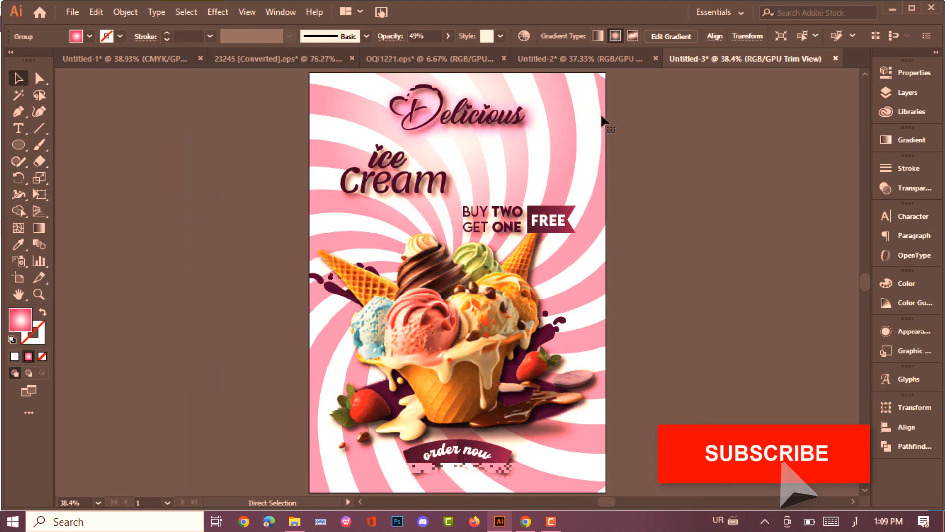
- Move the "order now" banner group straight down about 6 mm, closer to the poster's lower edge
drag(460, 451, 486, 427)
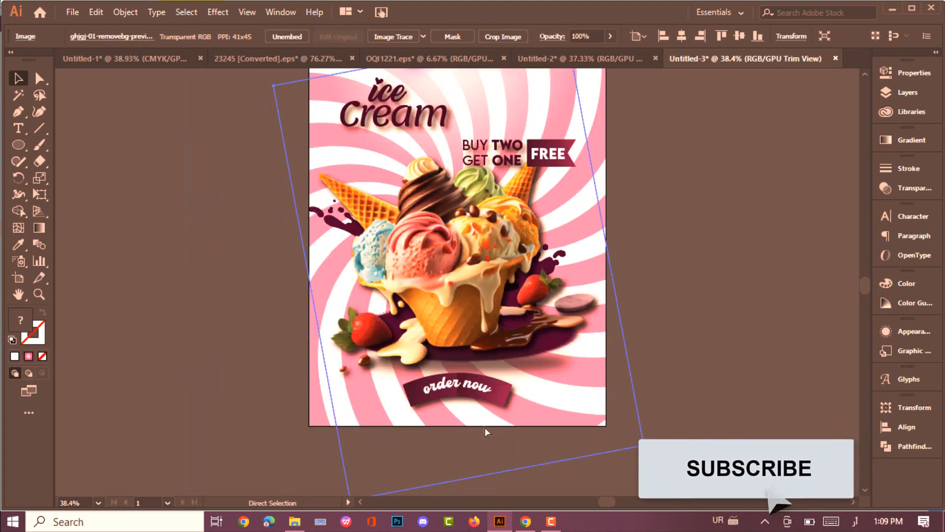
click(709, 329)
click(490, 391)
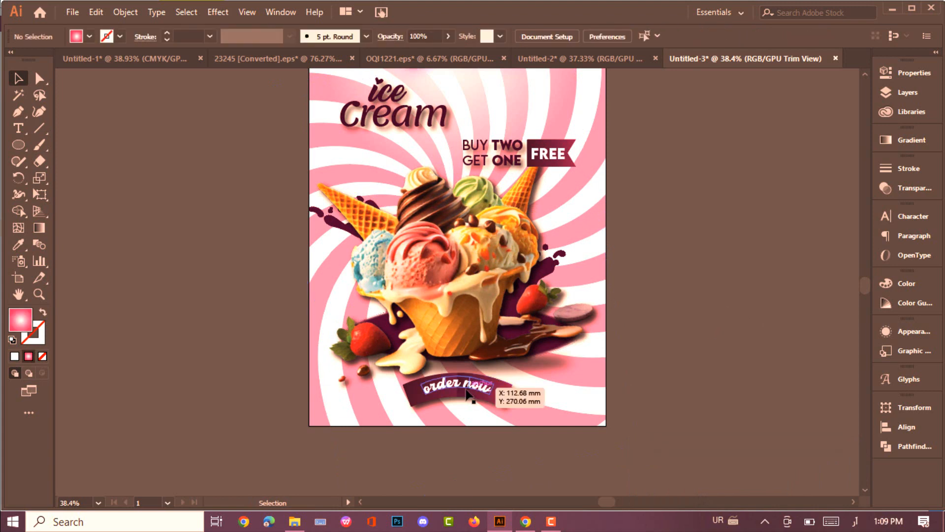
click(493, 397)
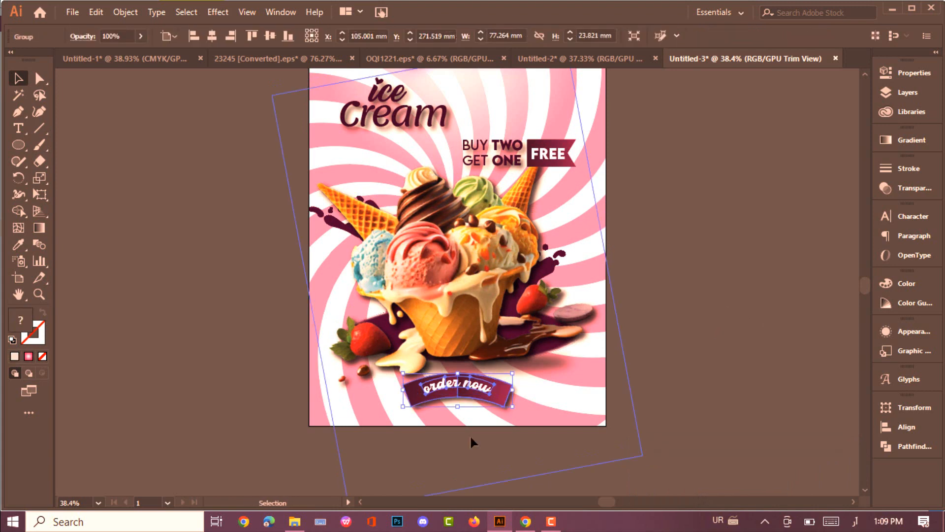
key(Down)
key(Down)
key(Down)
key(Down)
key(Down)
key(Down)
key(Down)
key(Down)
key(Down)
key(Down)
key(Down)
key(Down)
key(Down)
key(Down)
key(Down)
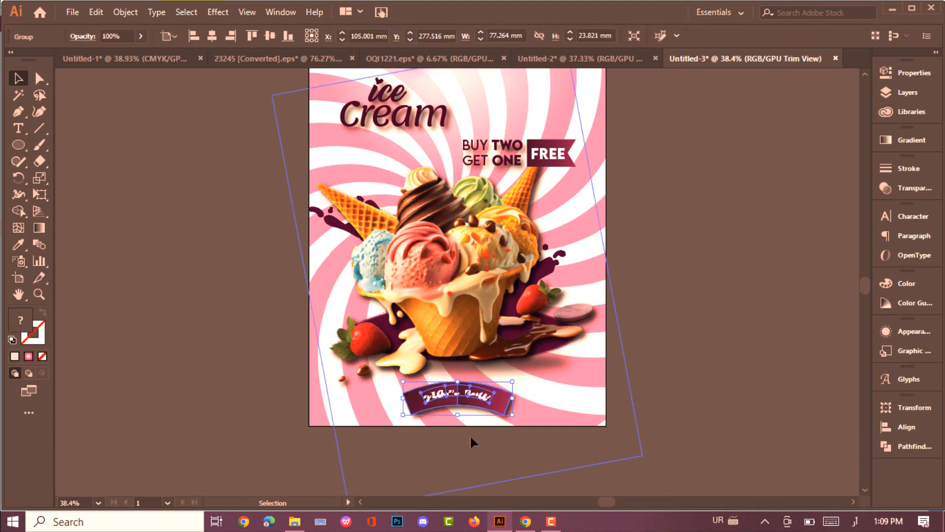
click(772, 329)
- Move the ice cream bowl image slightly down to sit just above the "order now" banner
click(471, 295)
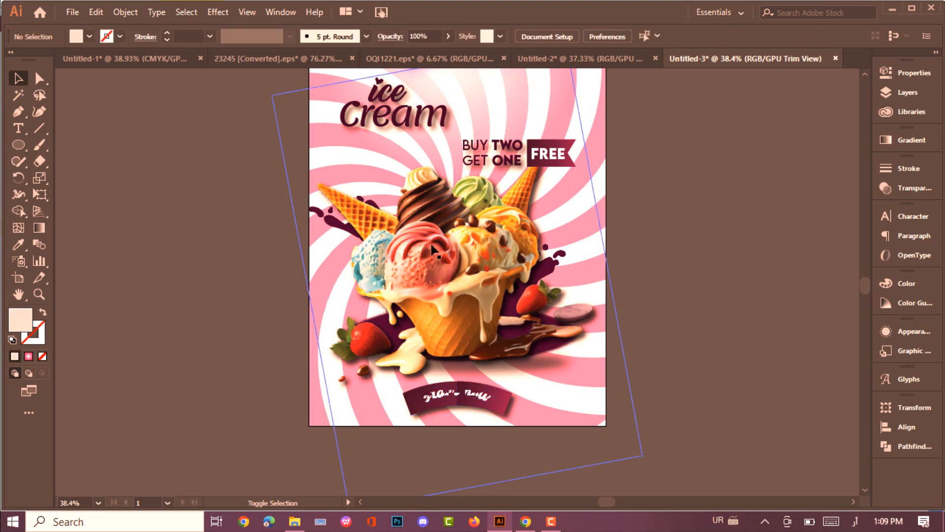
drag(436, 254, 440, 266)
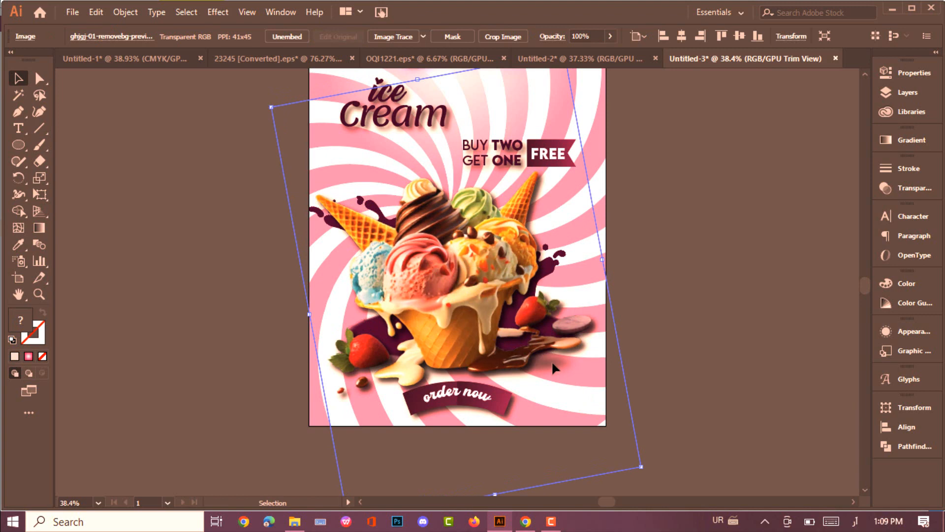
key(shift+Up)
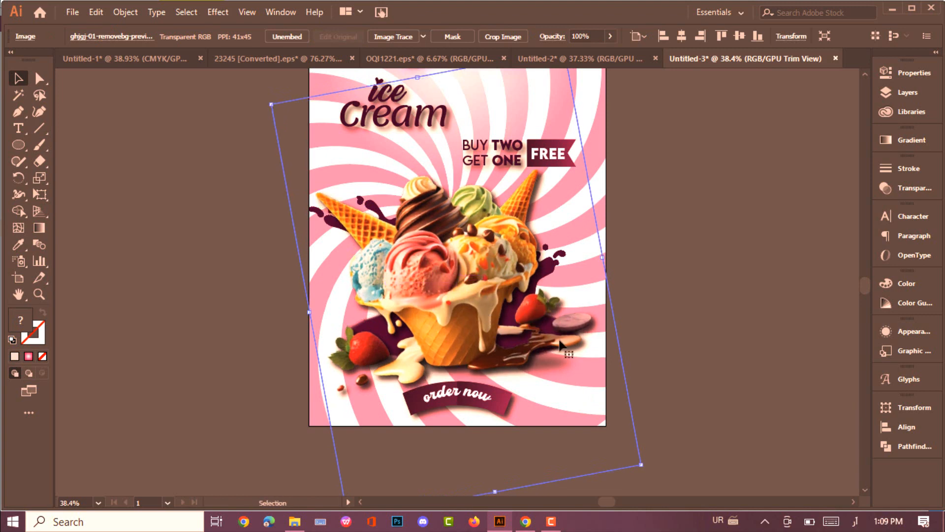
- Move the purple splash group behind the bowl straight down about 3.5 mm
click(571, 342)
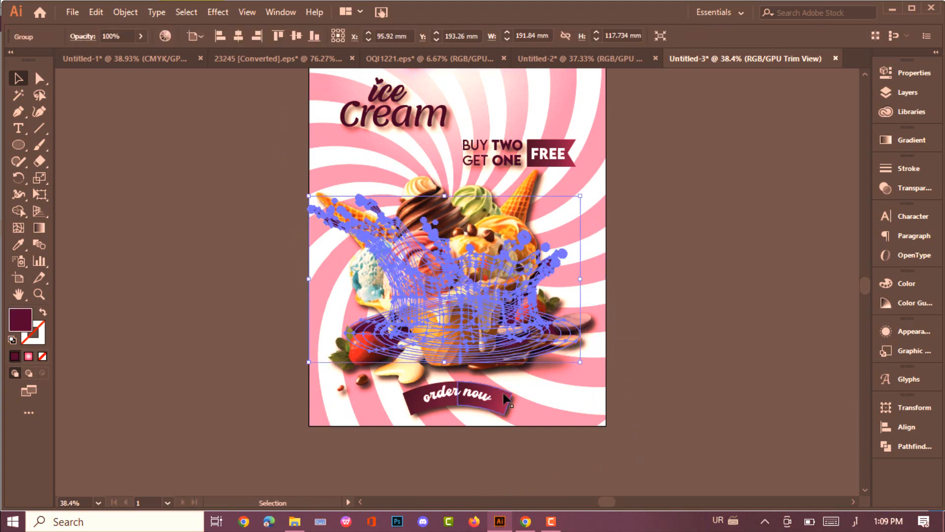
key(shift+Down)
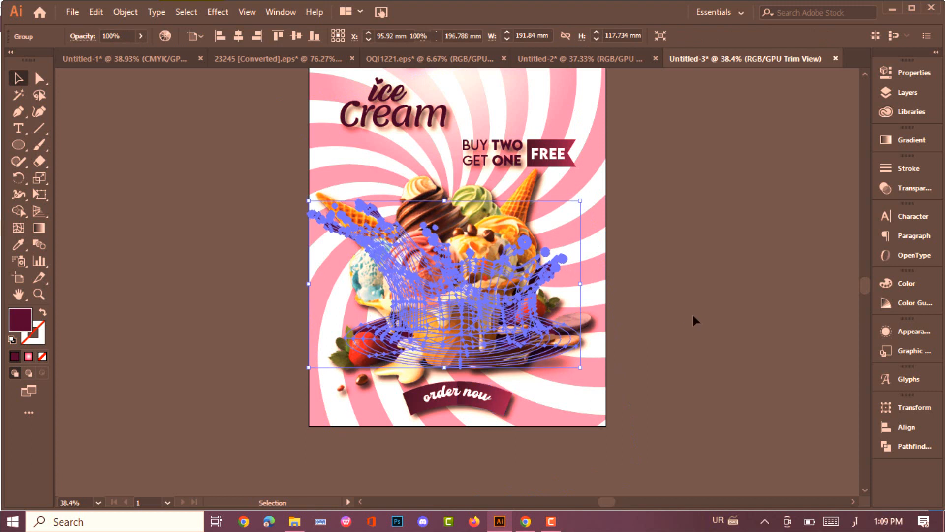
click(693, 320)
- Select the blurred black shadow ellipse beneath the ice cream bowl
click(559, 369)
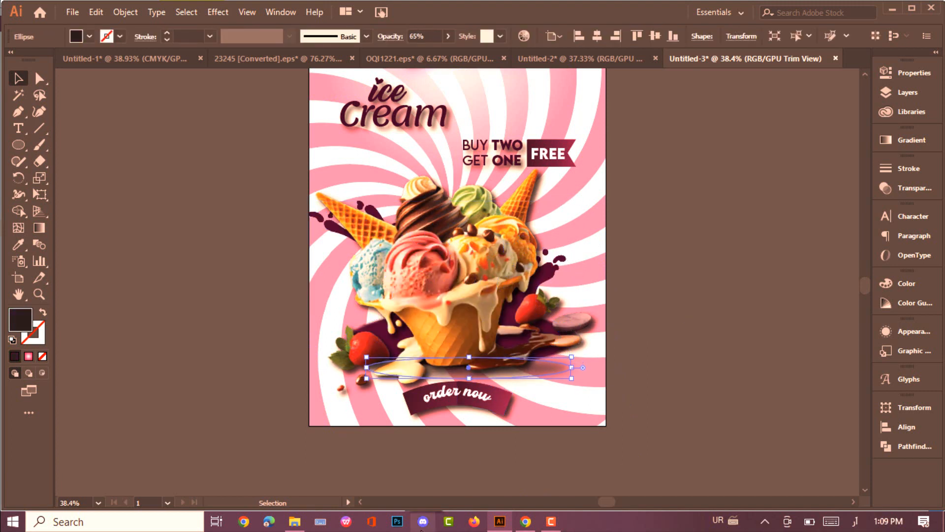